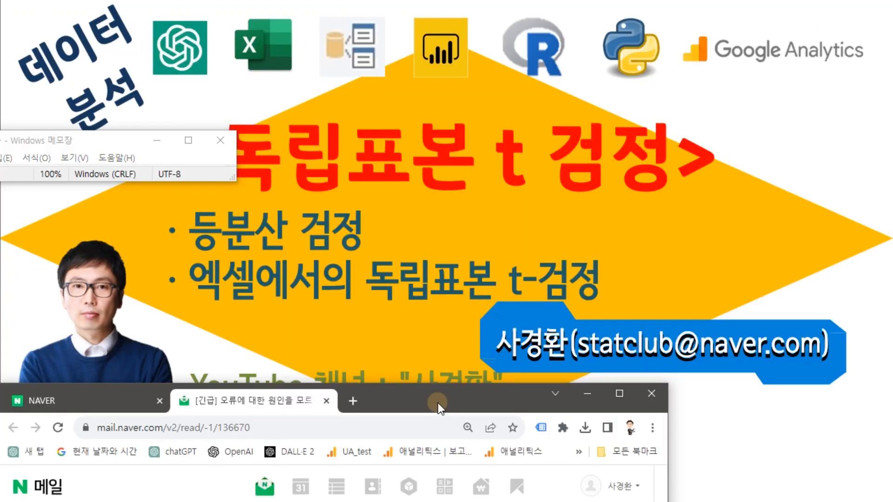
left_click(119, 450)
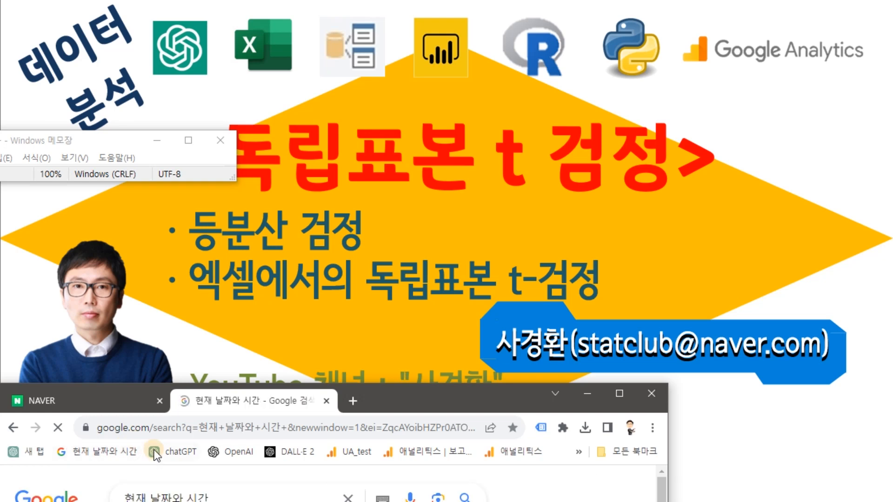
left_click_drag(433, 398, 465, 226)
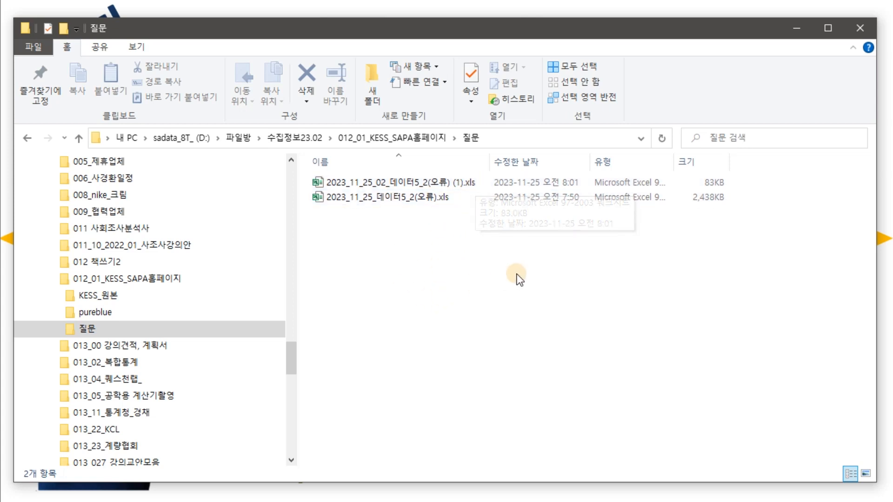
Open the workbook 2023_11_25_02_데이터5_2(오류) (1).xls from the 질문 folder
left_click(442, 186)
double_click(445, 185)
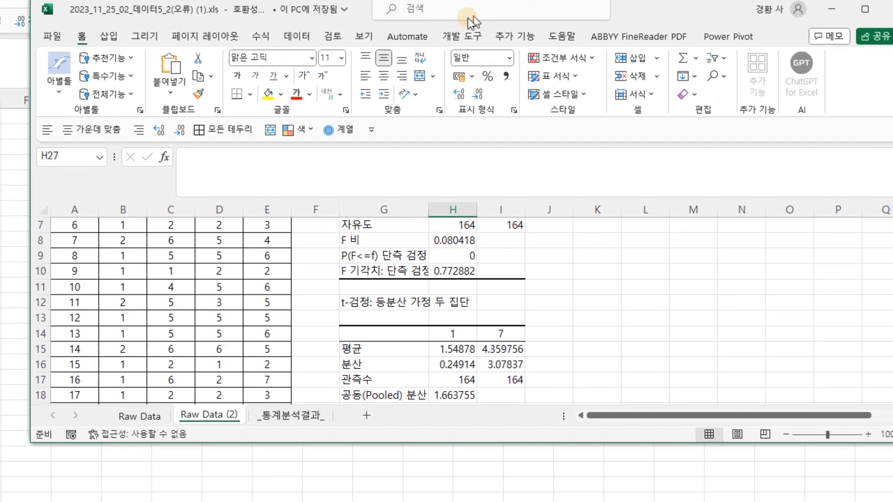
scroll(237, 347, "up", 2)
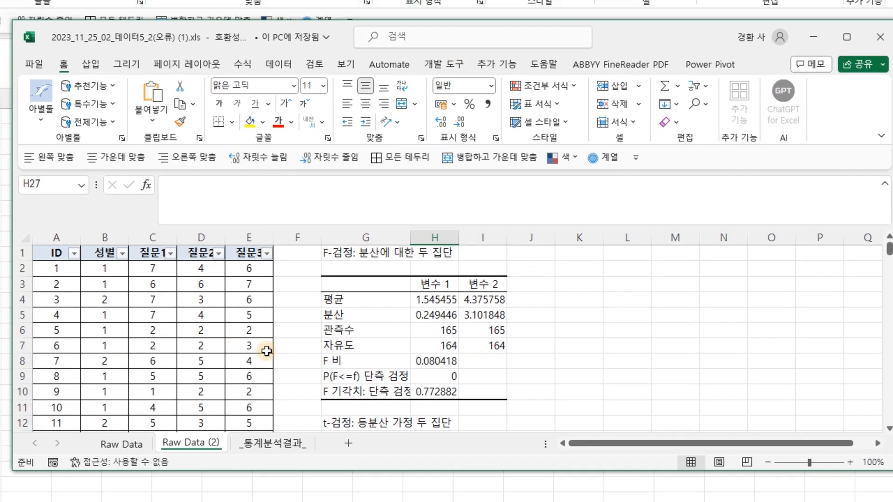
Examine the independent-samples t-test results on the _통계분석결과_ sheet
left_click(283, 448)
scroll(297, 388, "down", 3)
scroll(292, 357, "up", 2)
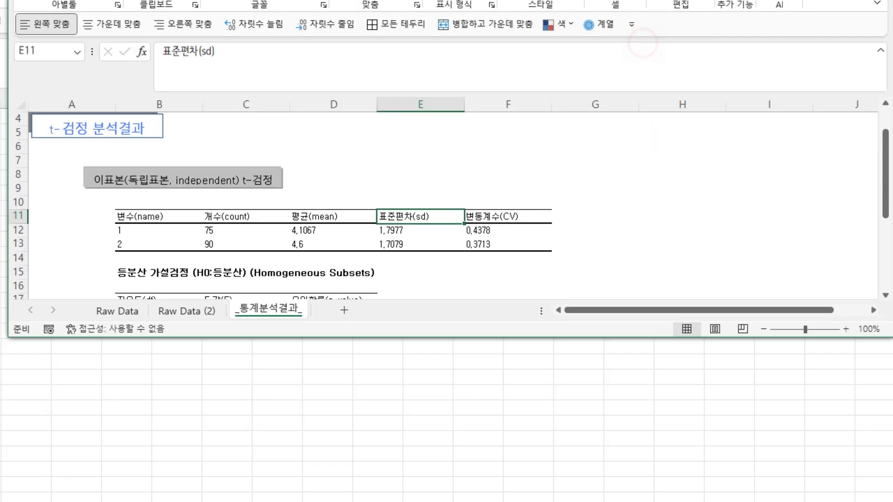
left_click_drag(435, 339, 430, 481)
scroll(471, 369, "down", 2)
scroll(465, 335, "up", 2)
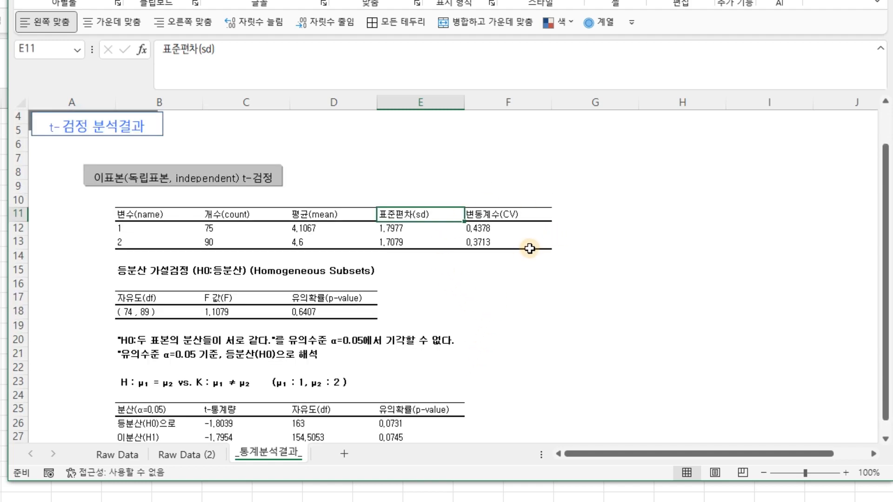
scroll(527, 292, "down", 2)
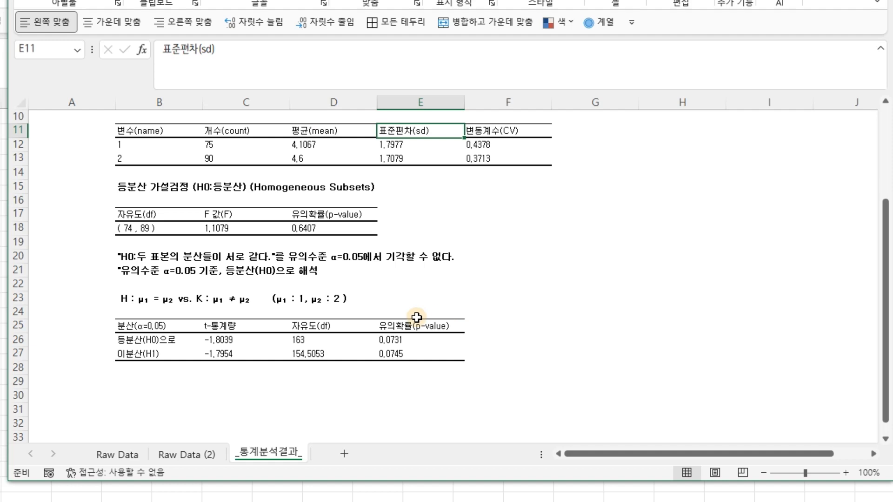
scroll(432, 337, "up", 2)
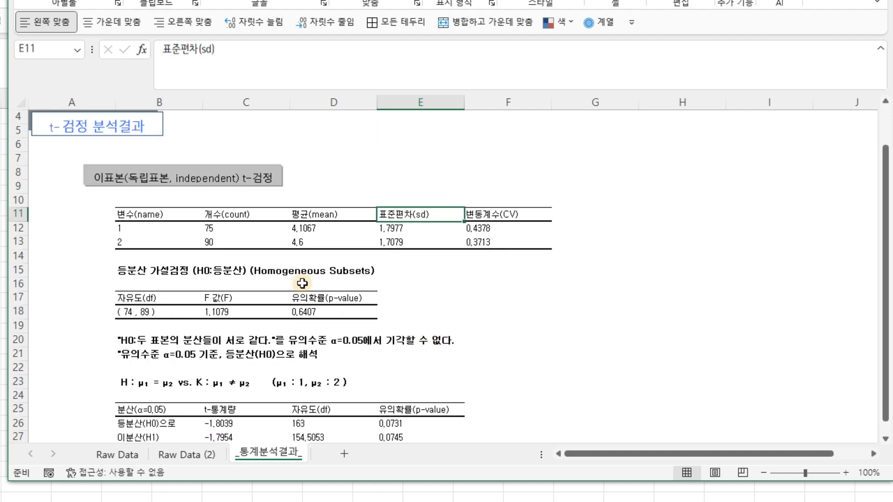
Copy columns A to C (ID, 성별, 질문1) from the Raw Data (2) sheet
left_click(188, 453)
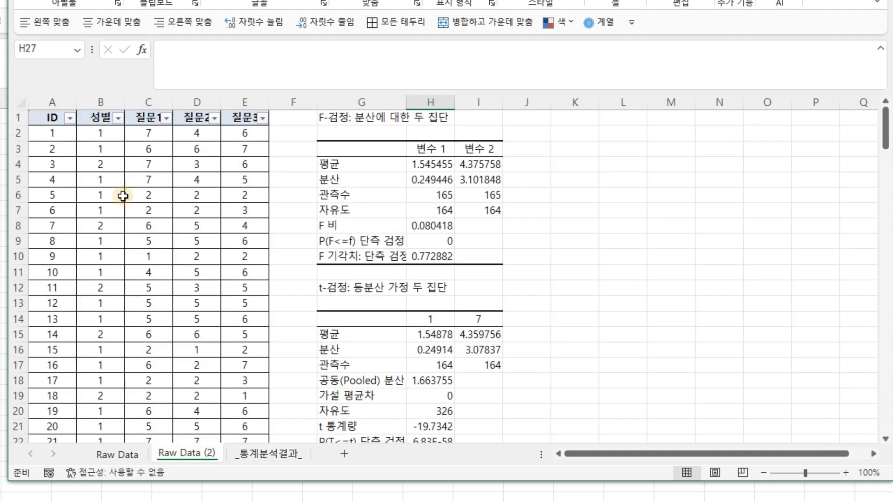
left_click(103, 104)
left_click(150, 103)
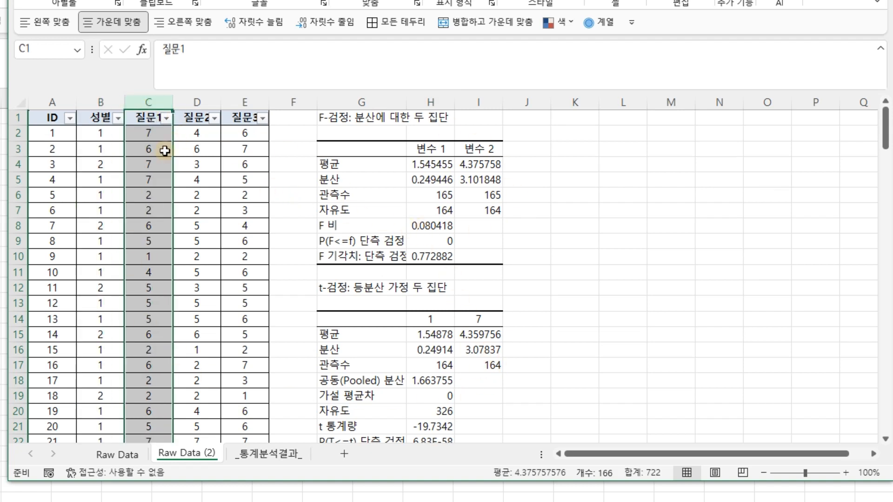
left_click_drag(54, 103, 154, 115)
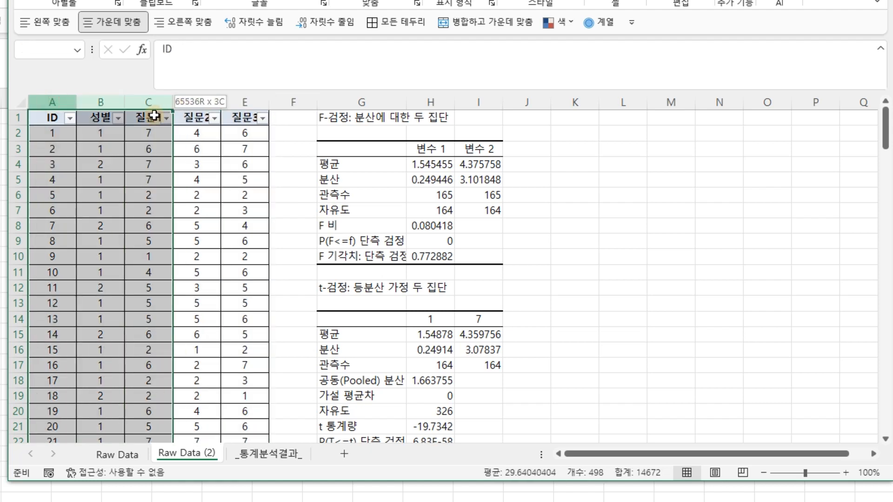
key("ctrl+c")
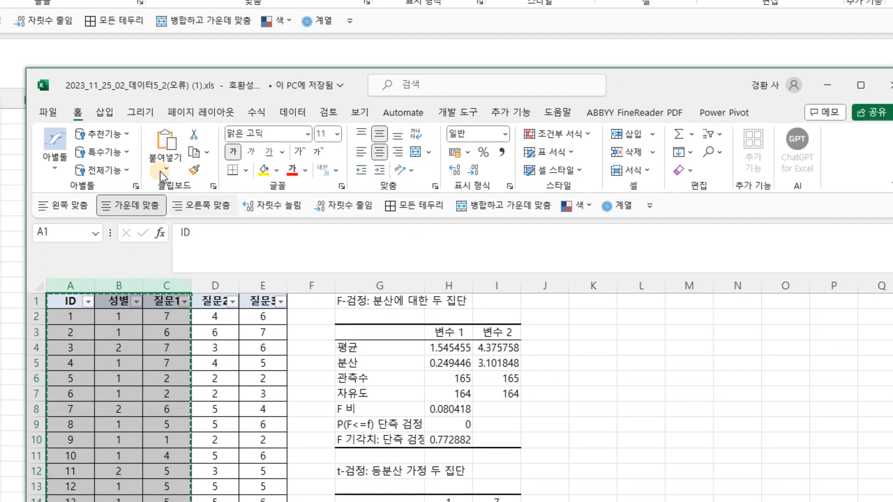
Create a new blank workbook and paste the copied columns into it
left_click(51, 117)
left_click(191, 200)
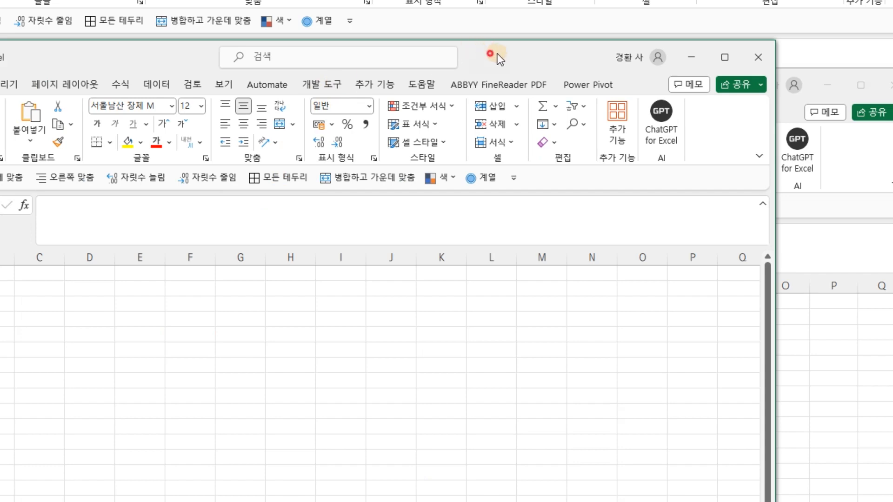
left_click_drag(498, 54, 723, 56)
key("ctrl+v")
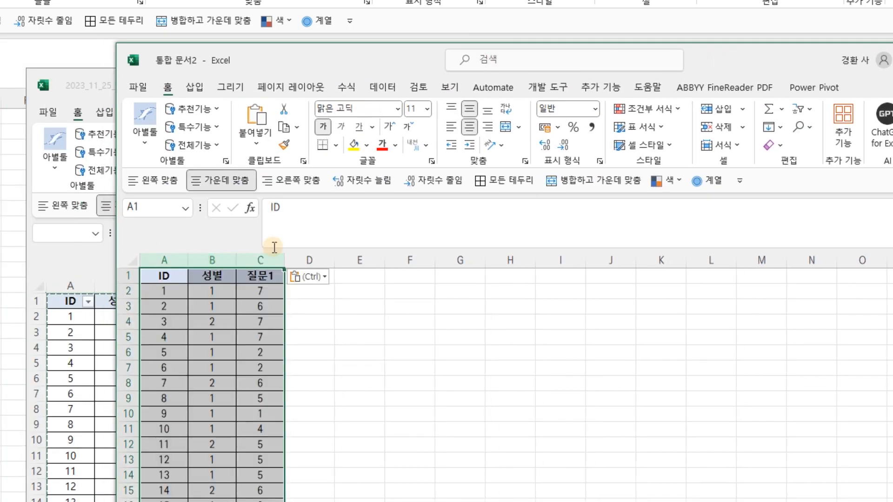
left_click_drag(726, 59, 628, 166)
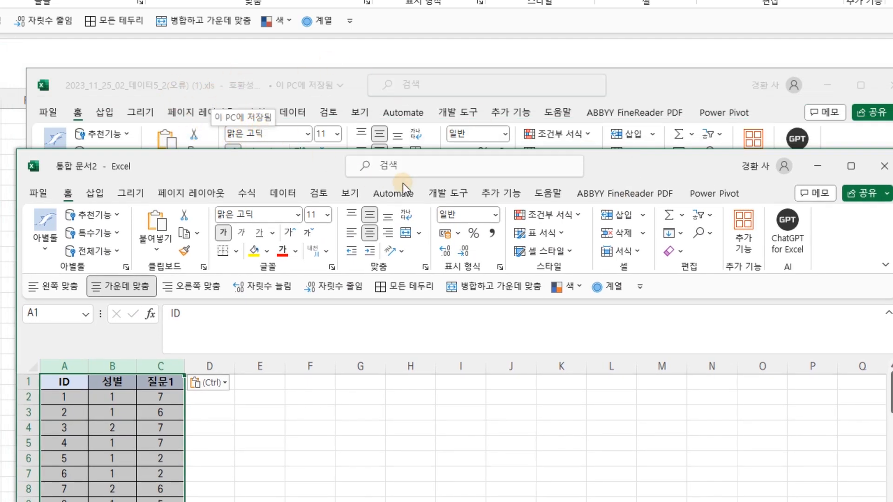
left_click(331, 430)
scroll(334, 436, "up", 2)
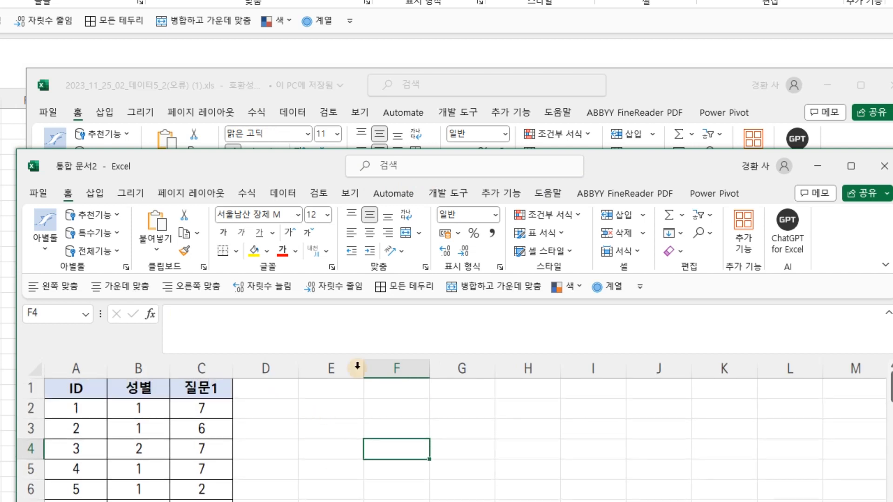
left_click_drag(557, 176, 613, 73)
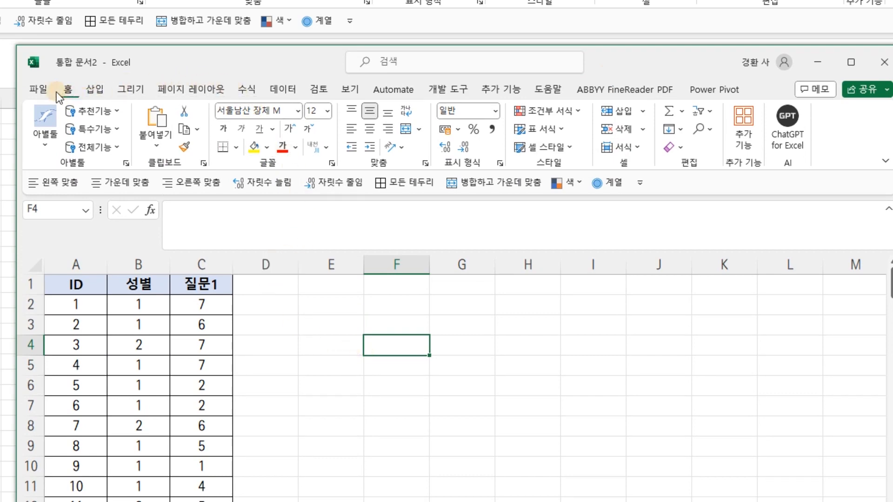
Save the new workbook as 2023_11_25_10_분석.xlsx in the 질문 folder
left_click(39, 90)
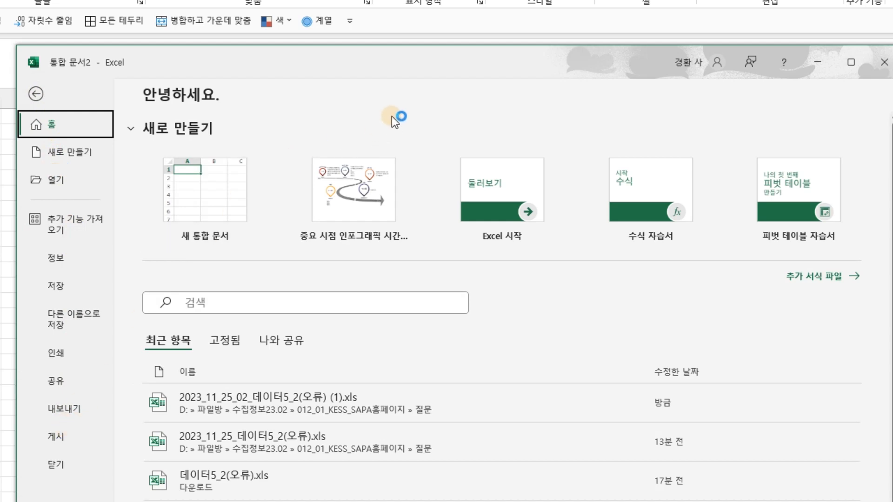
key("Escape")
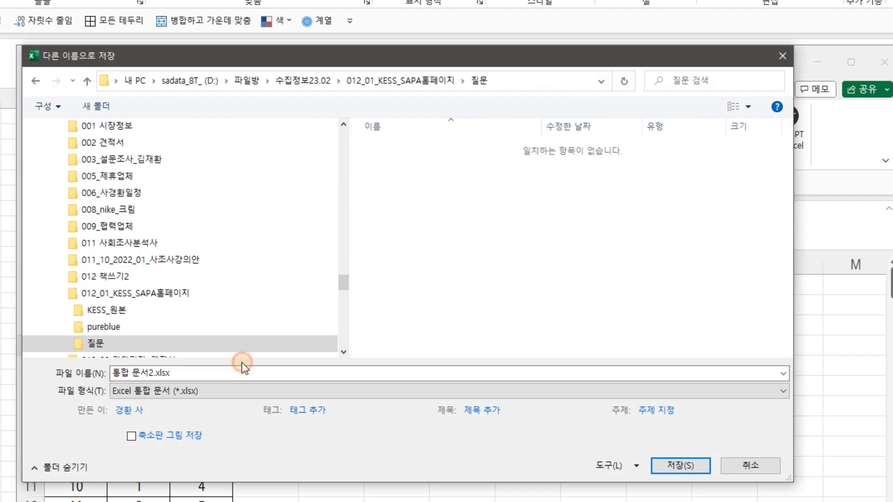
left_click(241, 370)
key("Home")
type("2023")
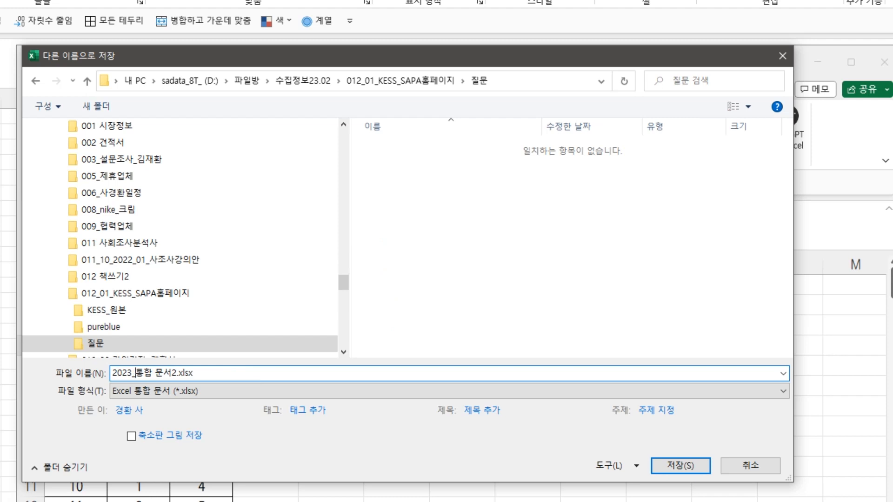
type(" 11")
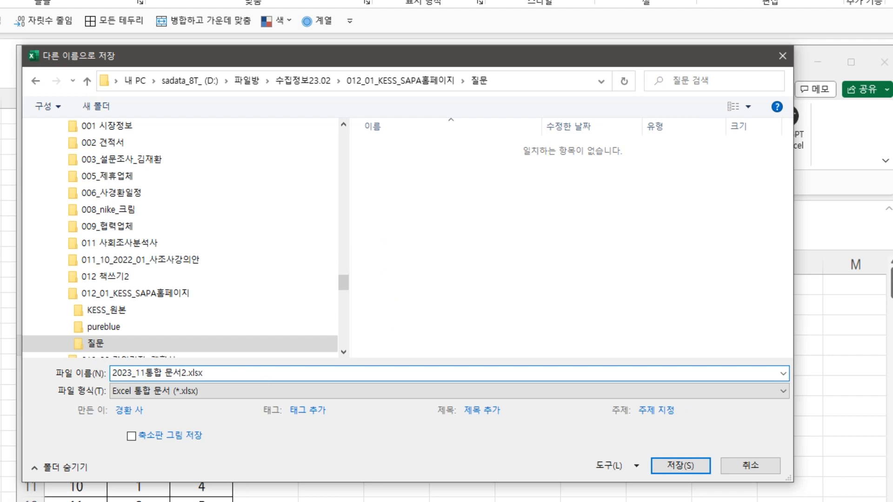
type("_25_")
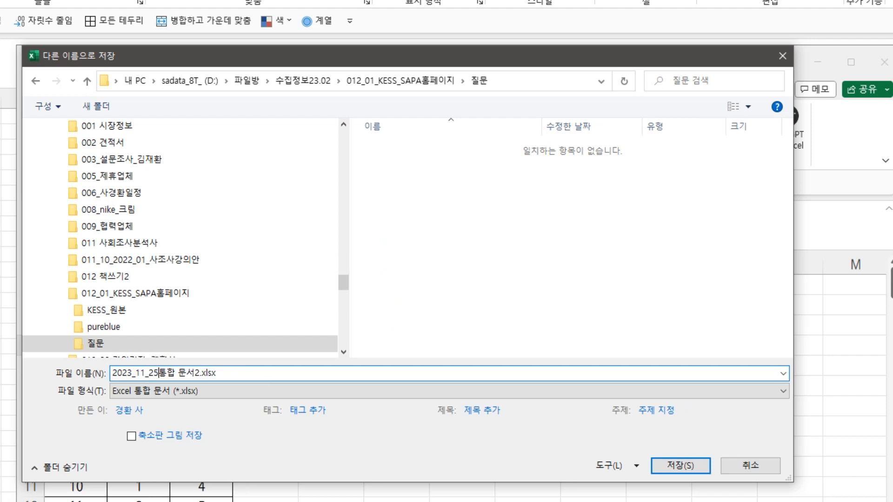
type("10")
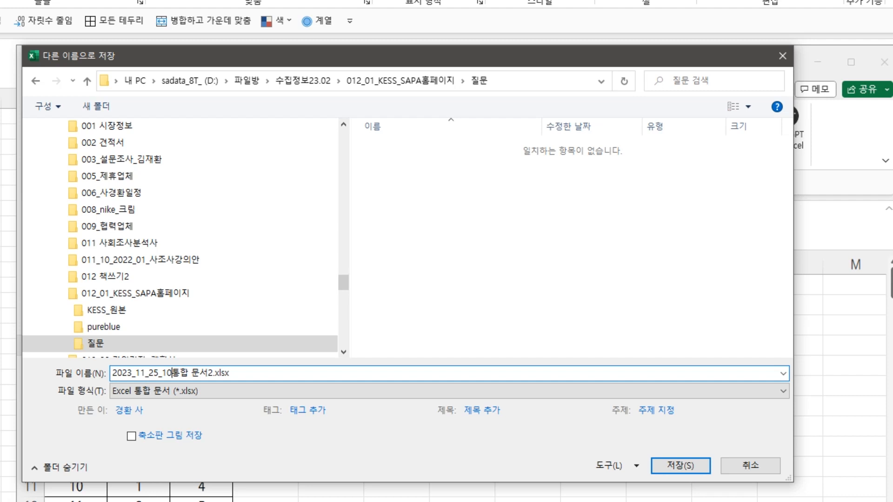
type("_ㅂㄴ석")
key("Delete")
key("Return")
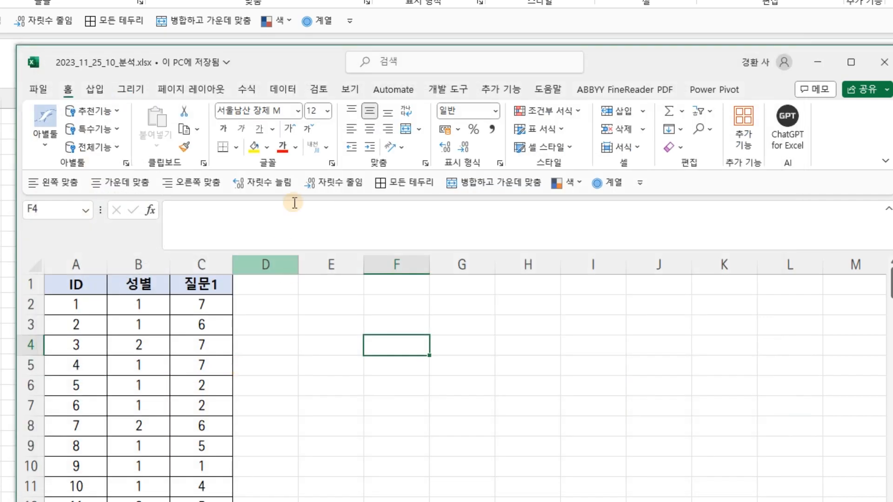
Paste the copied columns ID through 질문3 into the new workbook starting at cell A1
left_click_drag(285, 65, 366, 425)
left_click_drag(71, 285, 269, 281)
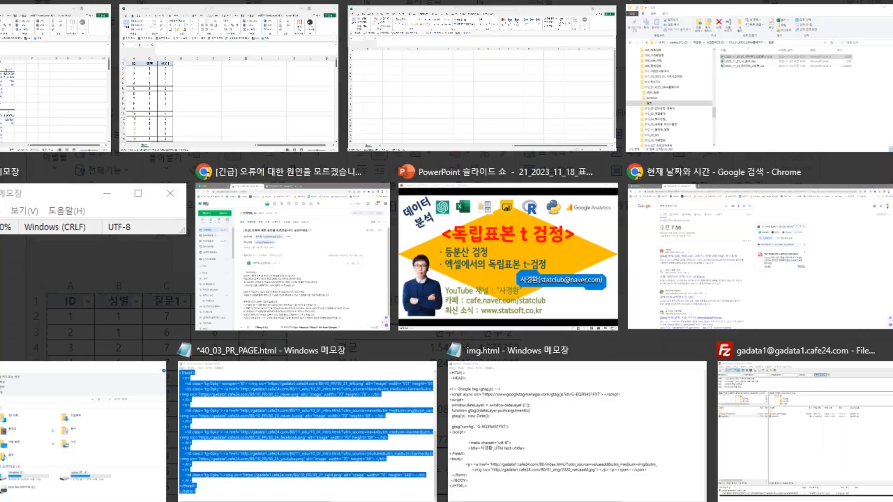
left_click_drag(710, 423, 635, 193)
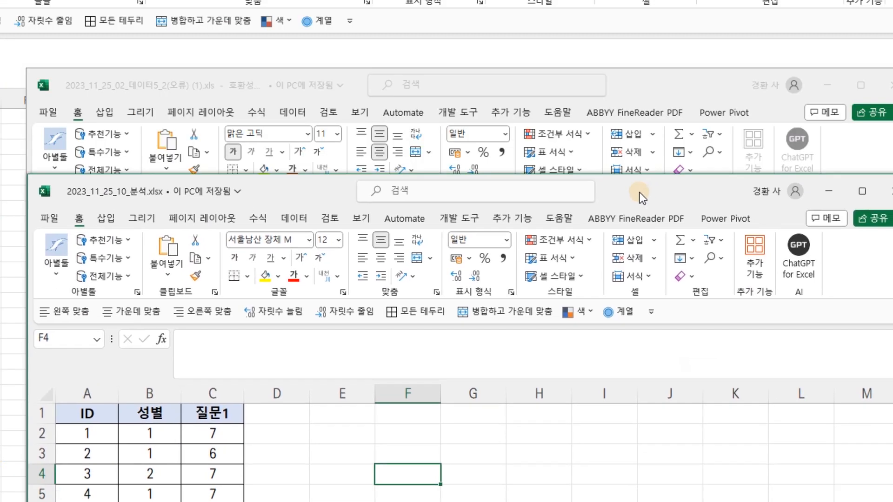
left_click(105, 413)
key("ctrl+v")
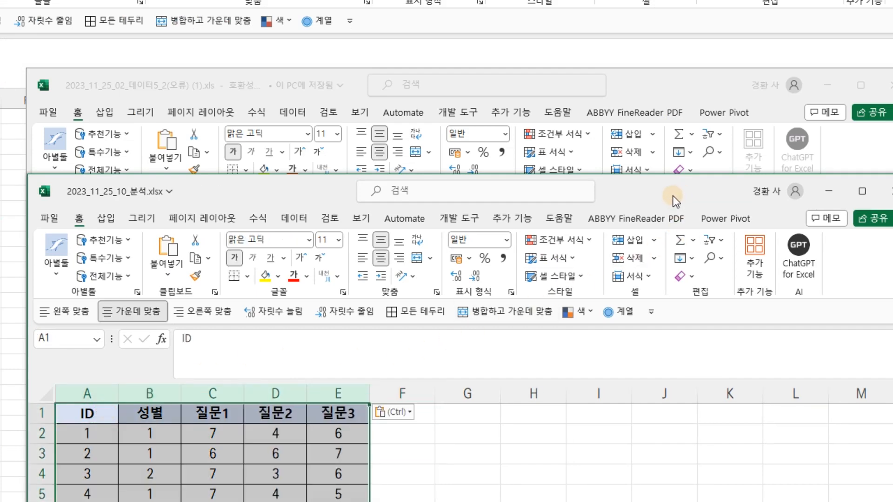
left_click_drag(674, 196, 676, 172)
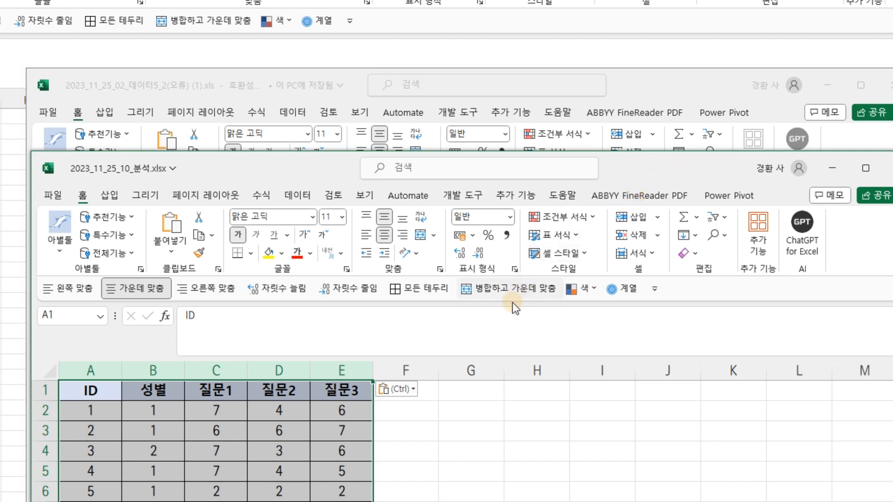
left_click_drag(665, 165, 657, 398)
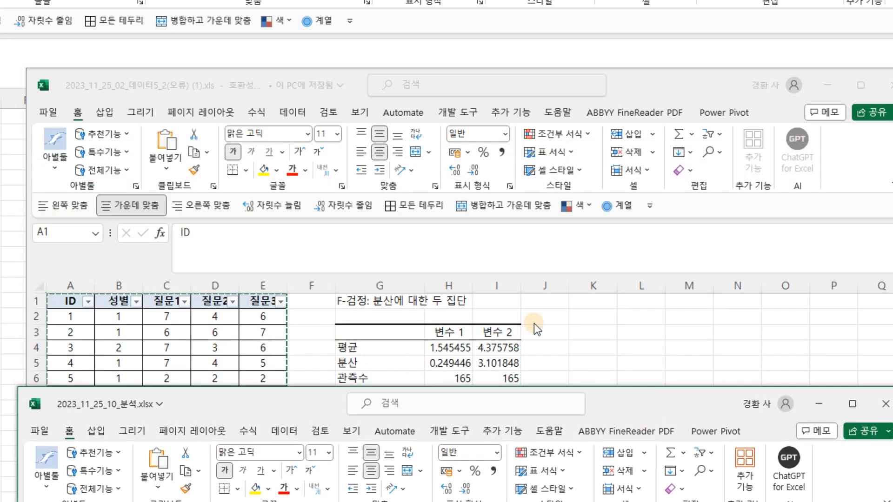
left_click_drag(672, 407, 659, 139)
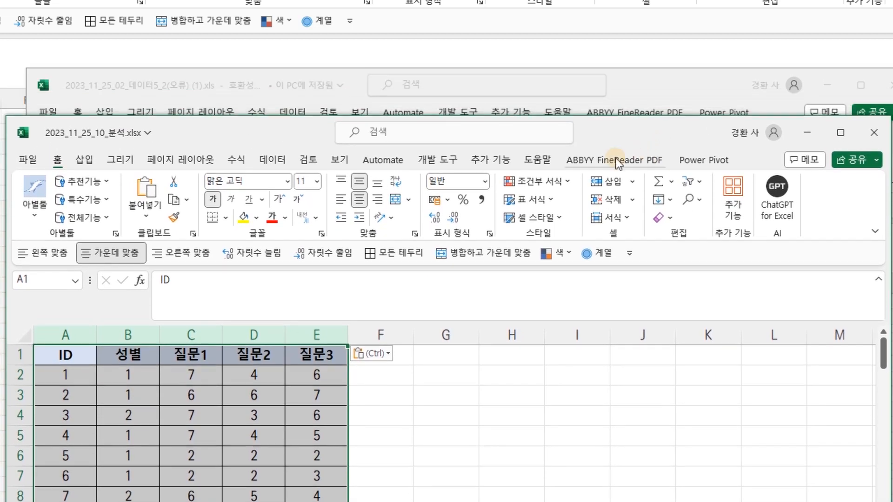
Open the KESS_SAPA independent-samples t-test and assign 질문1 as the dependent and 성별 as the independent variable
left_click(506, 163)
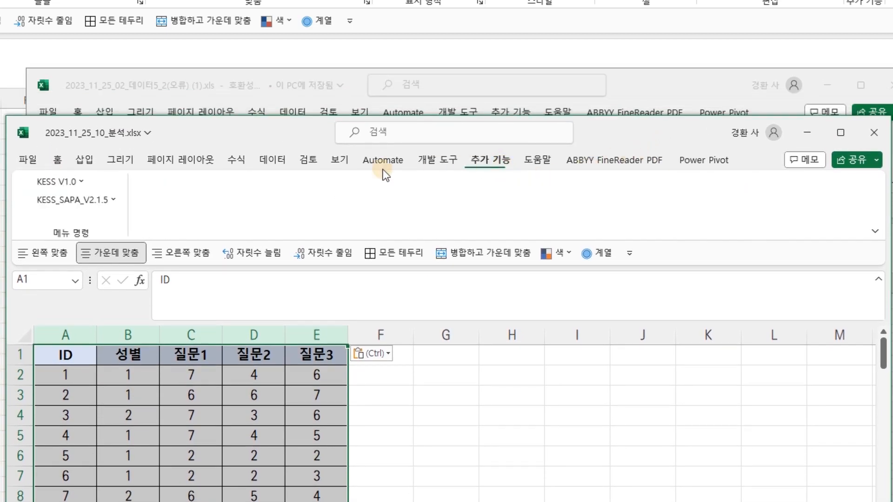
left_click(65, 201)
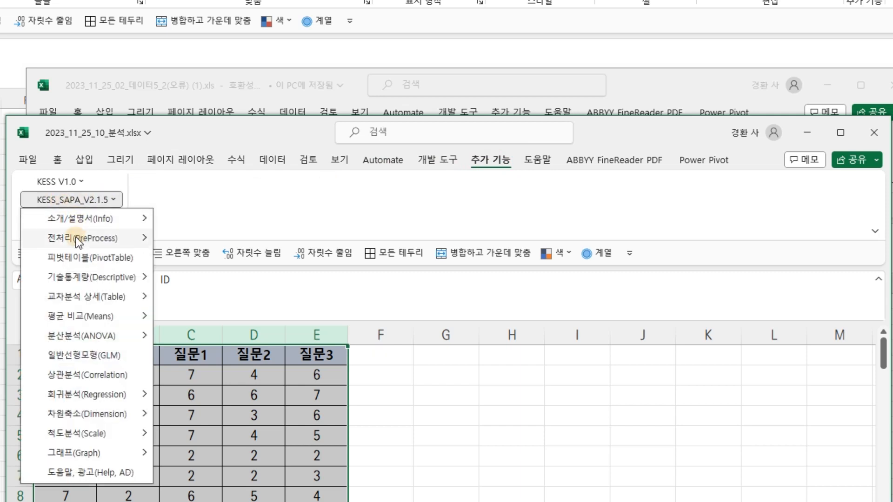
mouse_move(93, 317)
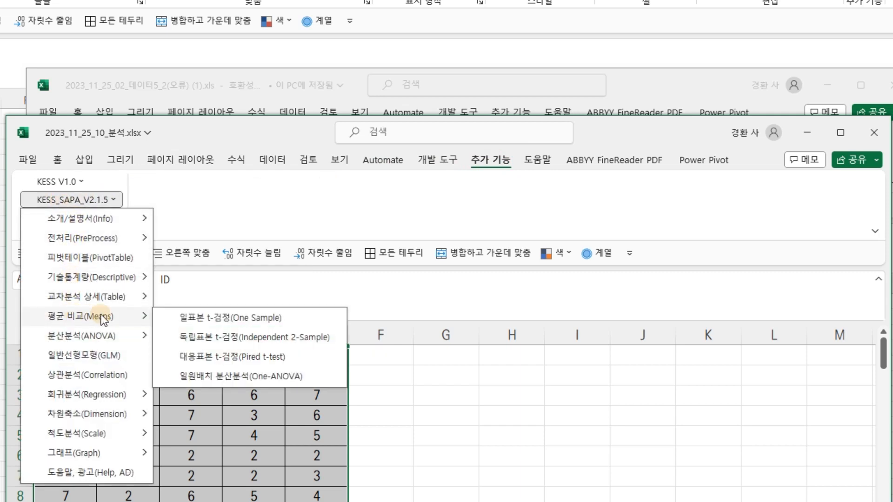
left_click(227, 337)
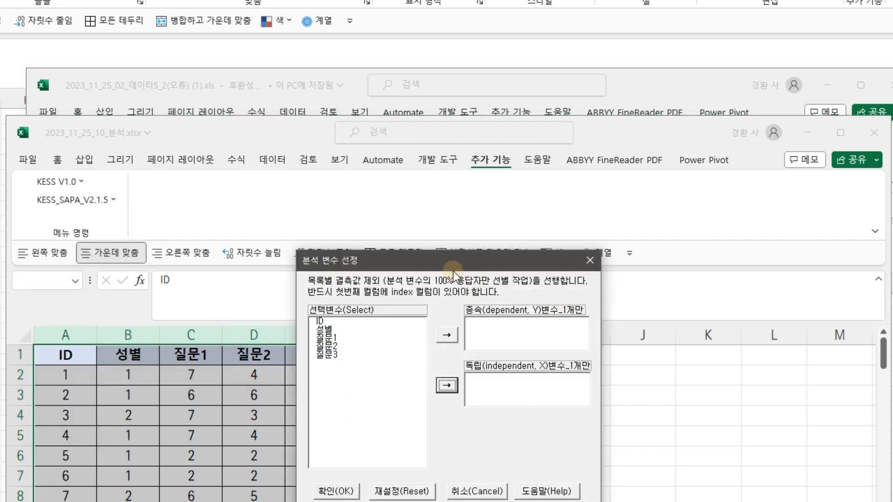
left_click_drag(451, 264, 483, 182)
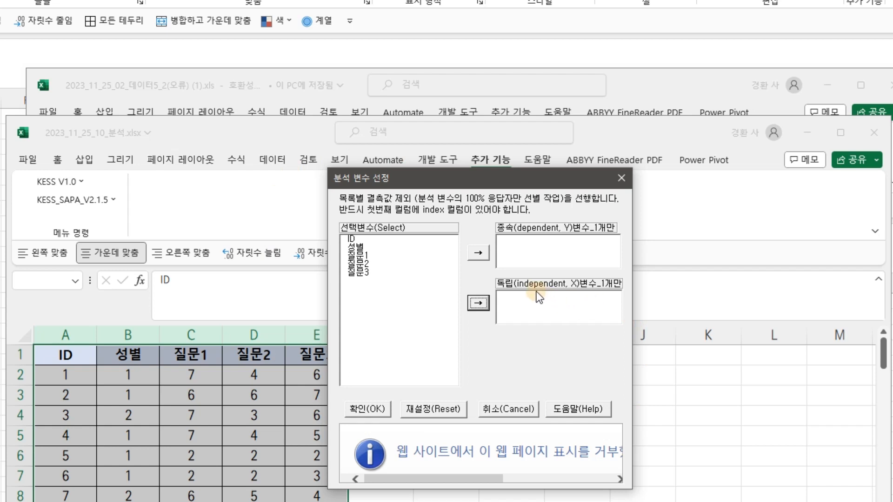
left_click(360, 247)
left_click(479, 303)
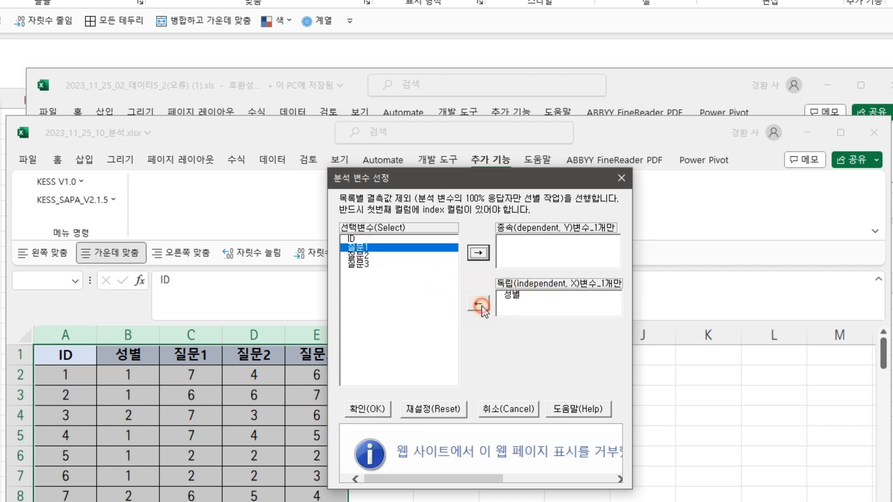
left_click(479, 253)
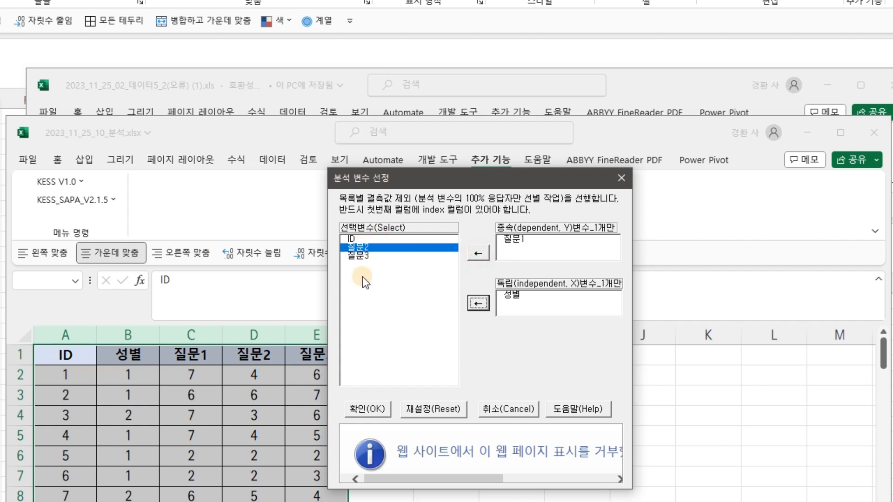
left_click(385, 410)
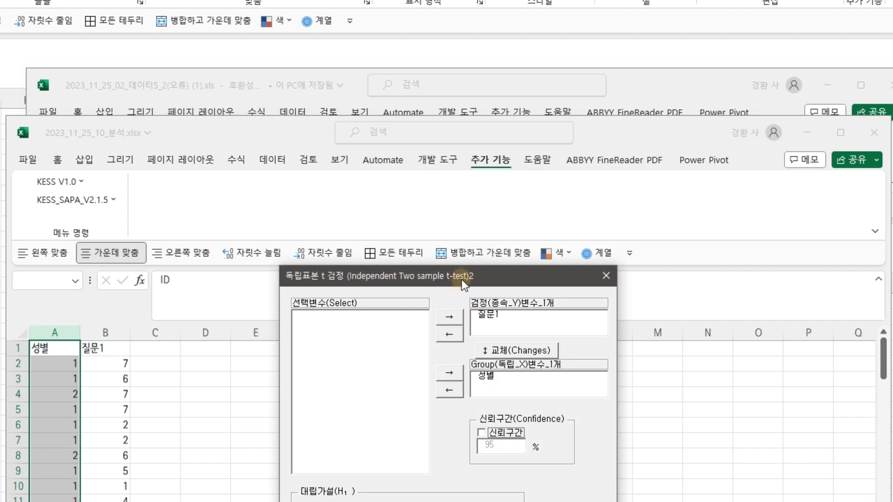
Run the independent t-test with the two-sided alternative hypothesis μ1 ≠ μ2
left_click_drag(460, 275, 423, 111)
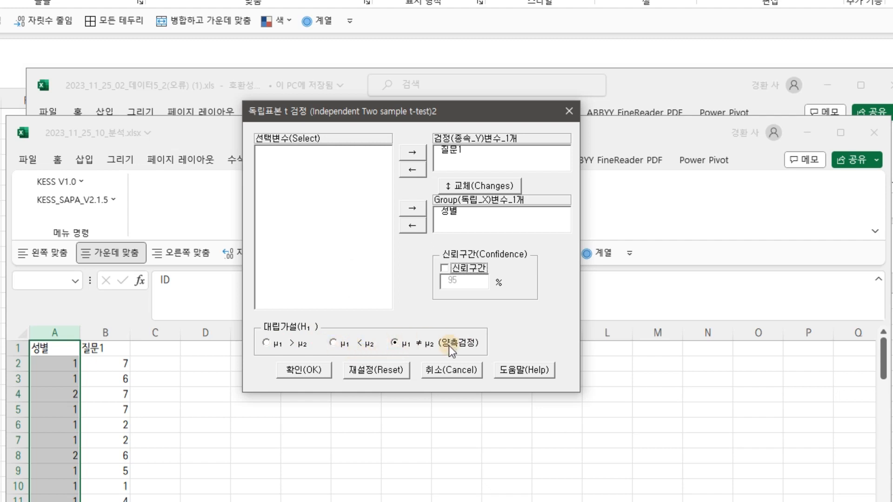
left_click(307, 373)
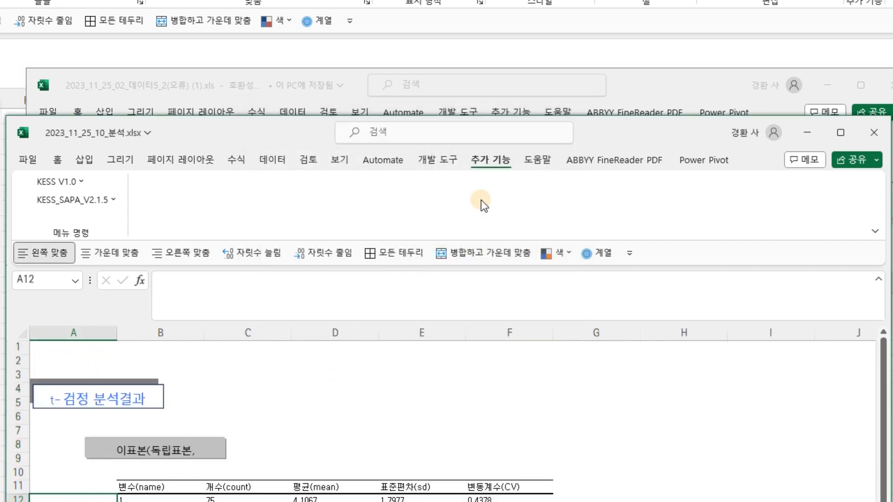
Examine the t-test output tables of group means, the equal-variance test and the t statistics
left_click_drag(603, 141, 629, 0)
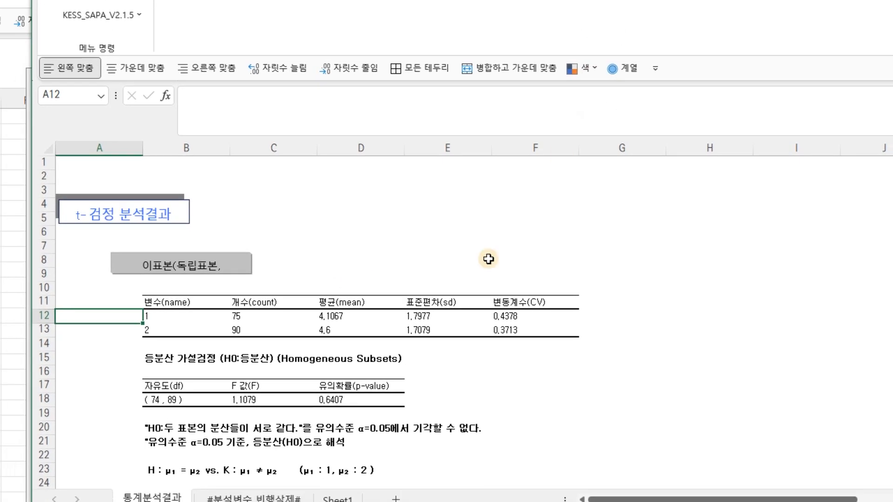
scroll(364, 389, "down", 2)
left_click_drag(146, 232, 502, 245)
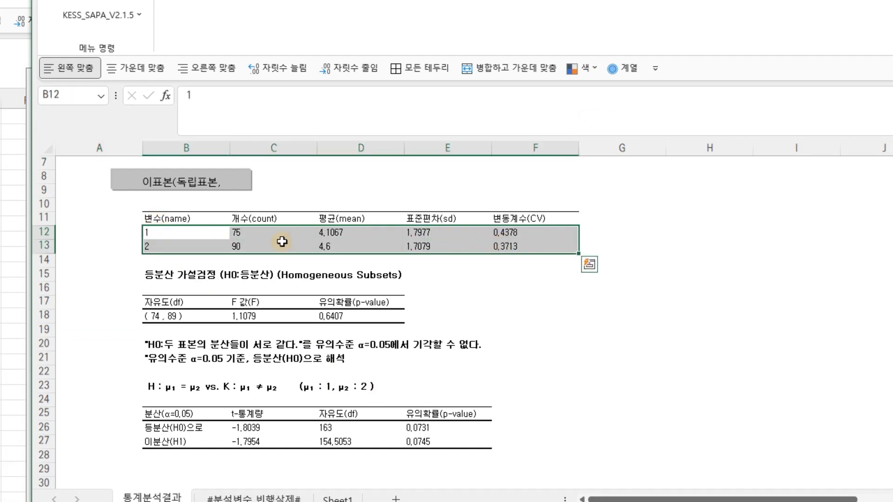
left_click(351, 232)
left_click(336, 246)
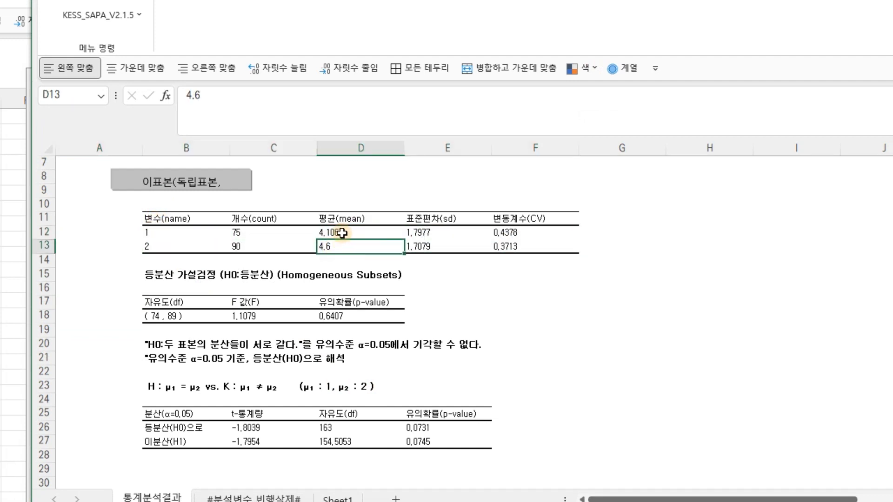
left_click(344, 233)
left_click(339, 245)
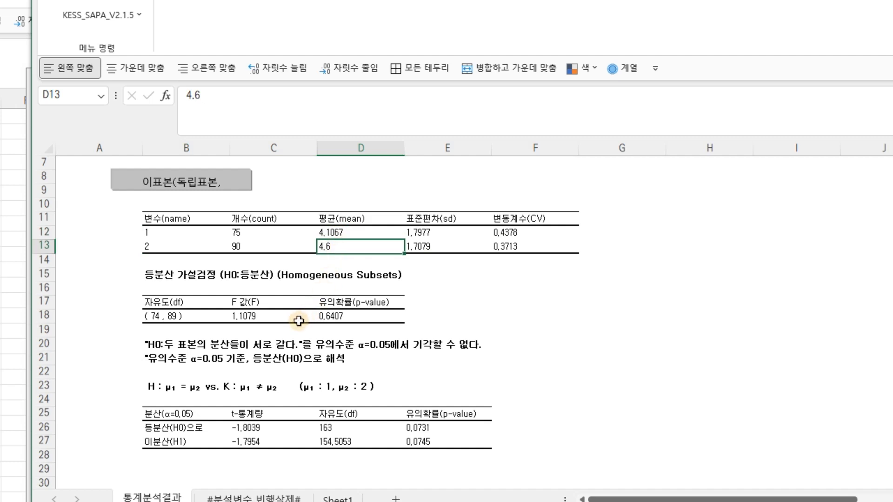
left_click(184, 316)
left_click(328, 316)
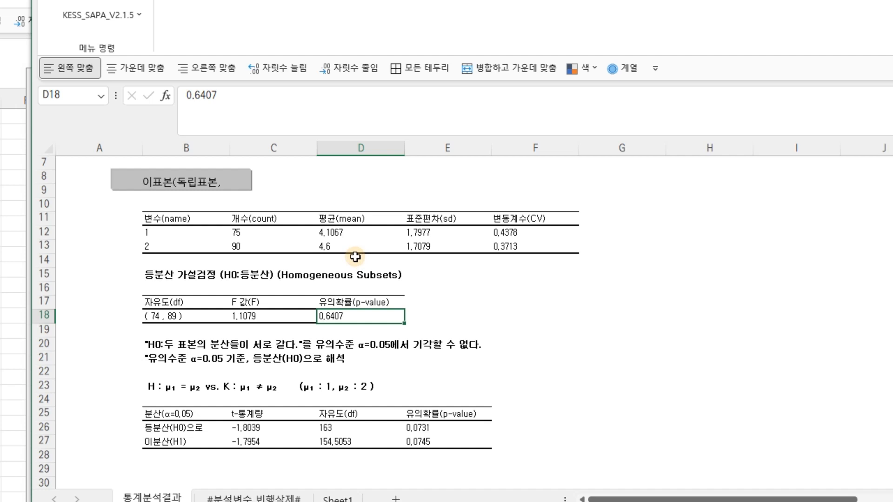
left_click(334, 230)
left_click(331, 247)
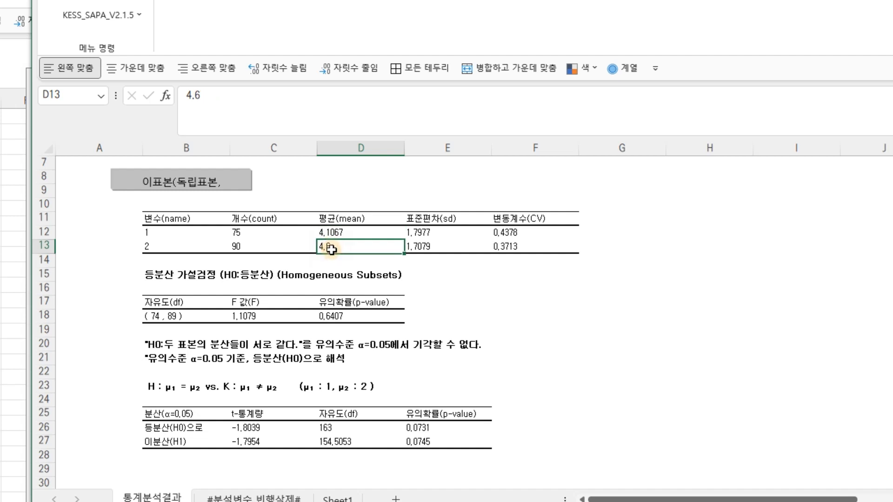
left_click(335, 232)
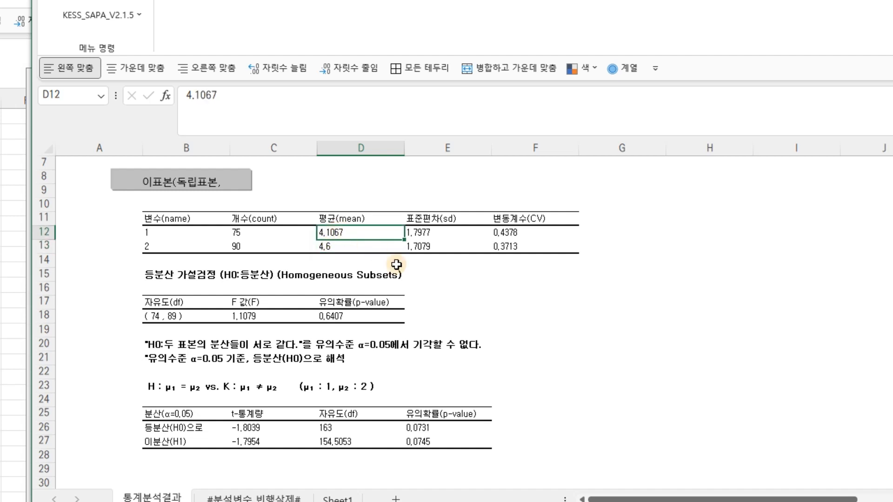
Enter a formula in F18 dividing the first group's mean by the second's (=D12/D13)
left_click(516, 312)
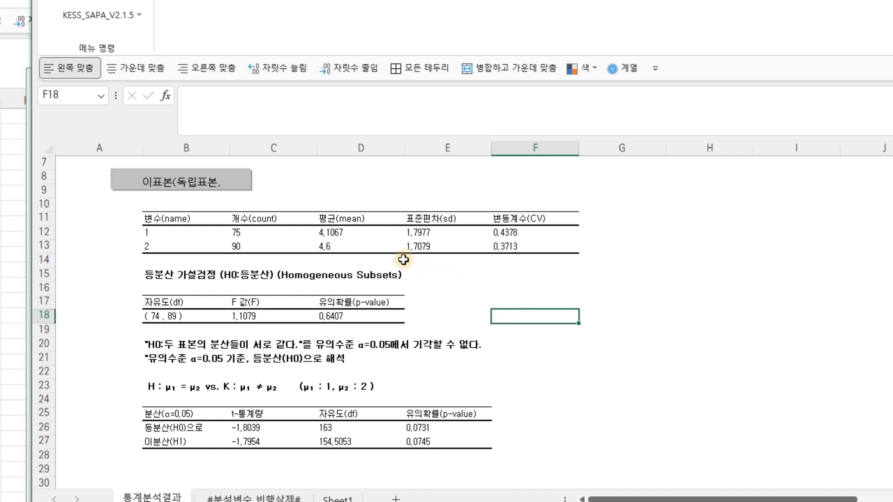
type("=")
left_click(346, 233)
type("/")
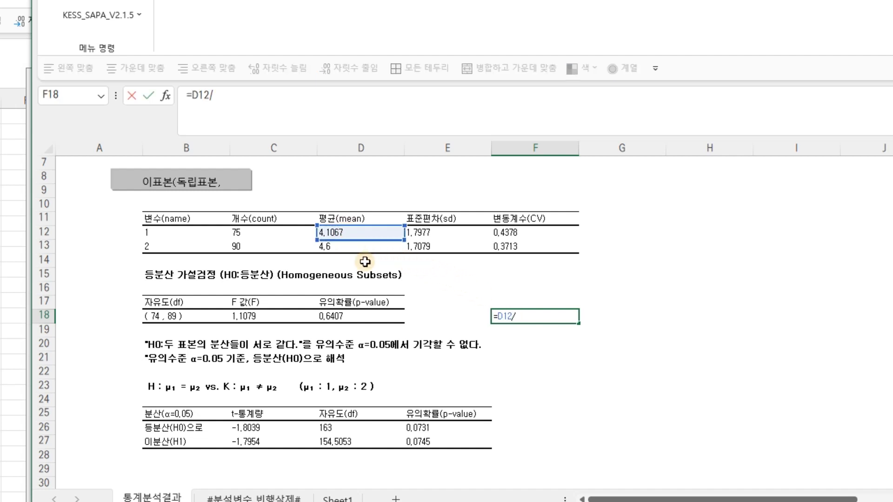
left_click(347, 248)
key("Return")
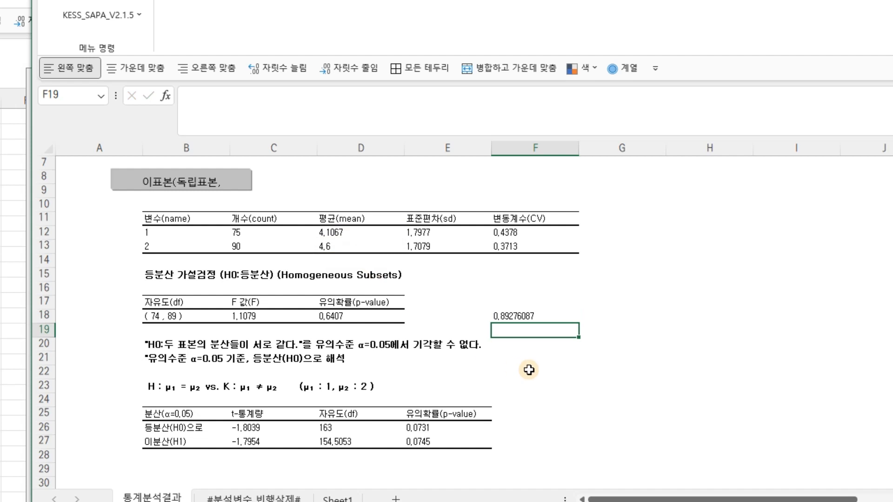
Enter a formula in G18 dividing the second group's mean by the first's (=D13/D12)
left_click(615, 316)
type("=")
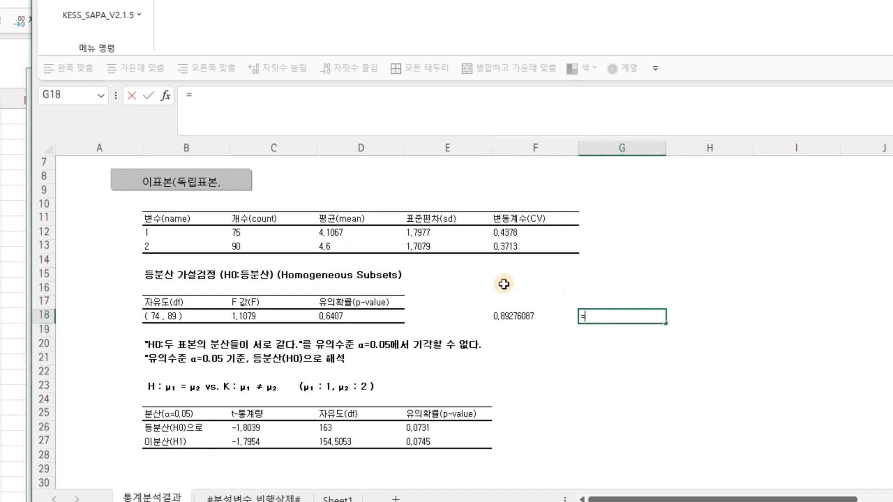
left_click(352, 247)
type("/")
left_click(352, 231)
key("Return")
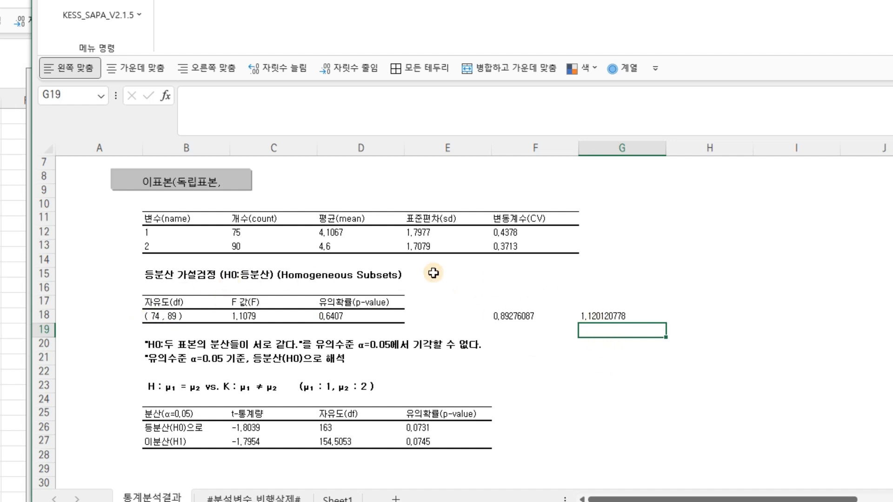
Compare the two mean-ratio formulas with the variance test's F value and p-value
left_click(503, 320)
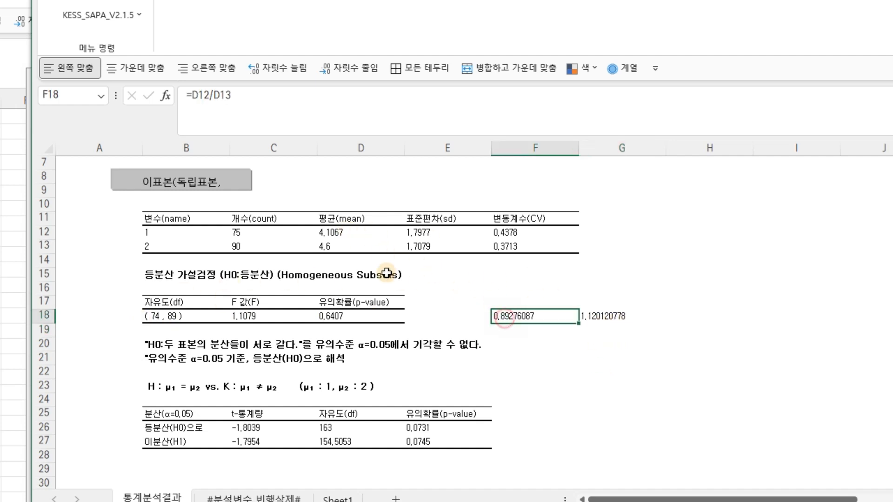
left_click(338, 234)
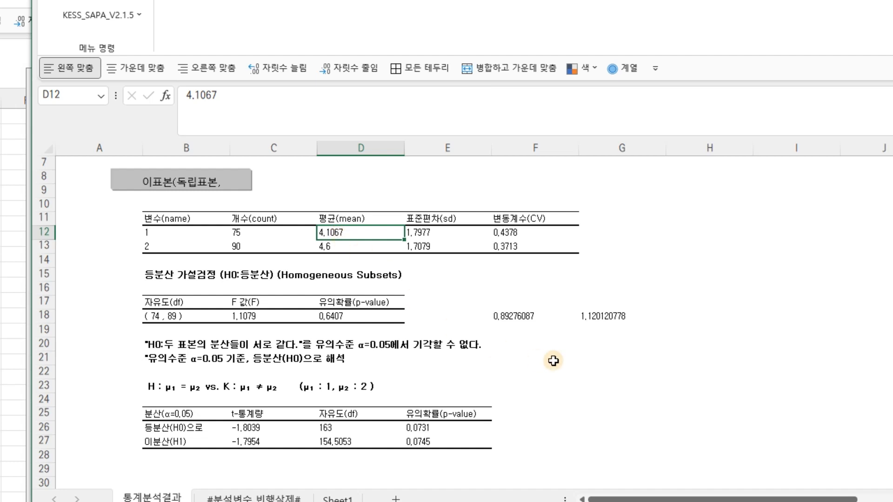
left_click(532, 316)
left_click(607, 322)
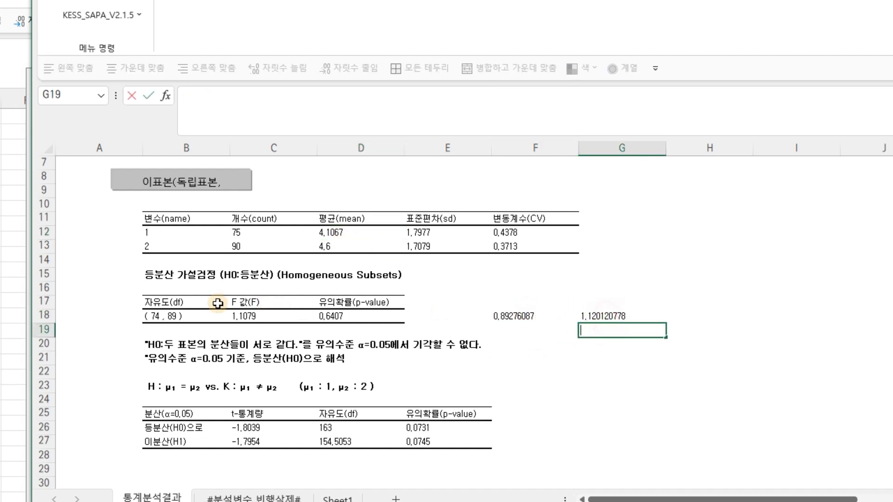
left_click(167, 315)
left_click(514, 315)
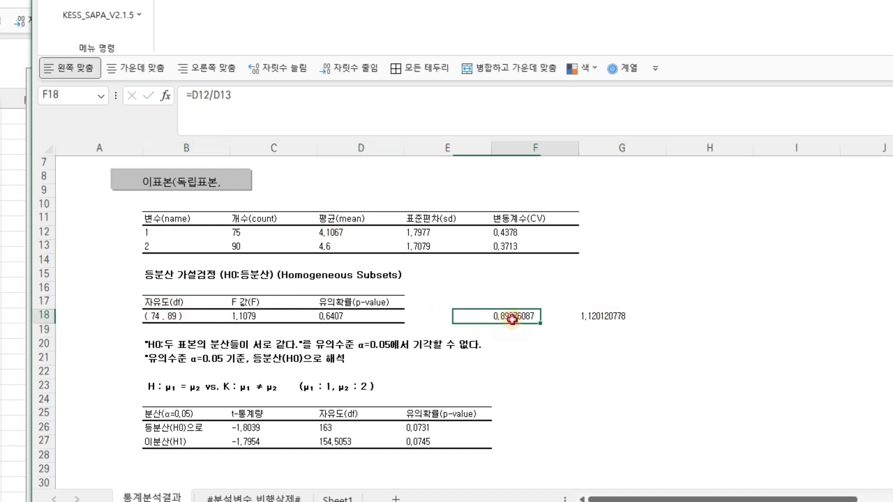
left_click(585, 316)
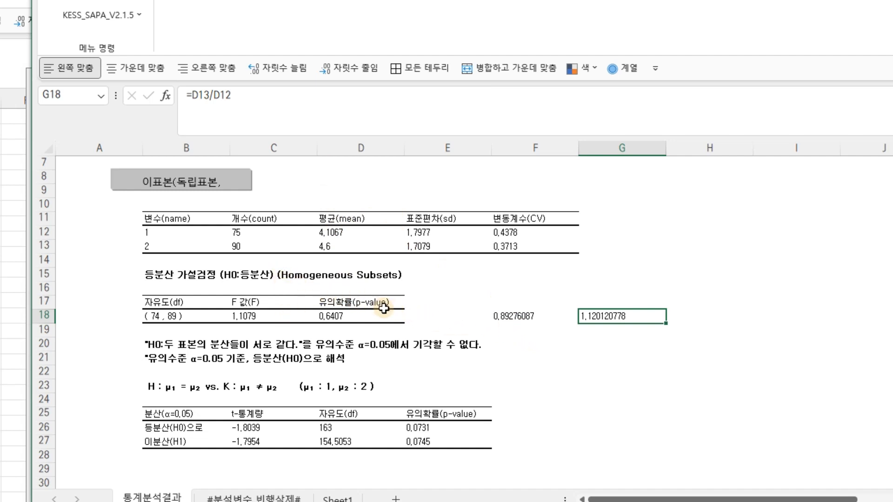
left_click(364, 317)
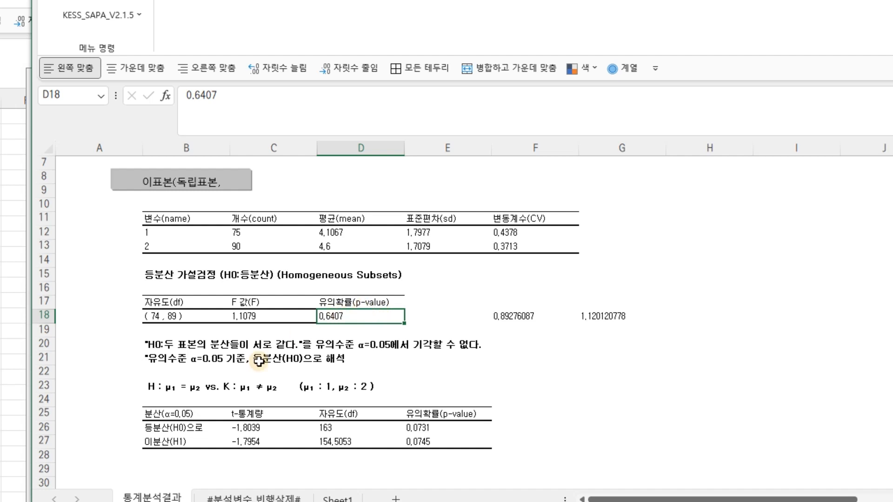
Examine the equal-variance t-test row and return to the data on Sheet1
left_click(197, 426)
left_click_drag(197, 426, 459, 428)
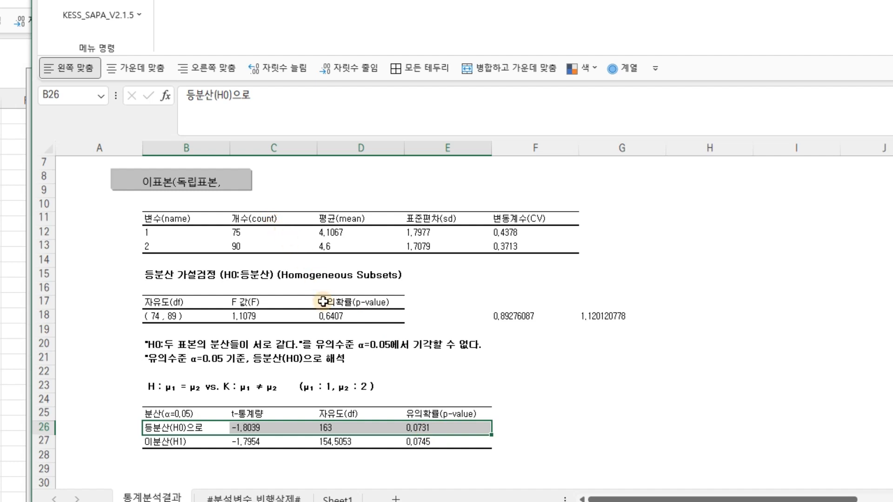
left_click(358, 317)
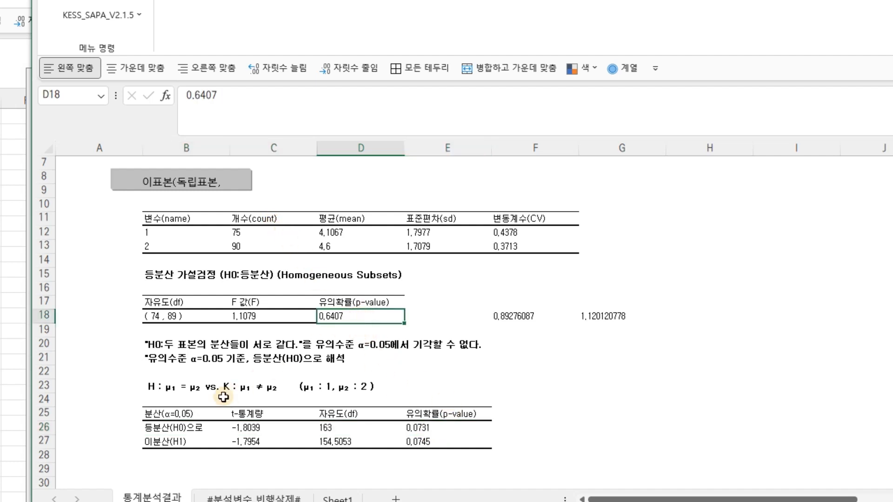
left_click(442, 426)
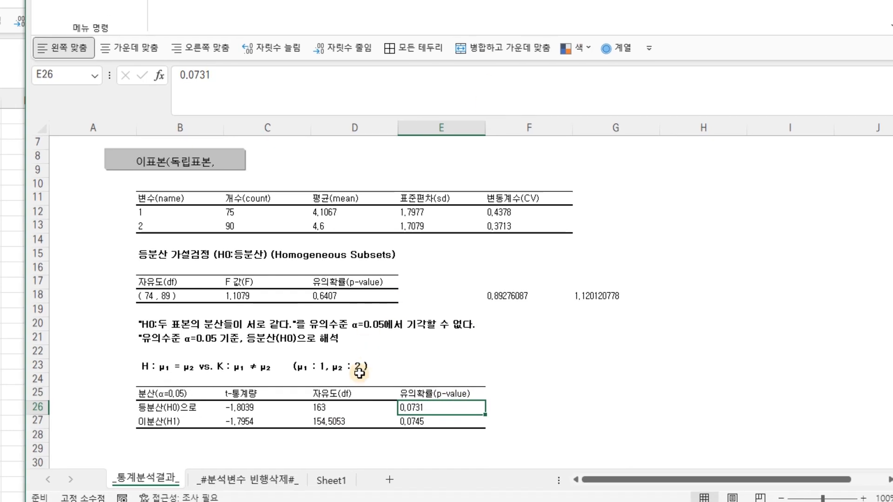
left_click(336, 481)
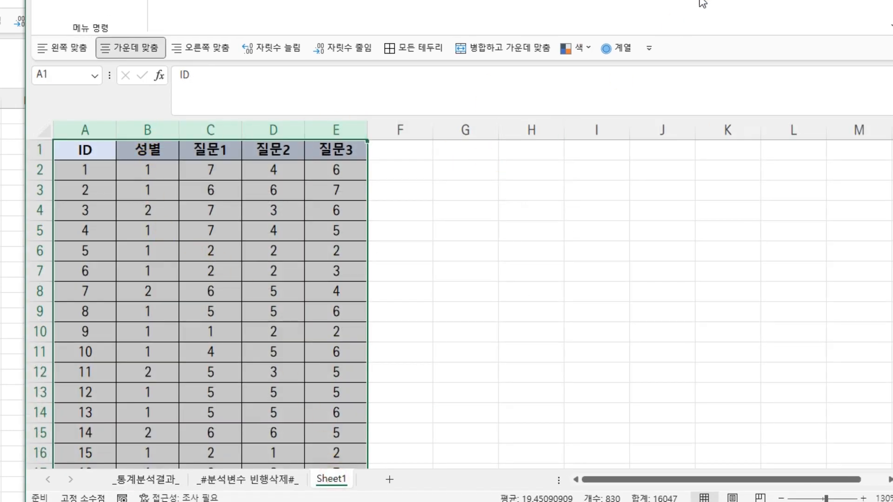
left_click_drag(678, 0, 660, 151)
left_click_drag(130, 335, 191, 337)
left_click_drag(129, 336, 185, 338)
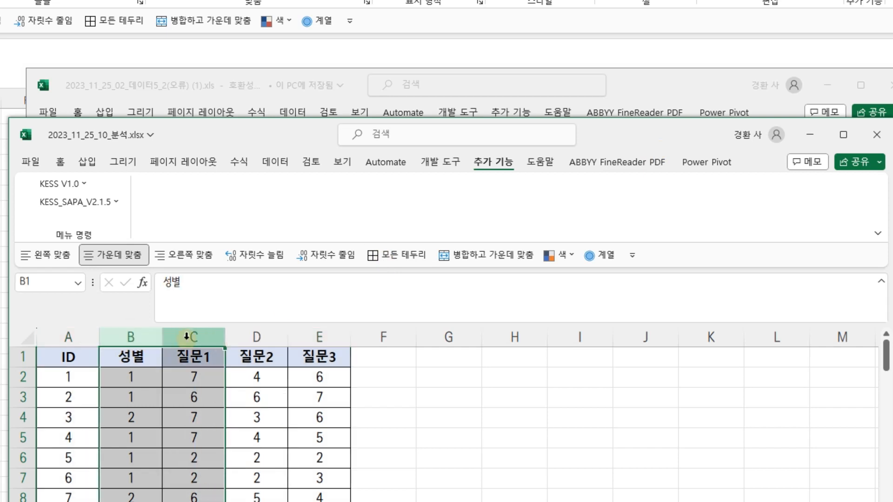
left_click(130, 337)
left_click(190, 337)
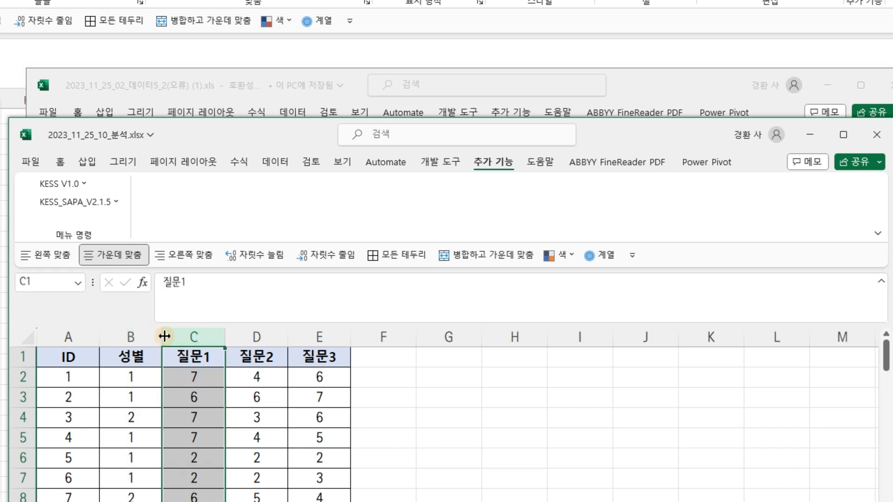
left_click(124, 335)
left_click(195, 339)
left_click_drag(195, 337, 158, 335)
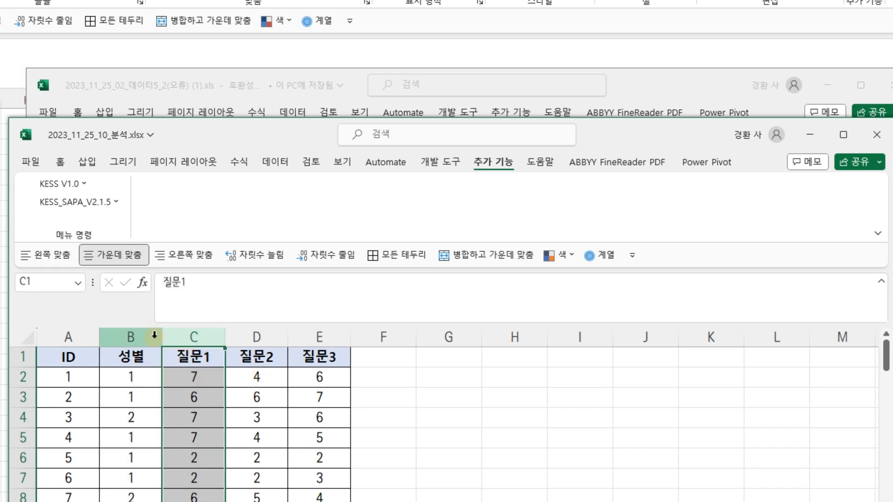
left_click(148, 335)
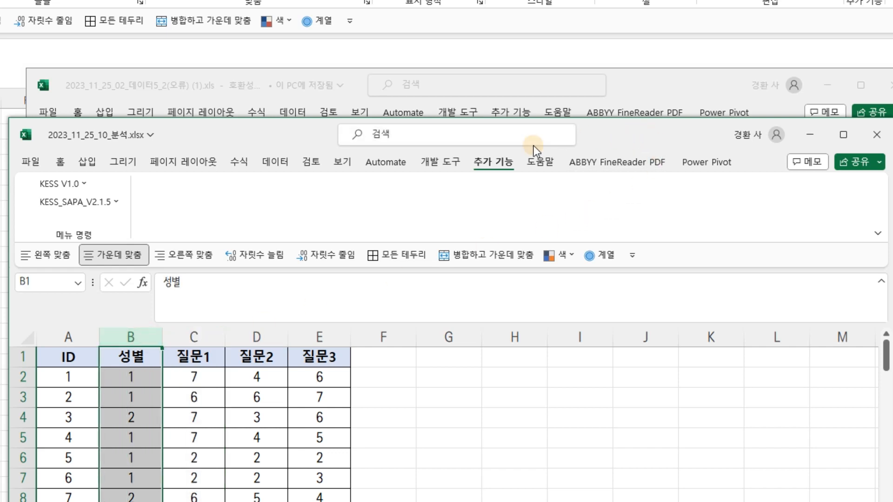
Review the installed add-ins through the Excel Options add-in manager and close the add-ins dialog
left_click(274, 162)
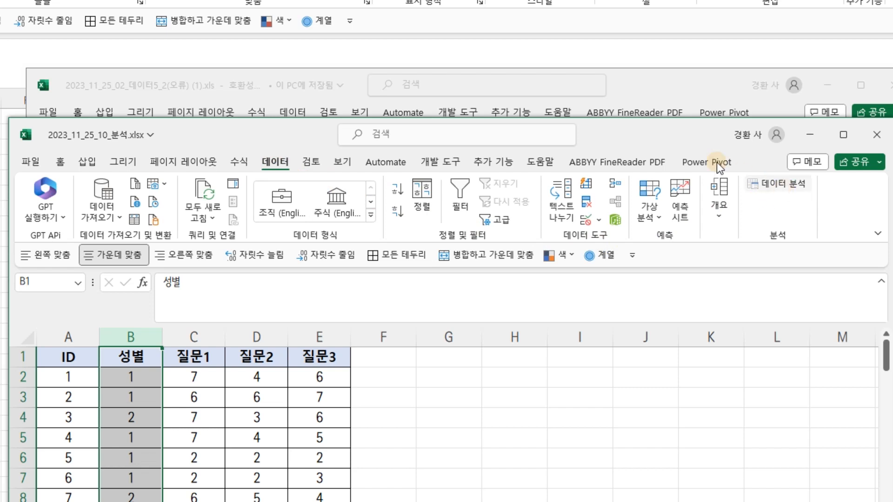
left_click_drag(245, 140, 252, 137)
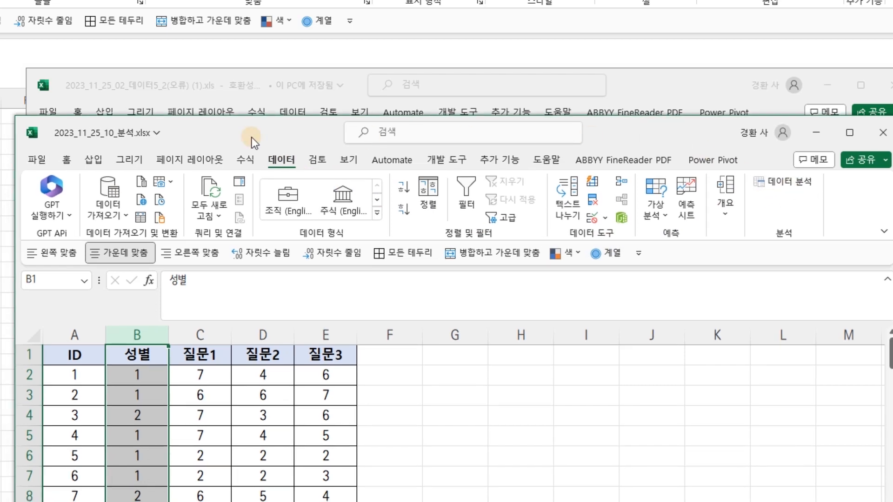
left_click(33, 161)
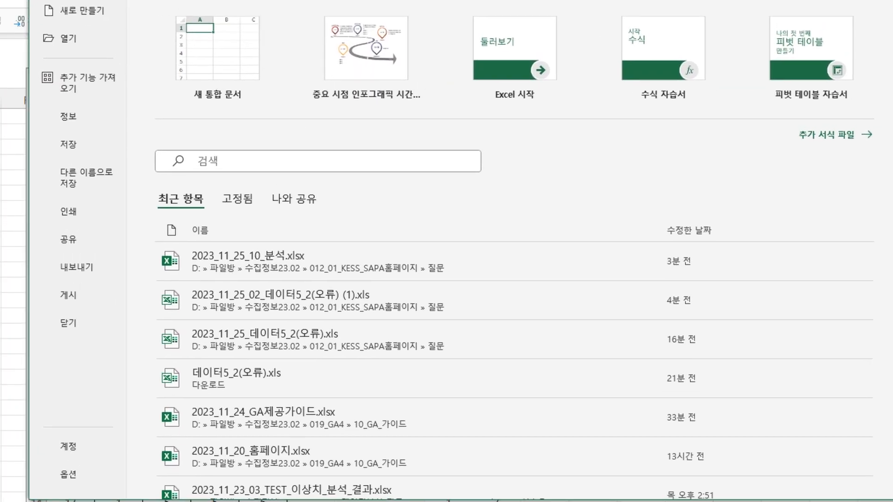
left_click(68, 474)
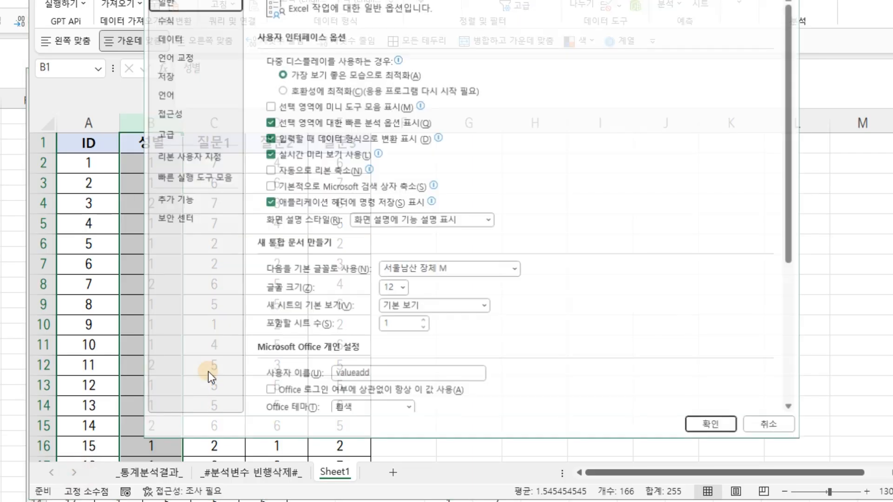
left_click(173, 199)
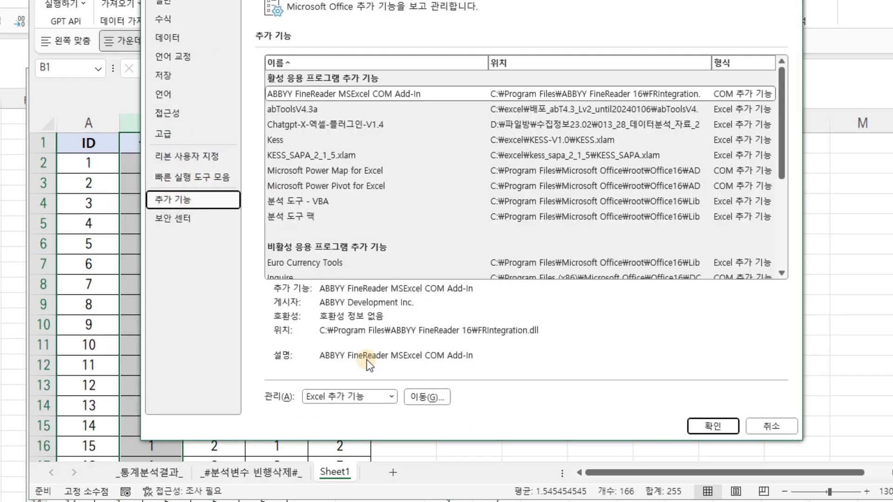
left_click(421, 397)
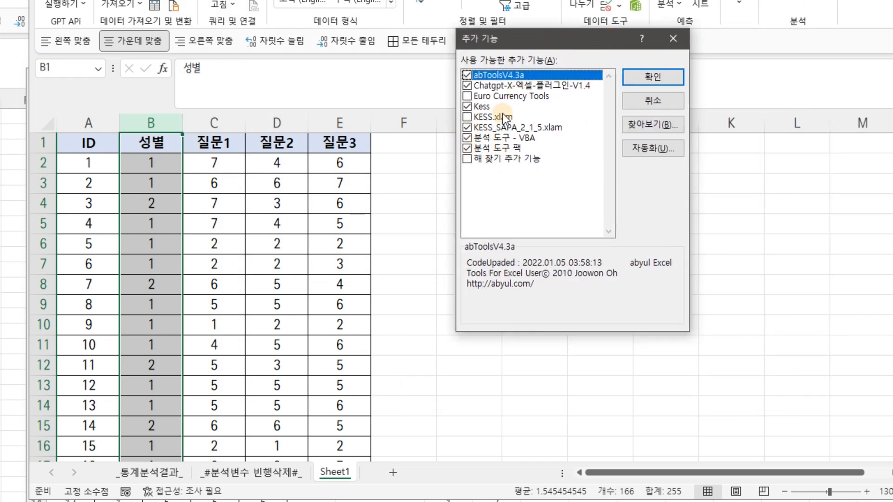
left_click(654, 78)
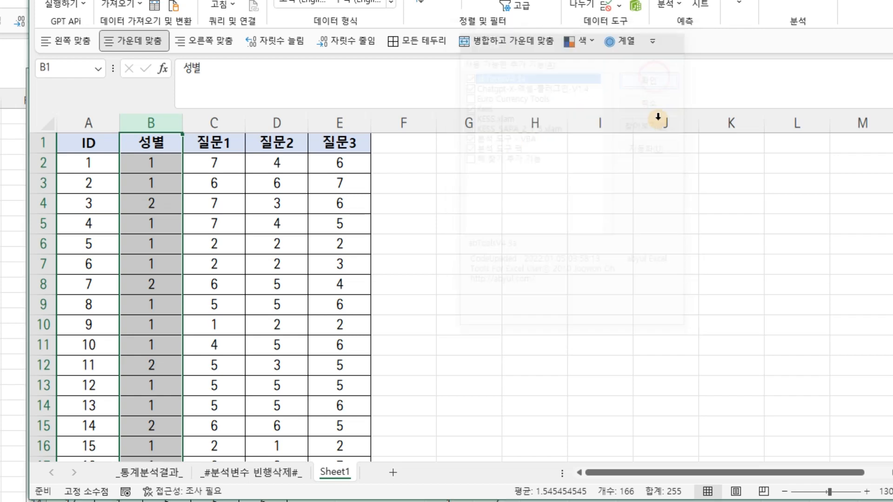
left_click(631, 264)
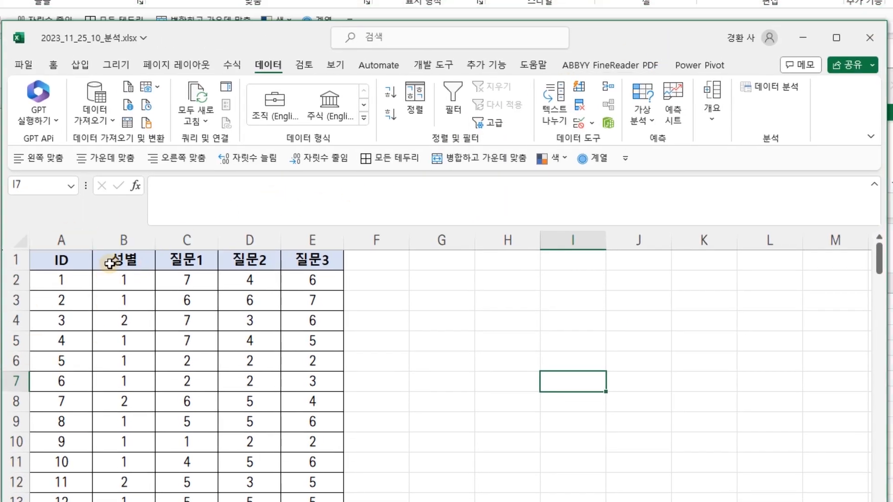
left_click_drag(126, 240, 186, 241)
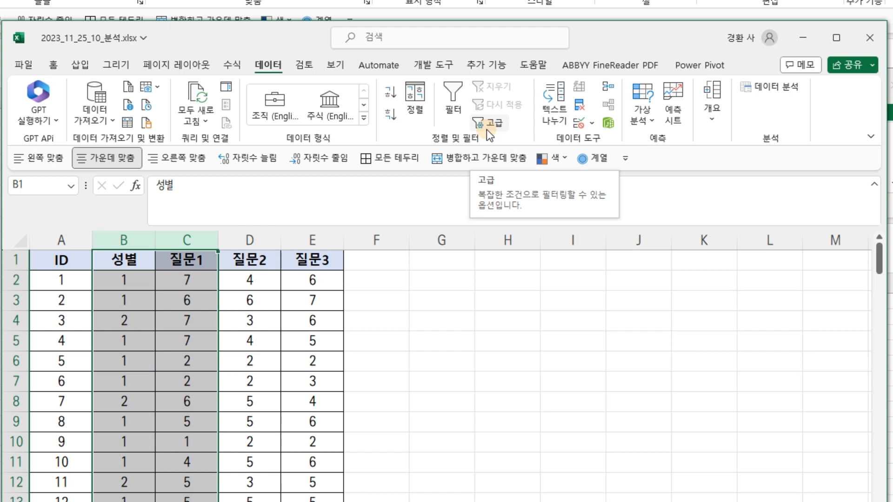
left_click_drag(625, 43, 629, 27)
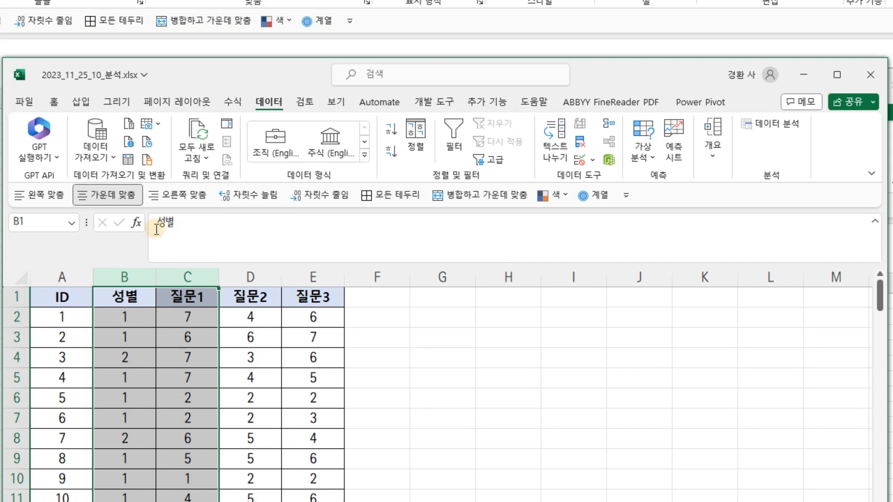
left_click_drag(65, 278, 325, 277)
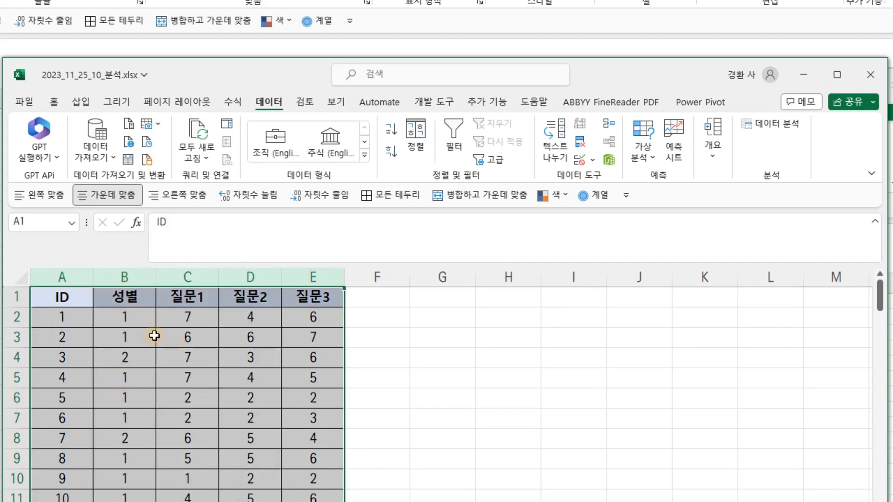
left_click(449, 298)
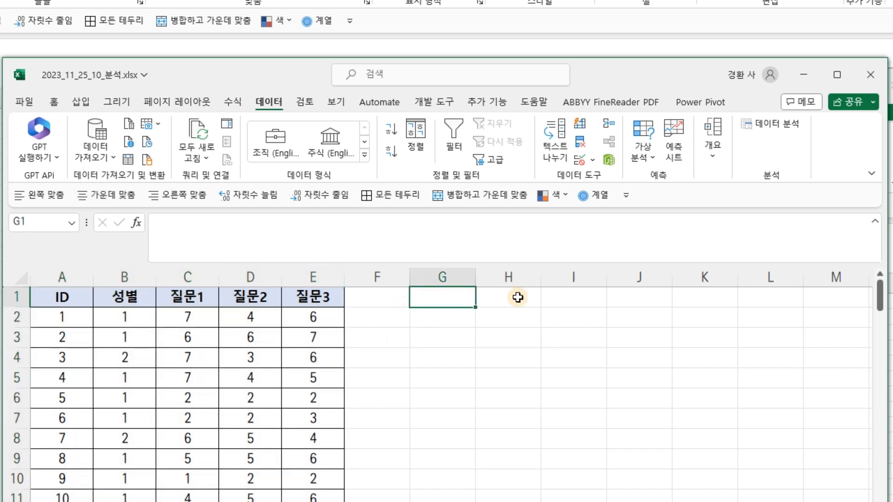
left_click_drag(445, 276, 507, 275)
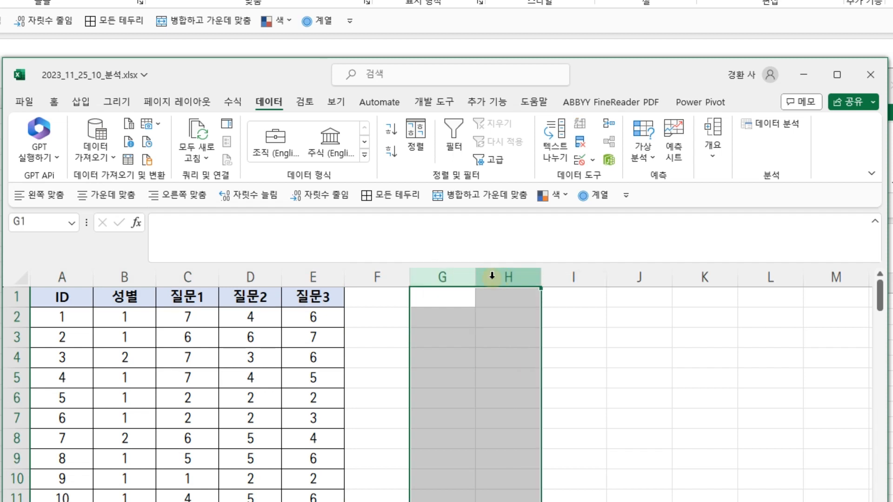
Center-align the entire sheet and turn on the AutoFilter for the data headers
left_click(22, 285)
left_click(107, 194)
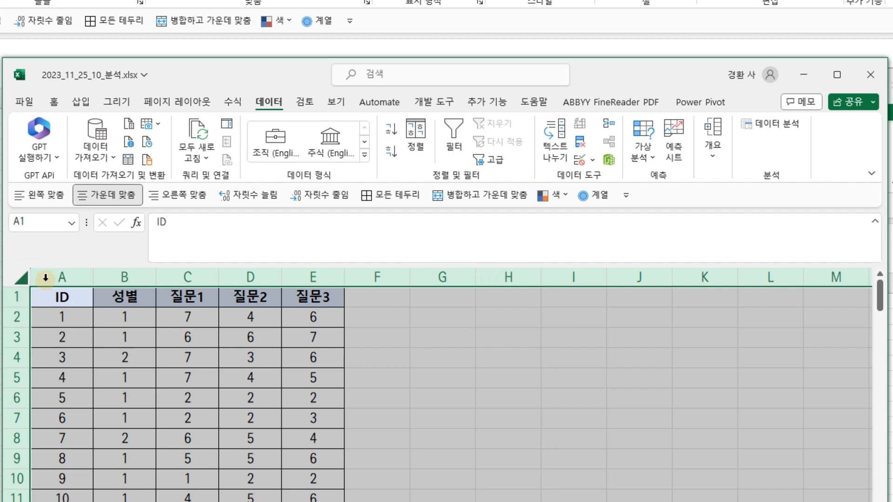
left_click(341, 98)
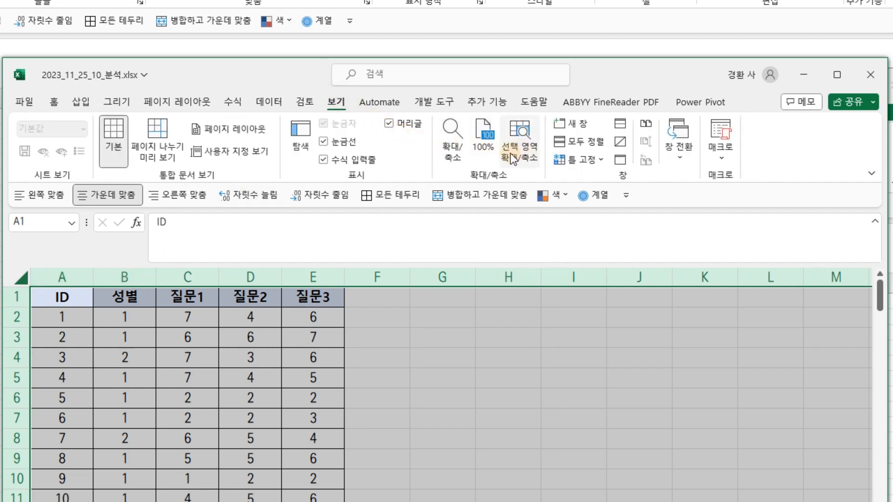
left_click(266, 101)
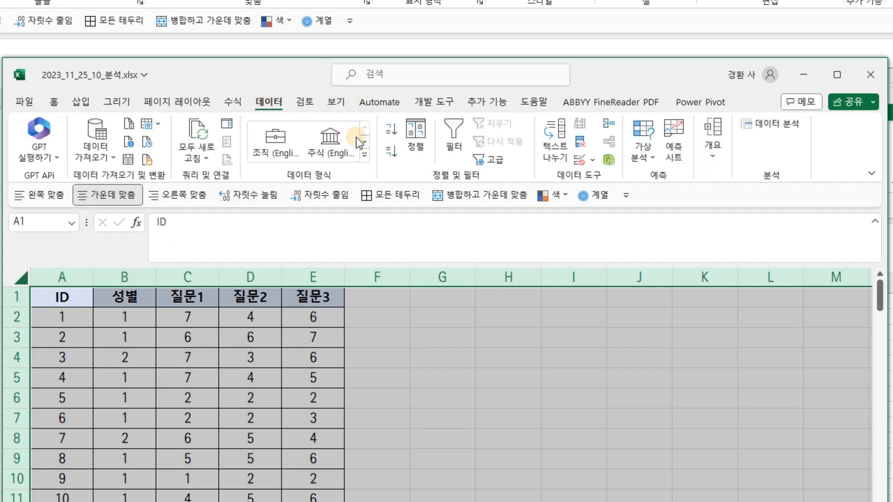
left_click(449, 145)
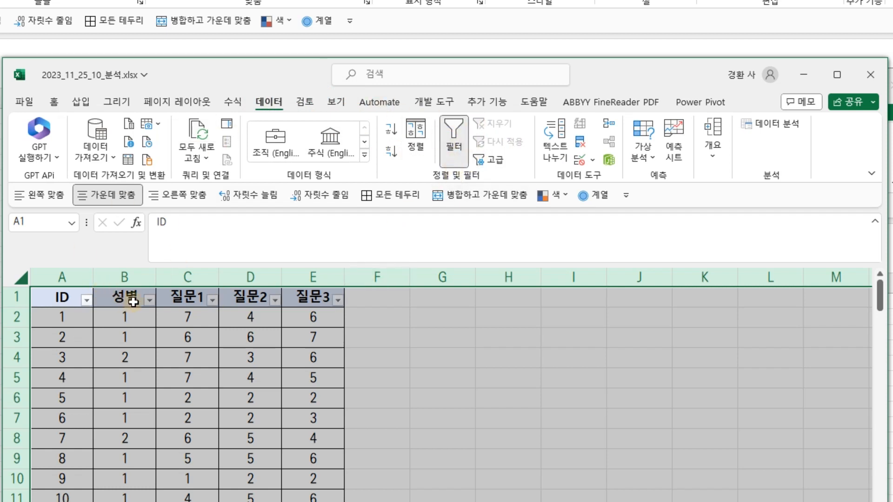
Rename Sheet1 to 원본
left_click_drag(302, 59, 305, 0)
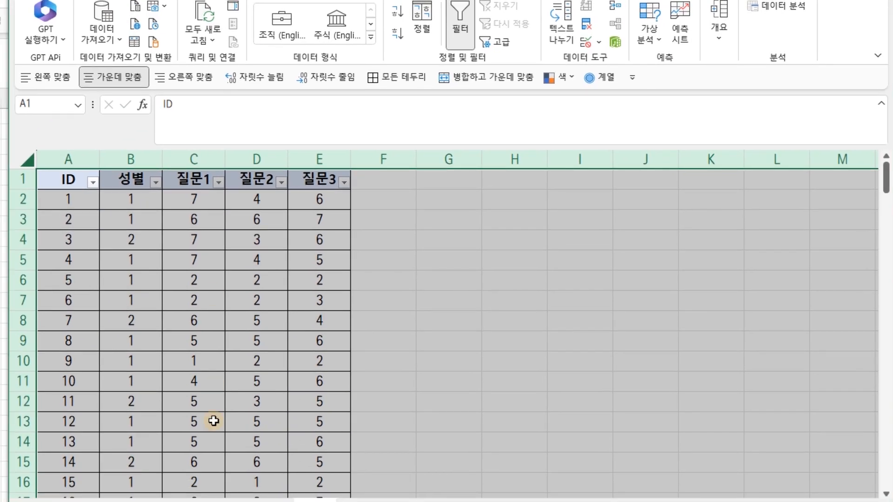
double_click(314, 501)
left_click_drag(379, 501, 379, 331)
double_click(311, 302)
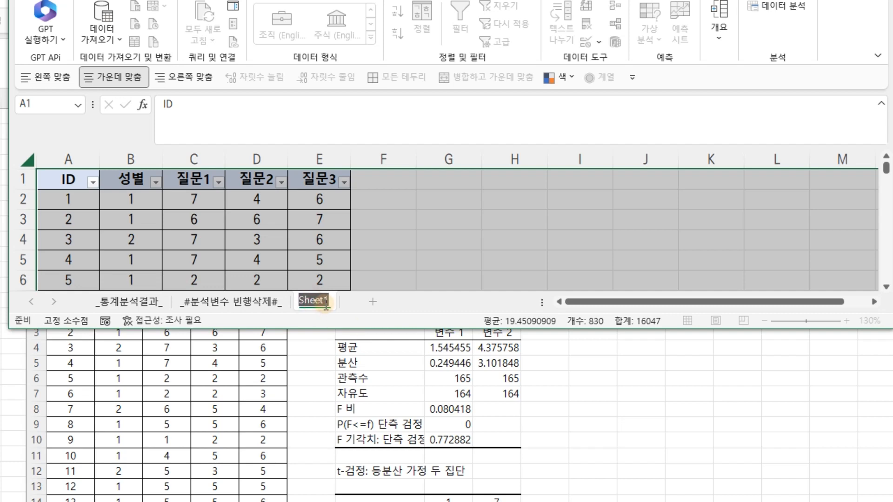
type("원본")
key("Return")
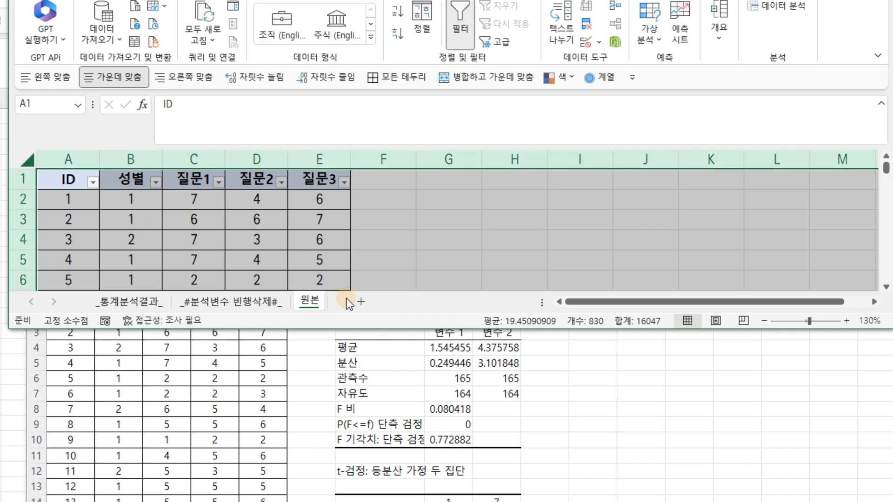
Add a new worksheet and rename it 독립표본
left_click(367, 305)
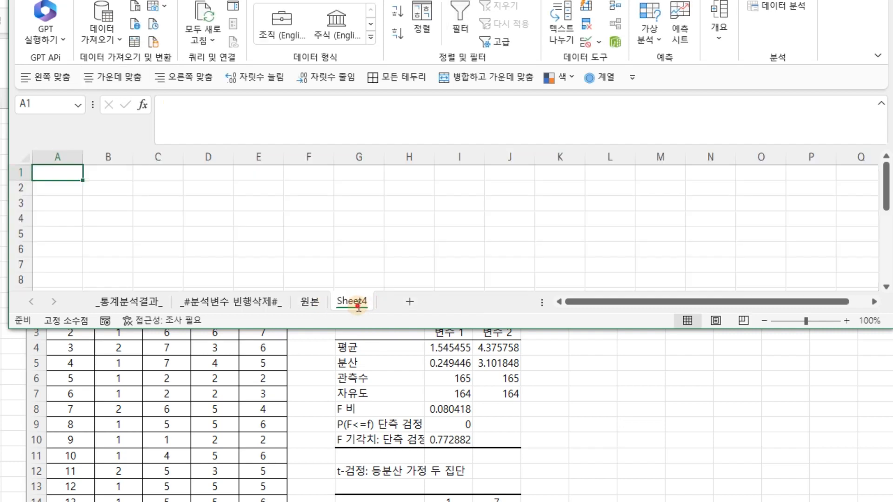
double_click(358, 305)
type("독")
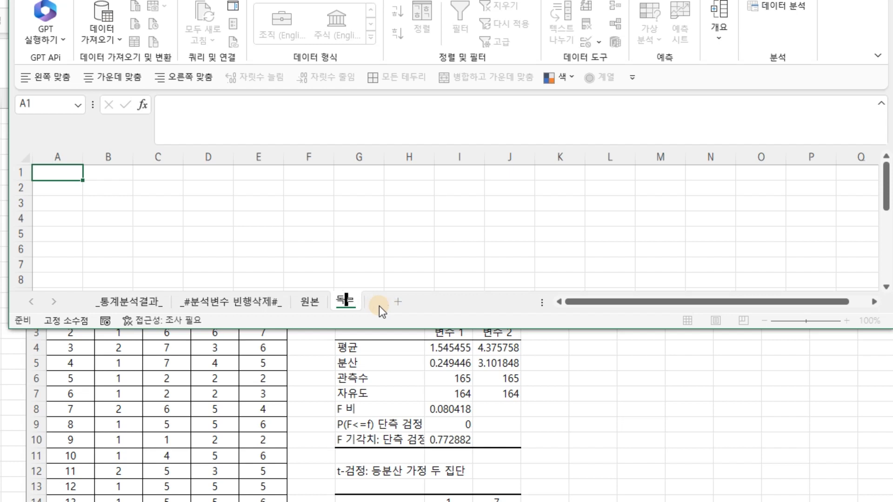
type("립표본")
key("Return")
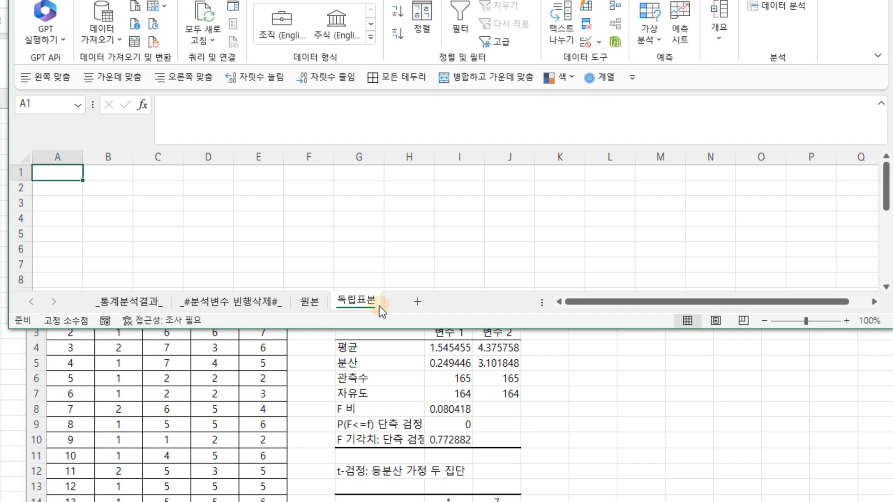
On the 원본 sheet, filter the 성별 column to show only the value 1
left_click(310, 301)
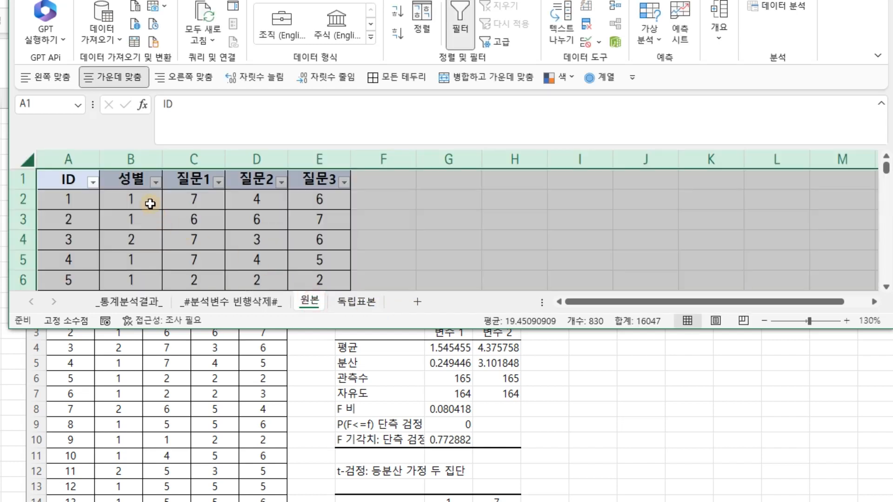
left_click(156, 182)
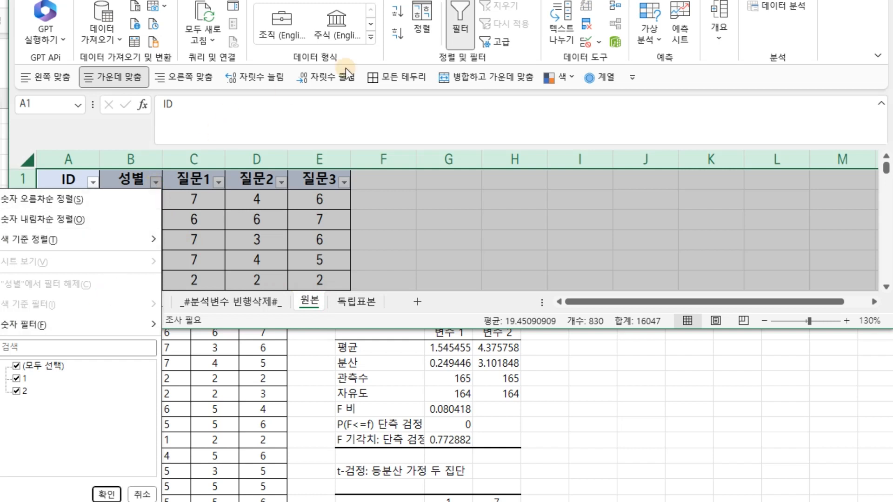
left_click_drag(625, 0, 616, 0)
left_click(146, 146)
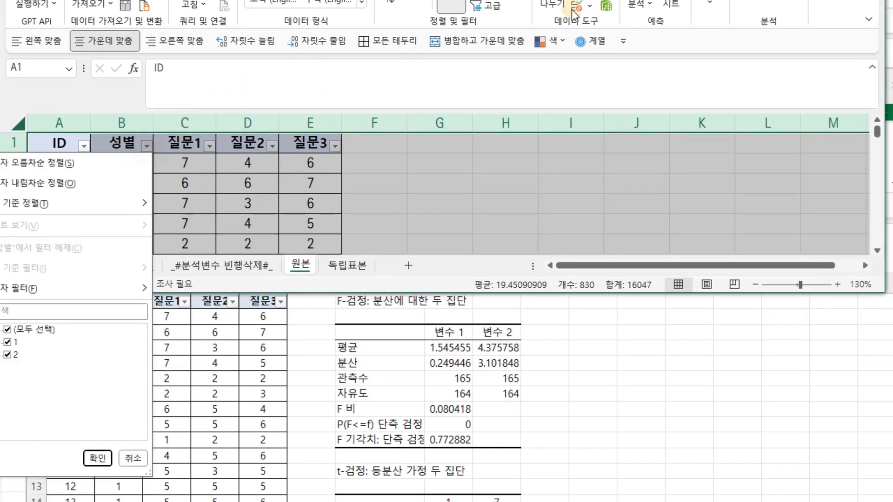
left_click_drag(418, 0, 519, 4)
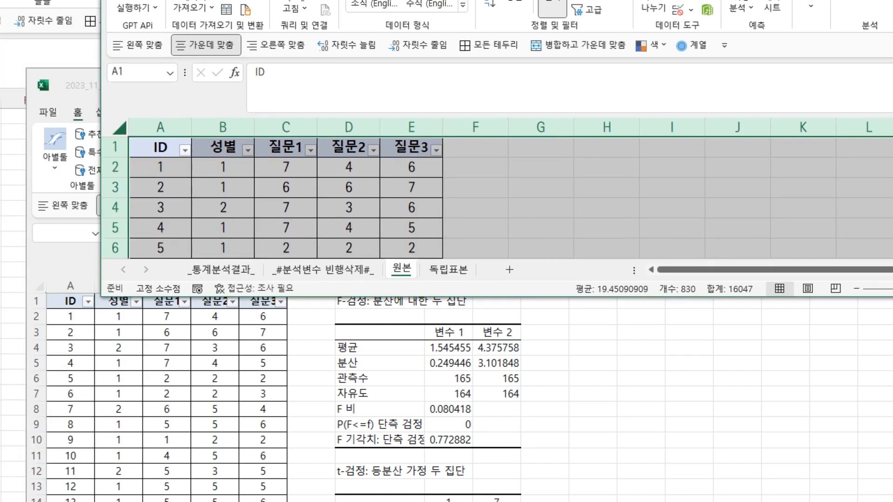
left_click(247, 150)
left_click(112, 359)
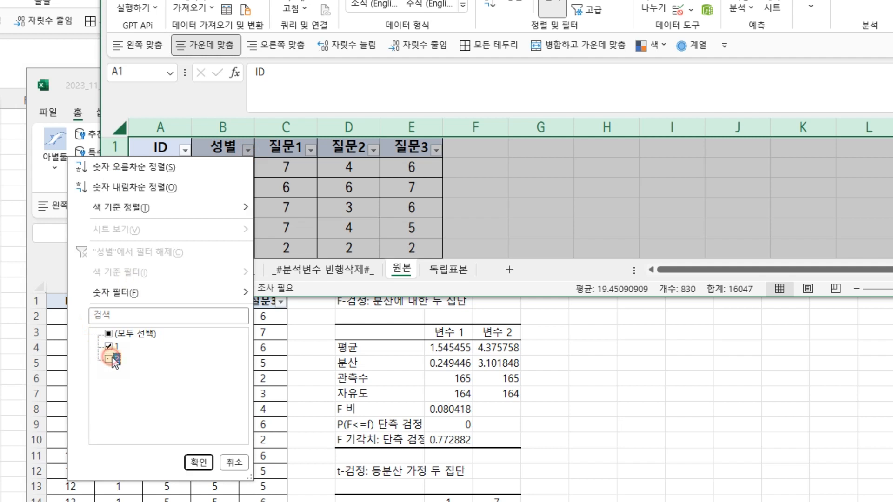
left_click(200, 465)
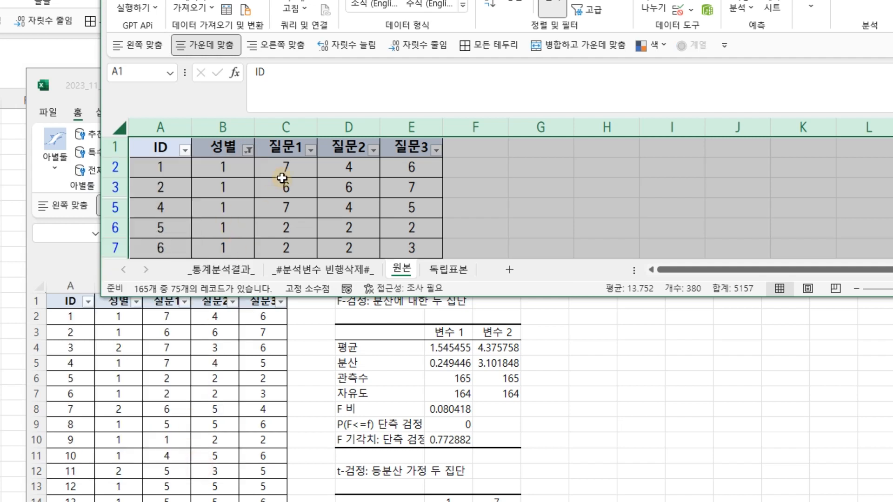
Copy the filtered 질문1 column and switch to the 독립표본 sheet
left_click(293, 131)
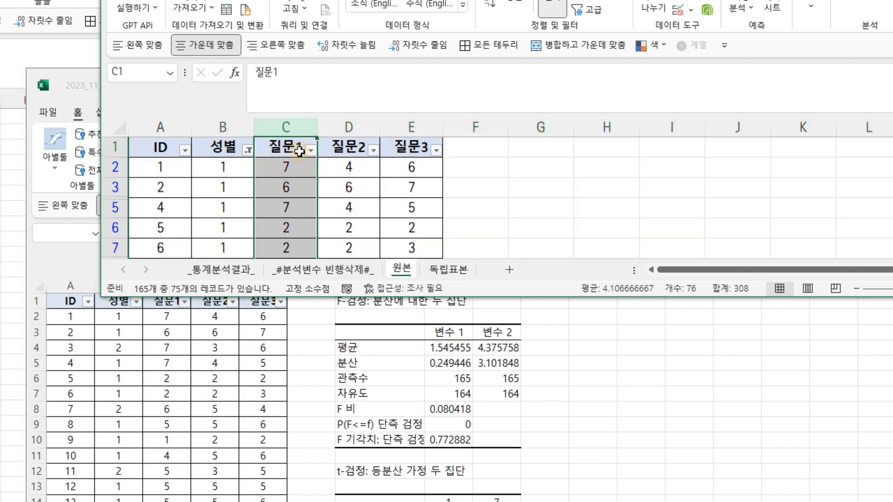
key("ctrl+c")
left_click(444, 269)
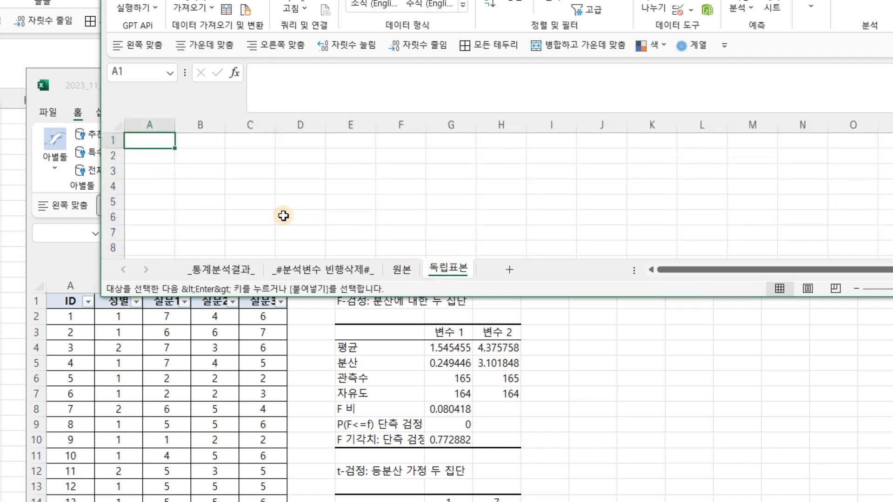
Paste the filtered 질문1 values into column A of the 독립표본 sheet and rename the header 성별1_질문1
left_click(169, 155)
key("ctrl+v")
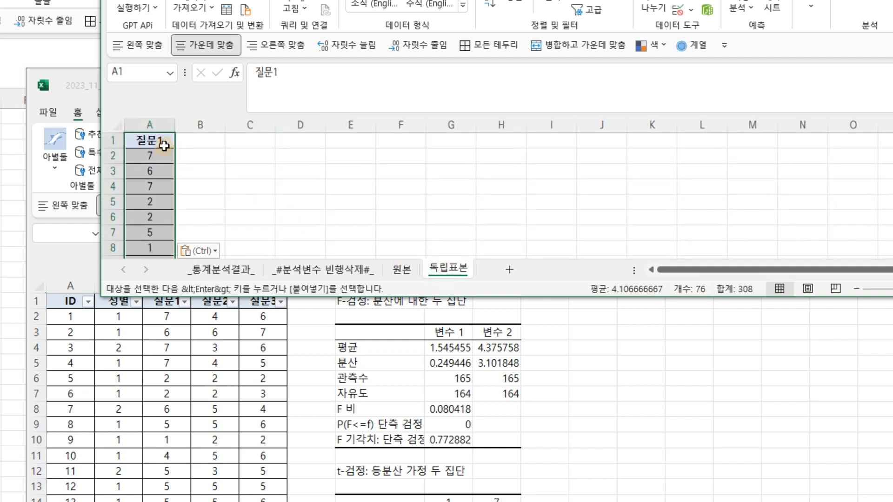
left_click(285, 75)
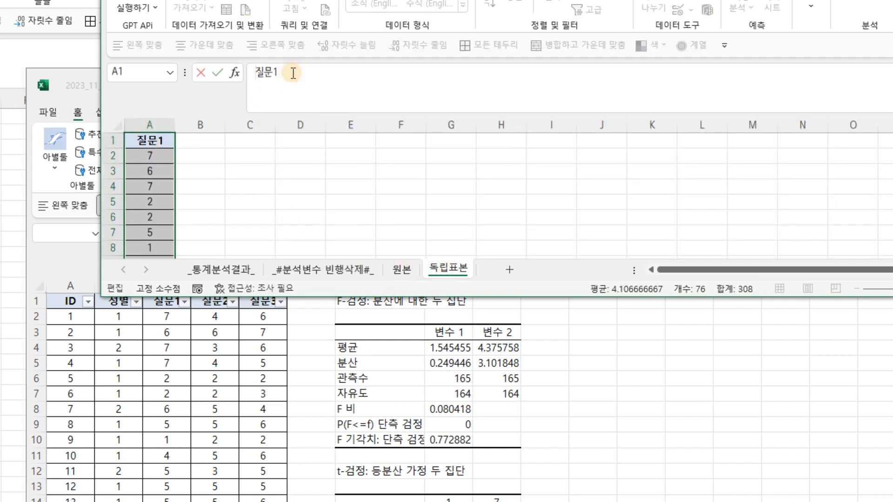
type("성별1_")
key("Return")
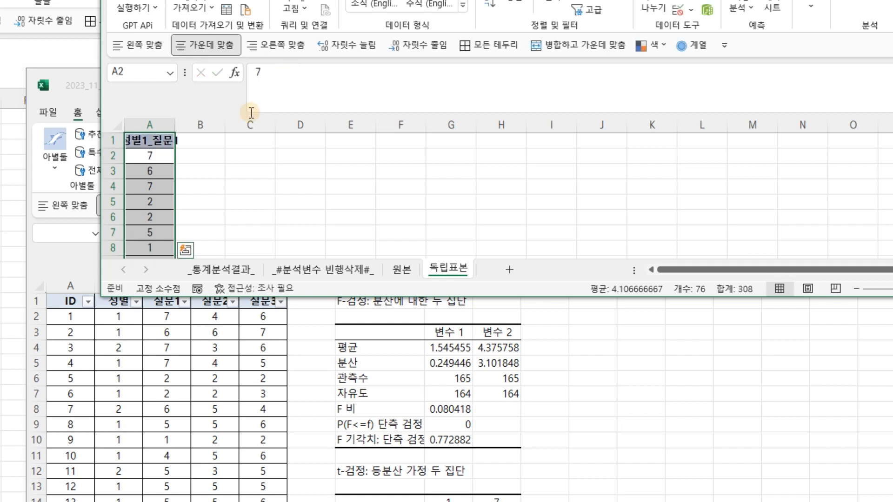
On the 원본 sheet, change the 성별 filter to show only the value 2
left_click(403, 274)
left_click(248, 149)
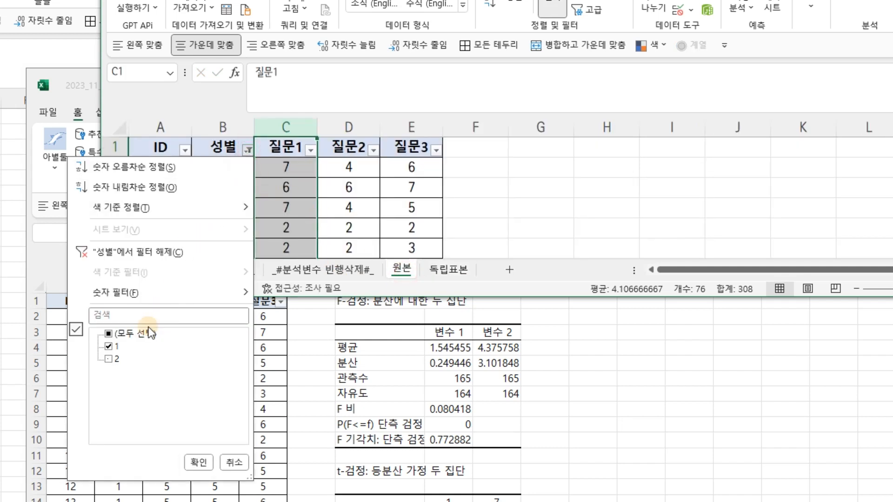
left_click(110, 359)
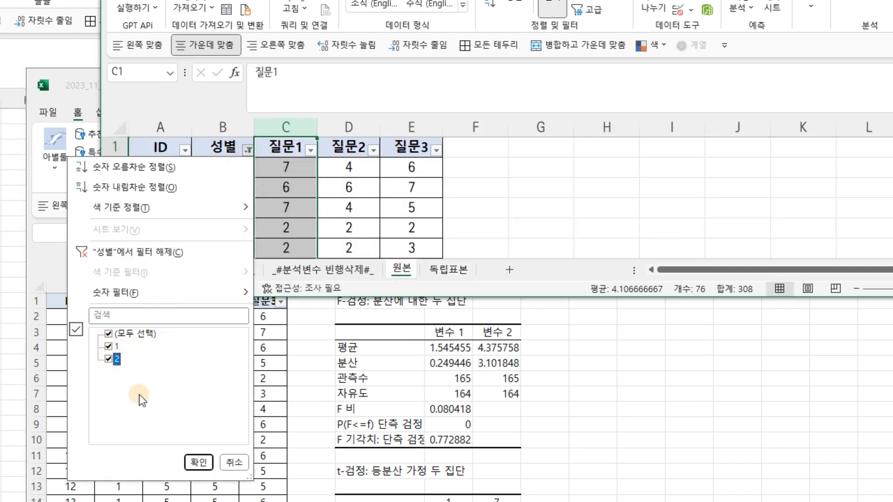
left_click(109, 347)
left_click(198, 462)
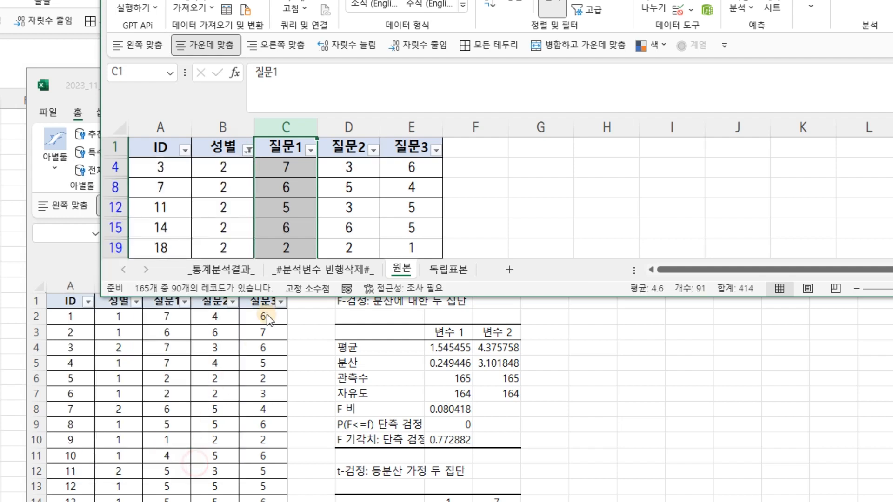
Copy the filtered 질문1 column into column B of the 독립표본 sheet
left_click(297, 126)
key("ctrl+c")
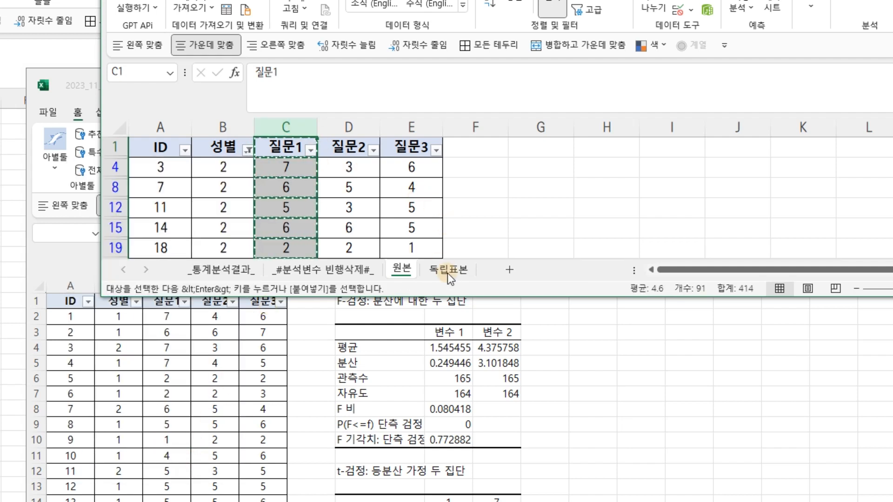
left_click(448, 269)
left_click(209, 141)
key("ctrl+v")
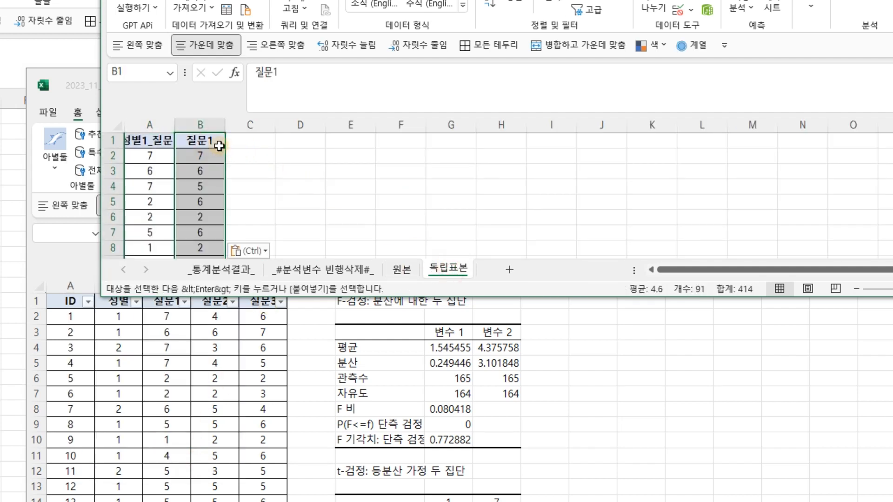
Rename the column B header to 성별2_질문1 and autofit the widths of columns A and B
double_click(219, 142)
key("Home")
type("성별")
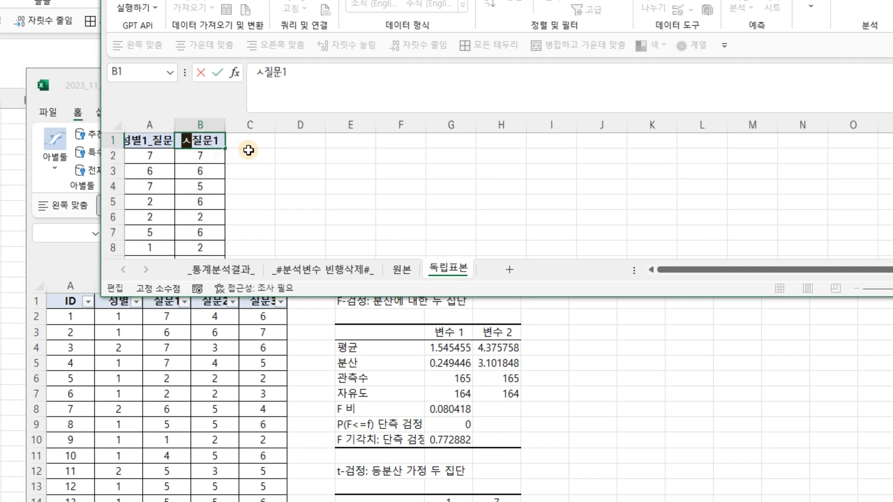
type("2_")
key("Return")
left_click_drag(150, 124, 225, 123)
double_click(227, 124)
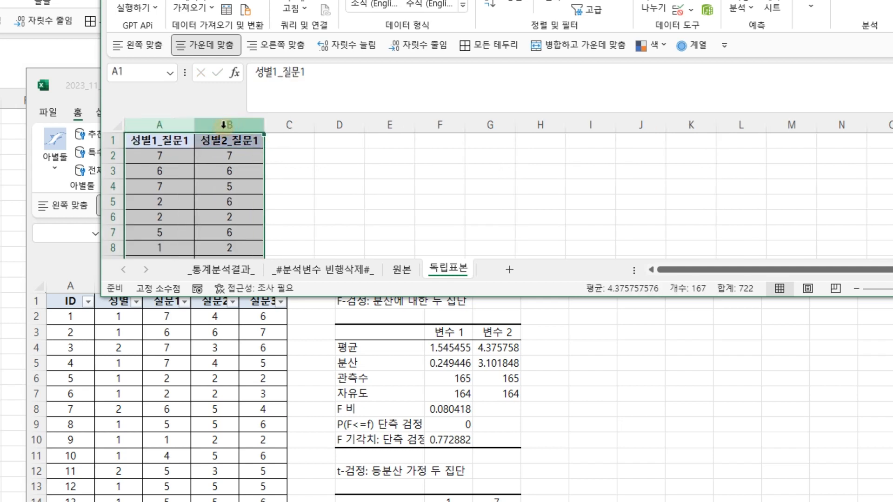
left_click(400, 270)
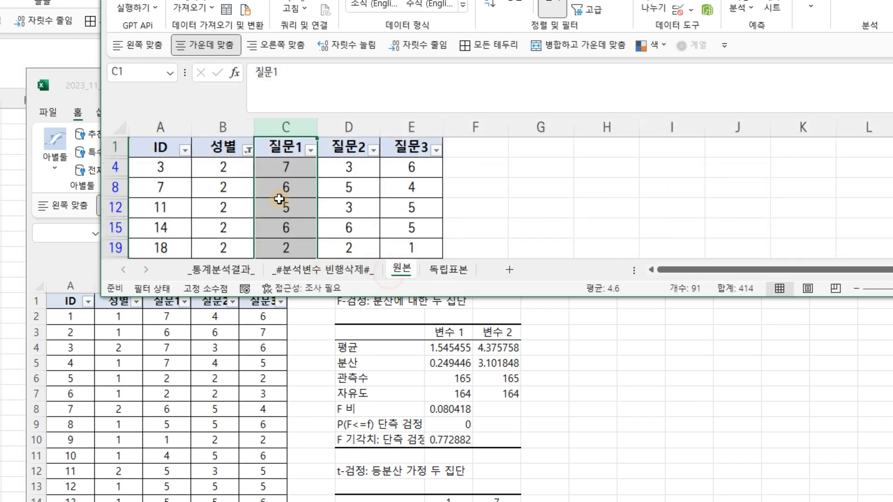
left_click(448, 269)
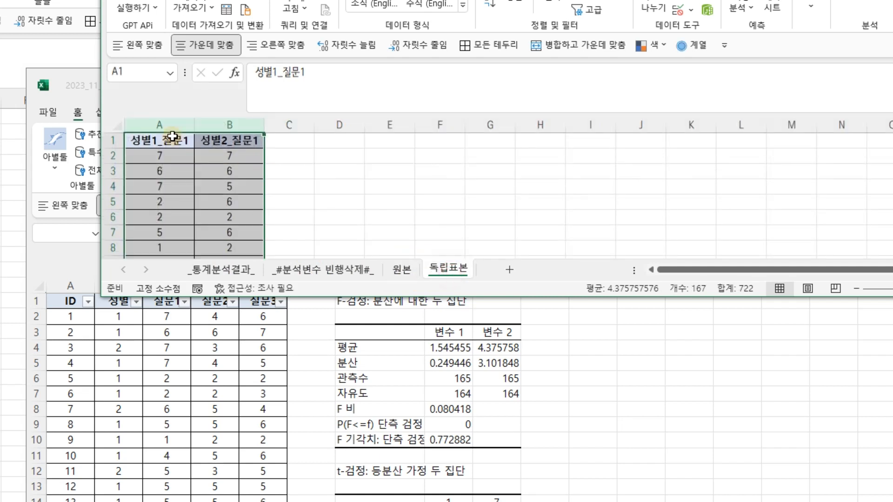
left_click(293, 127)
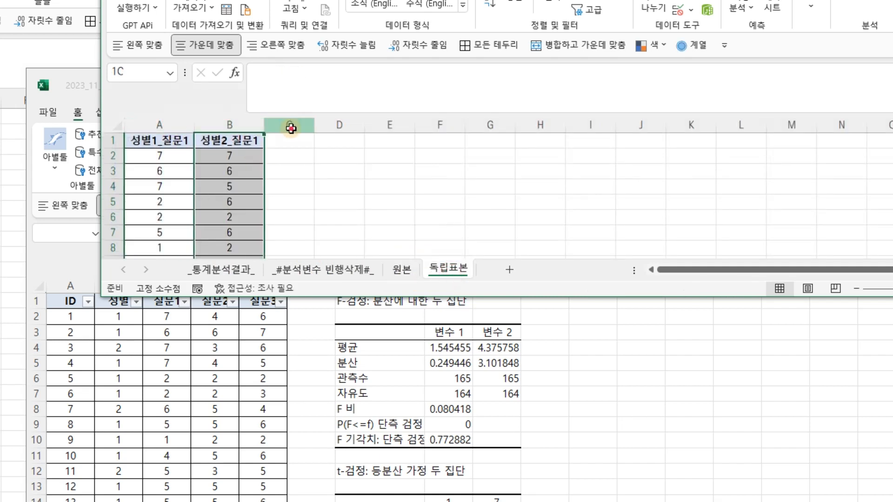
left_click(386, 125)
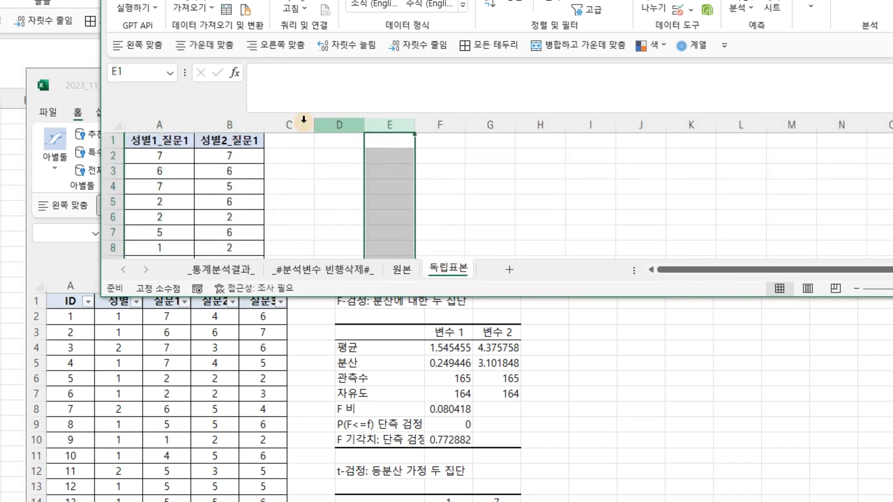
Open the Data Analysis tool and choose F-검정: 분산에 대한 두 집단
left_click_drag(744, 0, 662, 35)
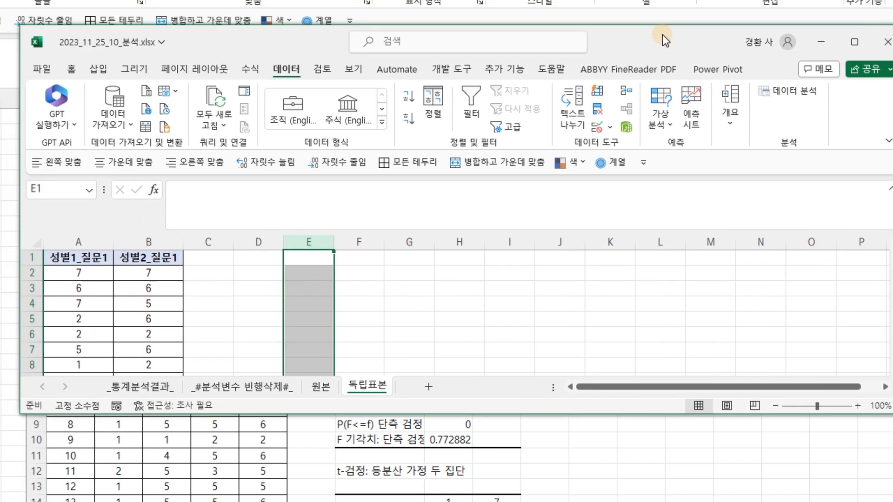
left_click(499, 72)
left_click(286, 69)
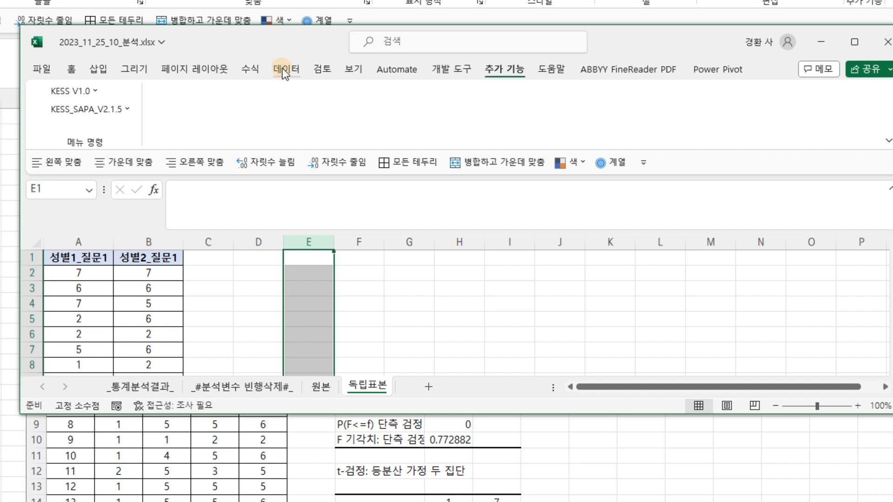
left_click(792, 92)
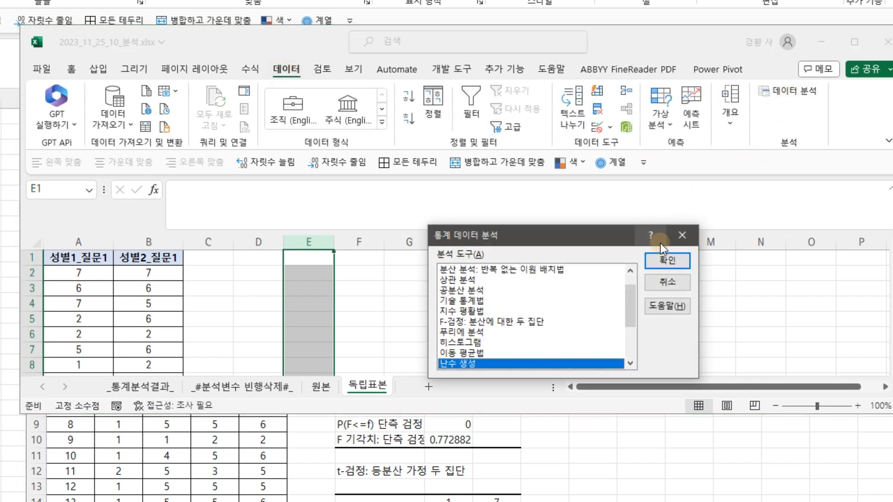
scroll(607, 271, "down", 3)
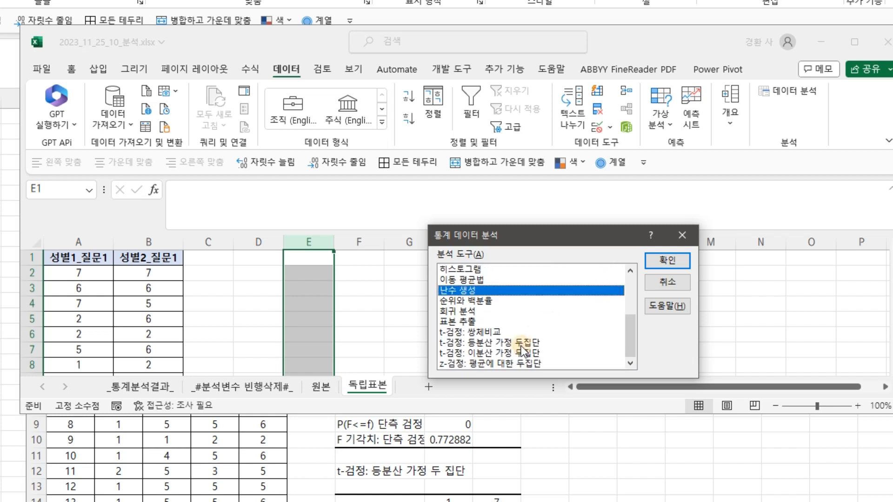
left_click(517, 344)
left_click(515, 353)
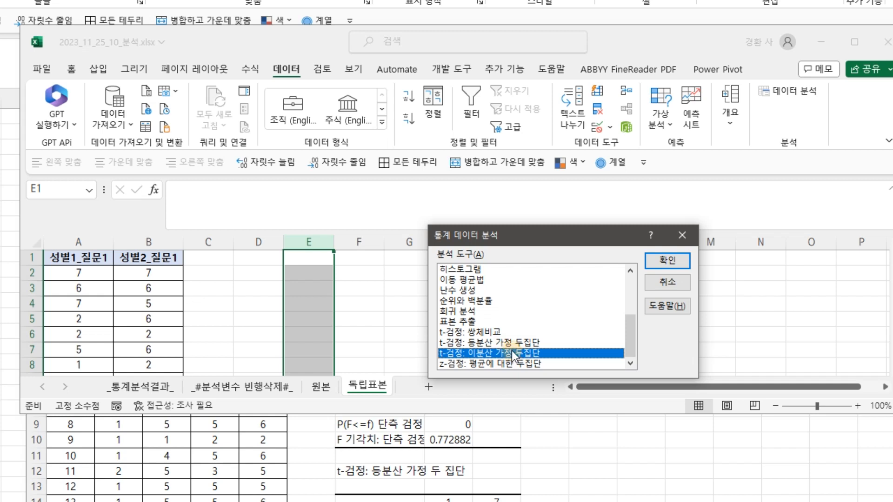
scroll(514, 354, "up", 3)
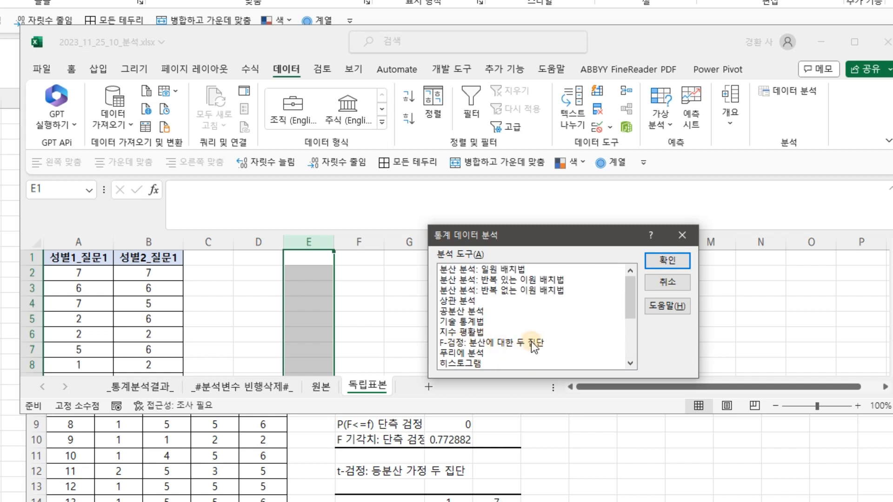
left_click(523, 342)
left_click(672, 261)
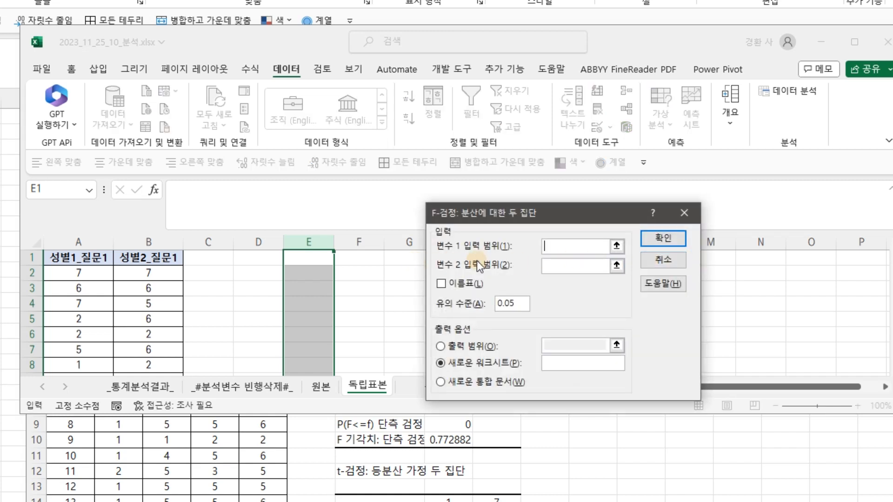
Run the F-test with variable 1 range $A:$A, variable 2 range $B:$B, labels on, output to a new worksheet
left_click(616, 247)
left_click(75, 241)
left_click(692, 232)
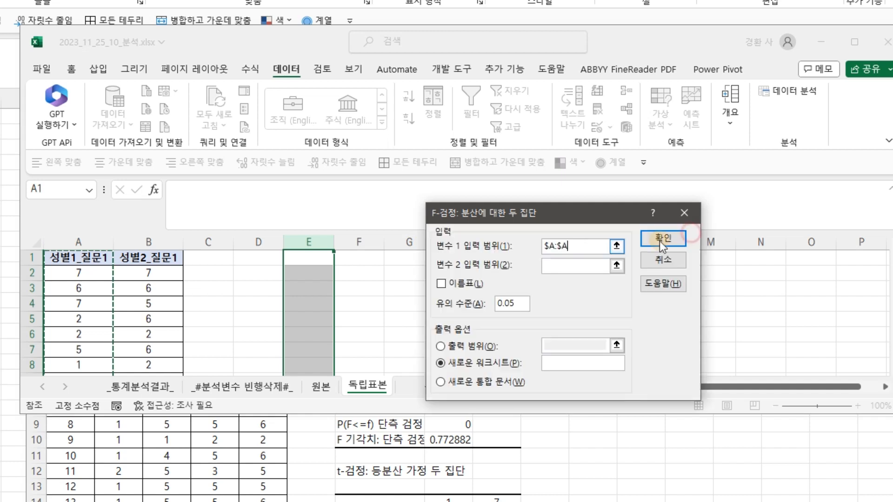
left_click(620, 266)
left_click(156, 243)
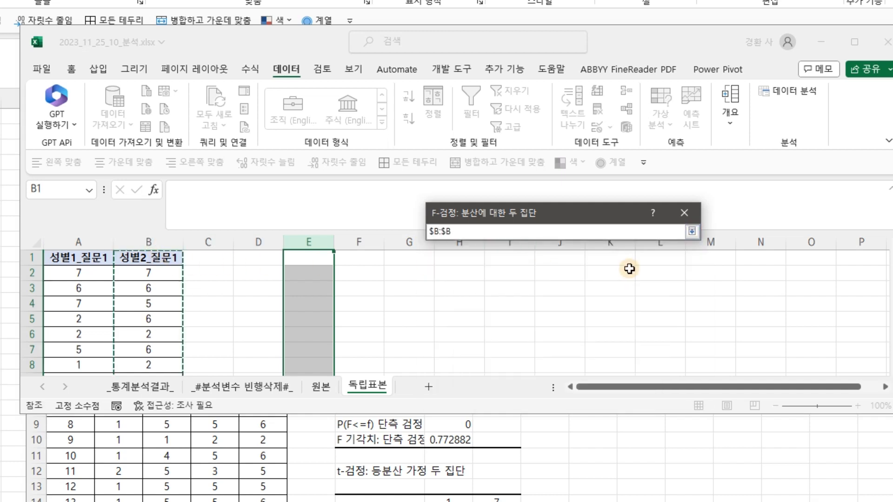
left_click(692, 231)
left_click(440, 283)
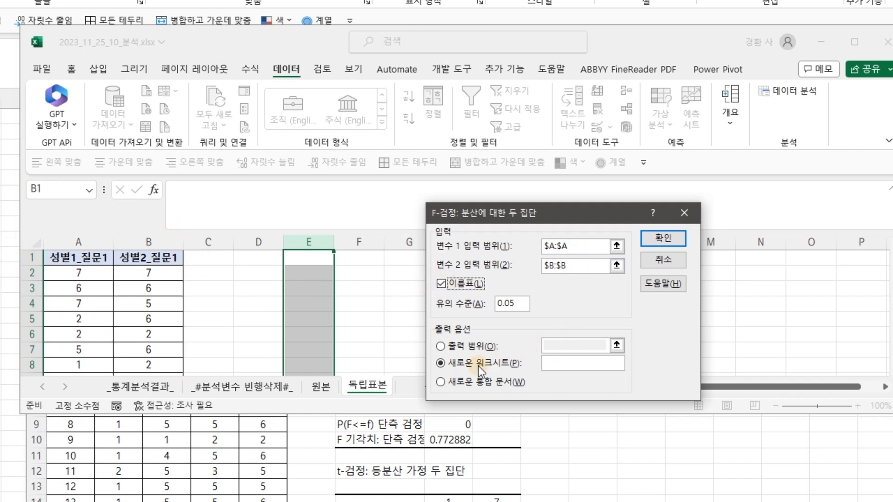
left_click(671, 242)
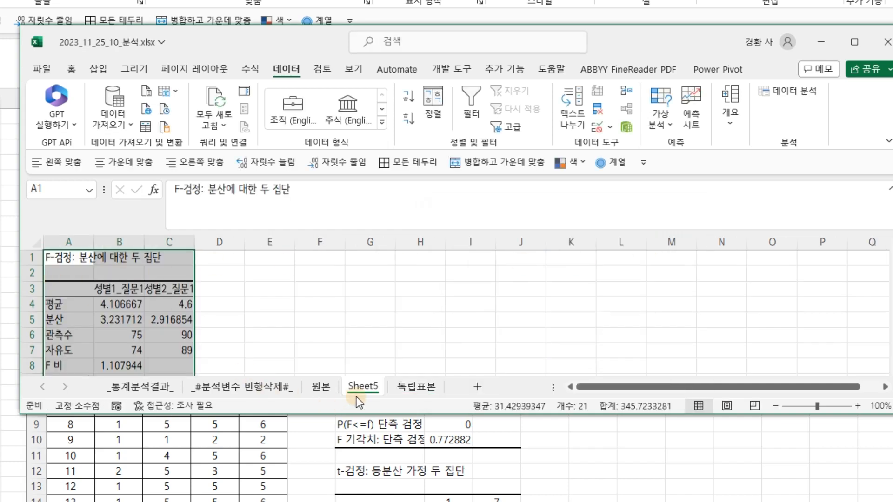
Rename the new F-test output sheet to F검정1
double_click(372, 386)
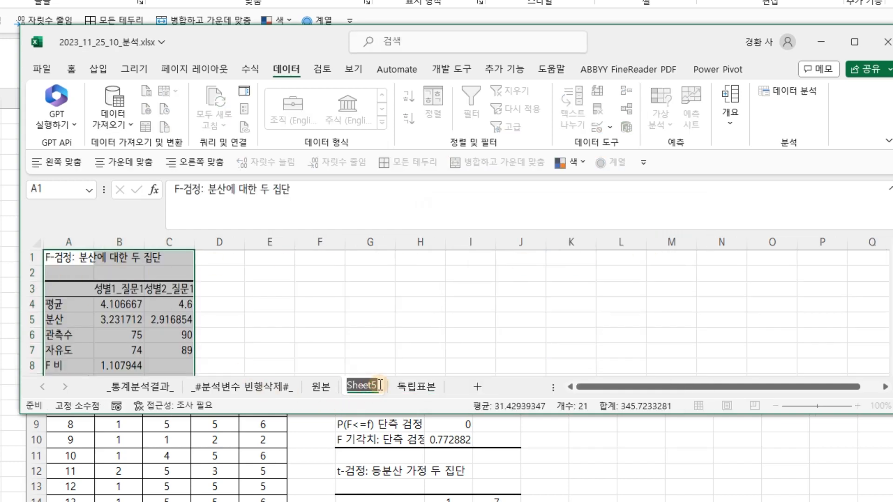
type("F")
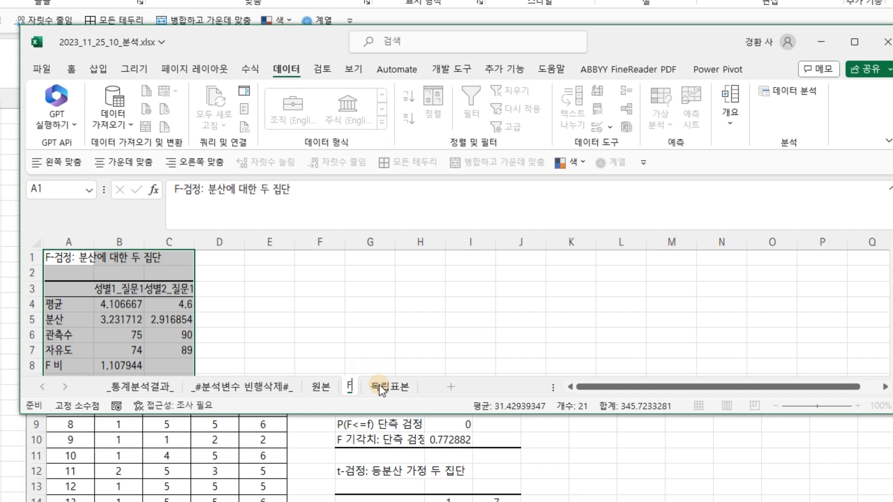
type("검정1")
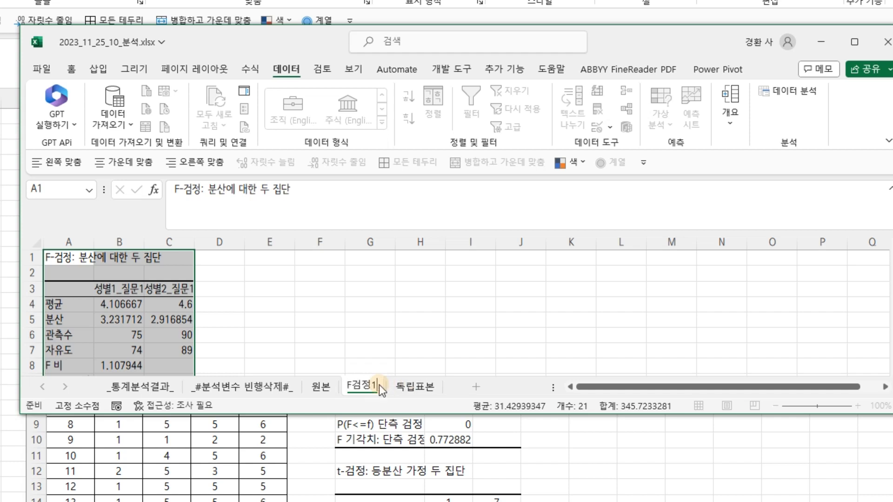
key("Return")
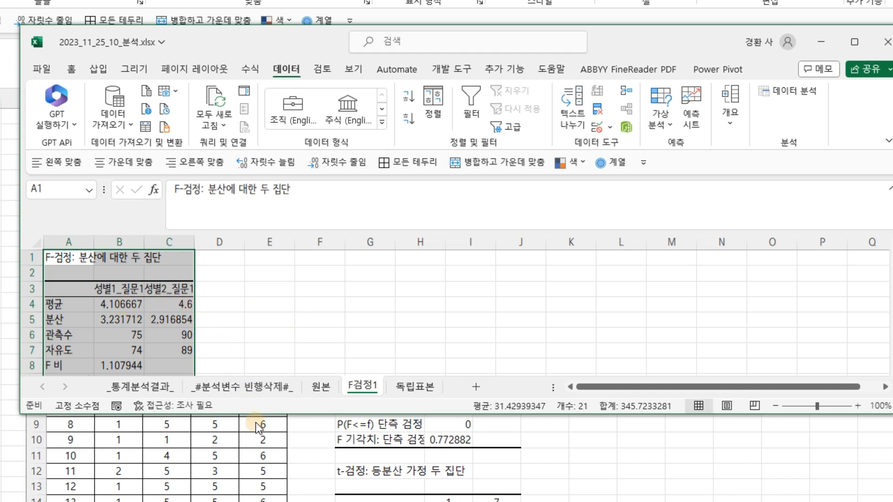
Arrange the F검정1 results window beside the KESS 통계분석결과 sheet to compare the variance test results
left_click_drag(261, 412, 261, 501)
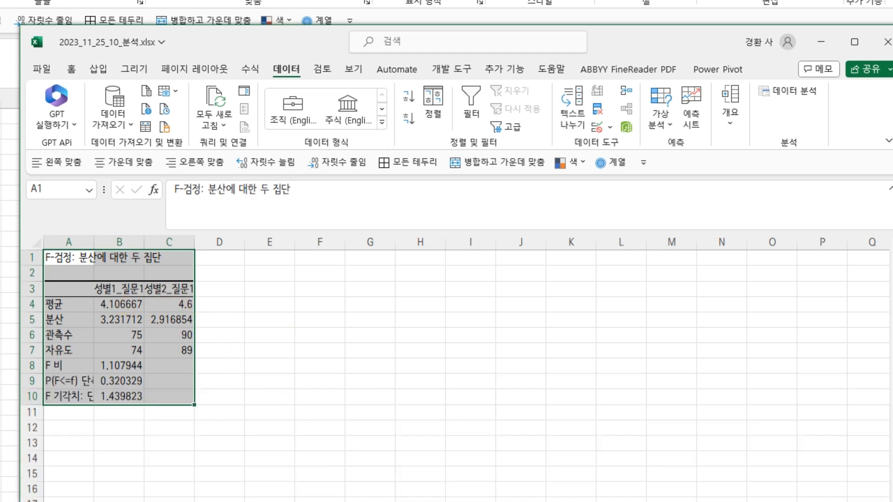
left_click(224, 501)
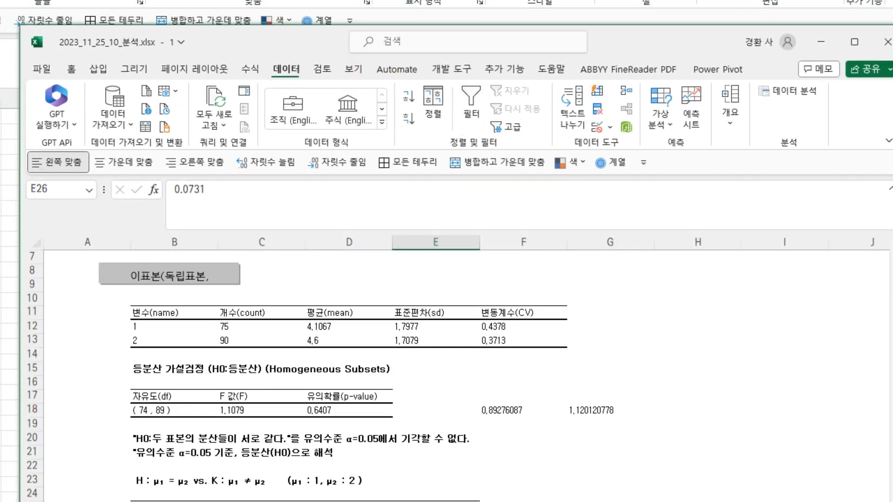
left_click_drag(458, 31, 892, 0)
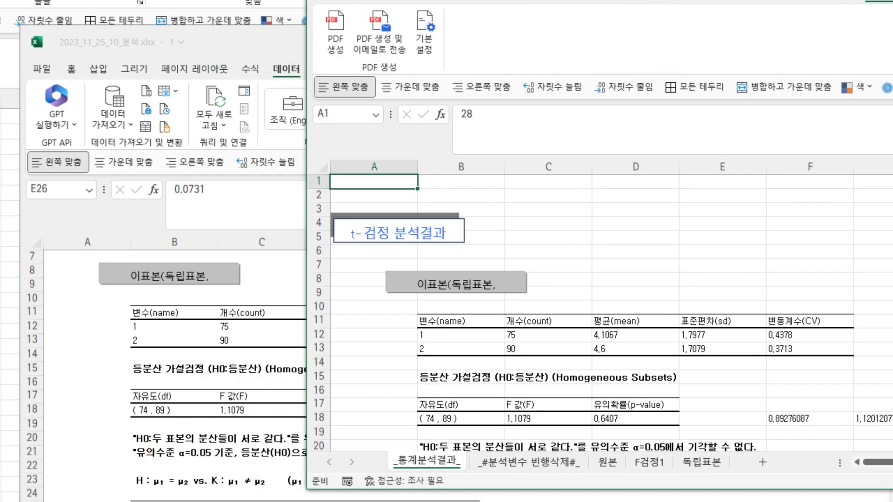
key("alt+Tab")
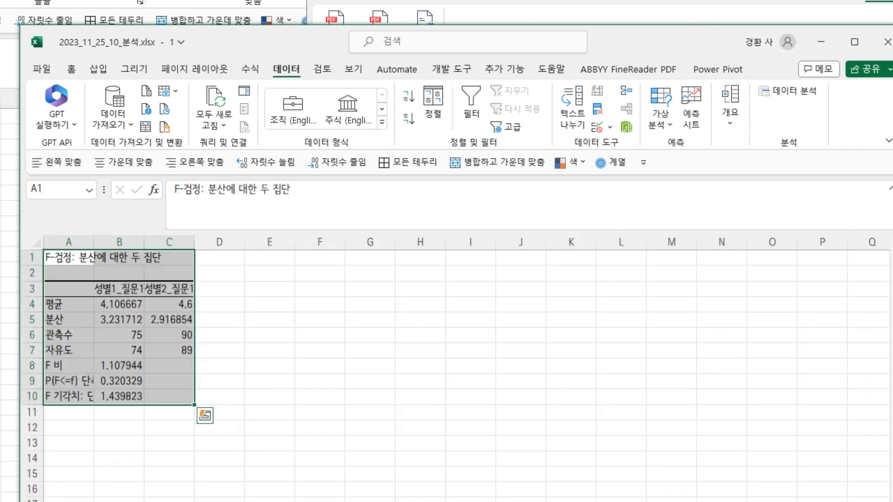
left_click_drag(892, 279, 256, 280)
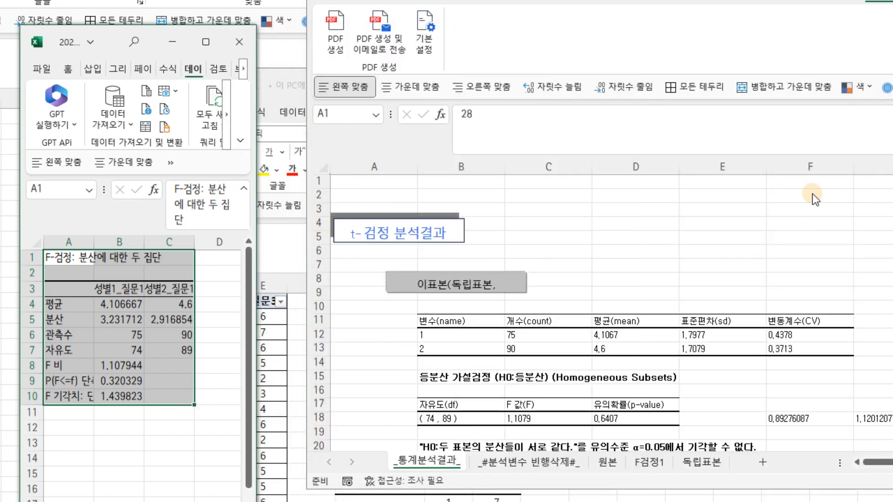
left_click_drag(791, 0, 721, 0)
left_click(128, 332)
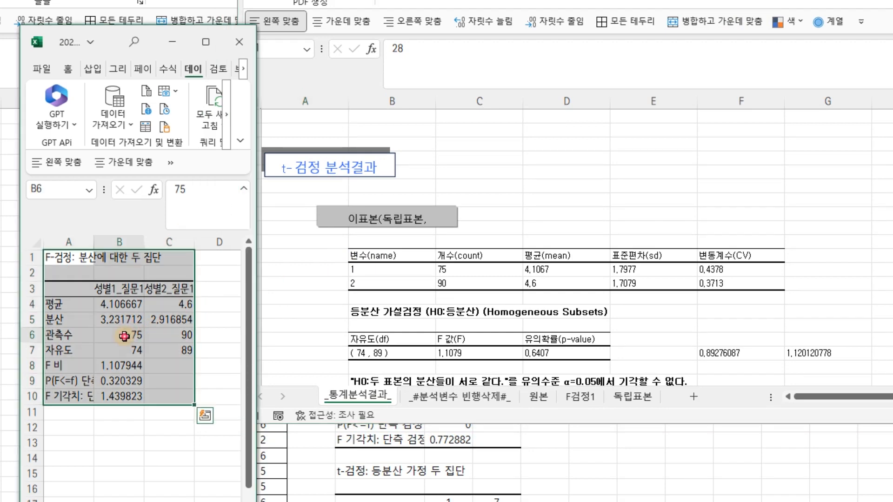
Compare the F-test output cells in F검정1 with the KESS equality-of-variance results, checking counts, means, F ratio and p-value
left_click(185, 334)
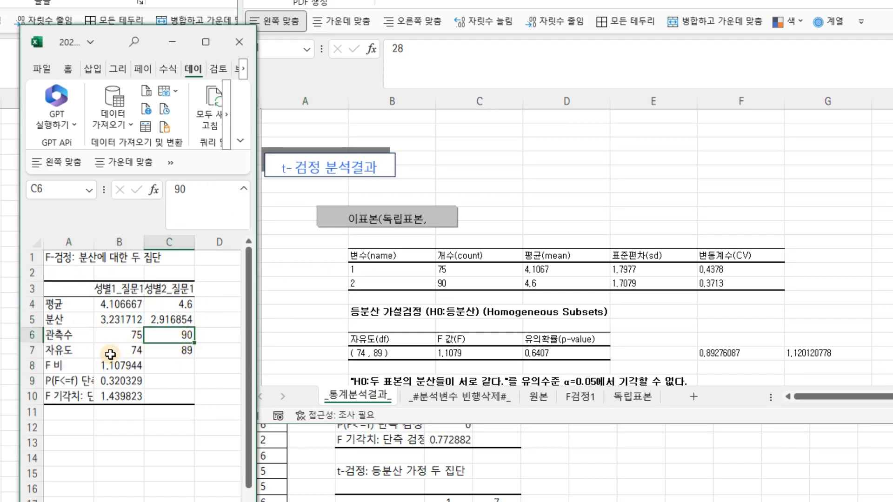
left_click(115, 353)
left_click(191, 353)
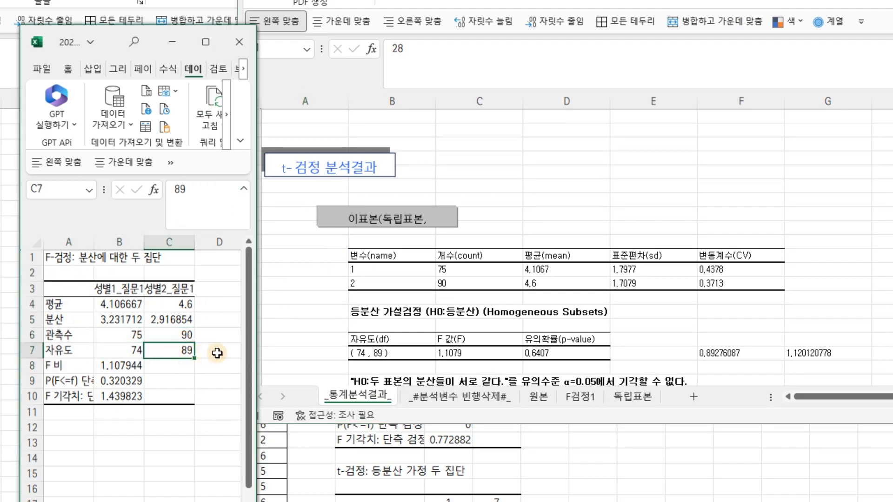
left_click(118, 305)
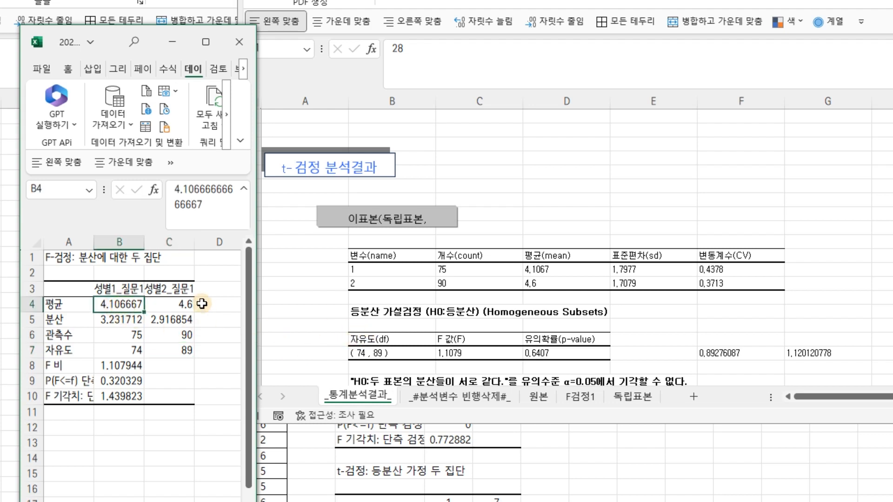
left_click(573, 284)
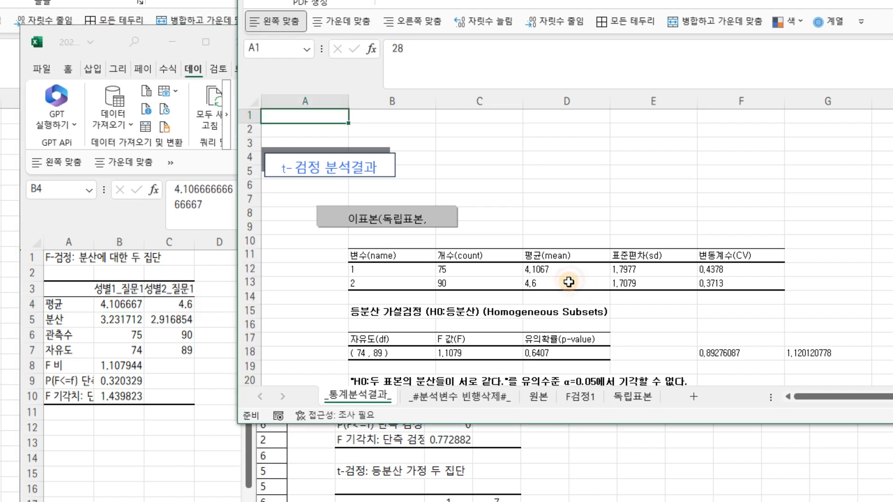
left_click(654, 270)
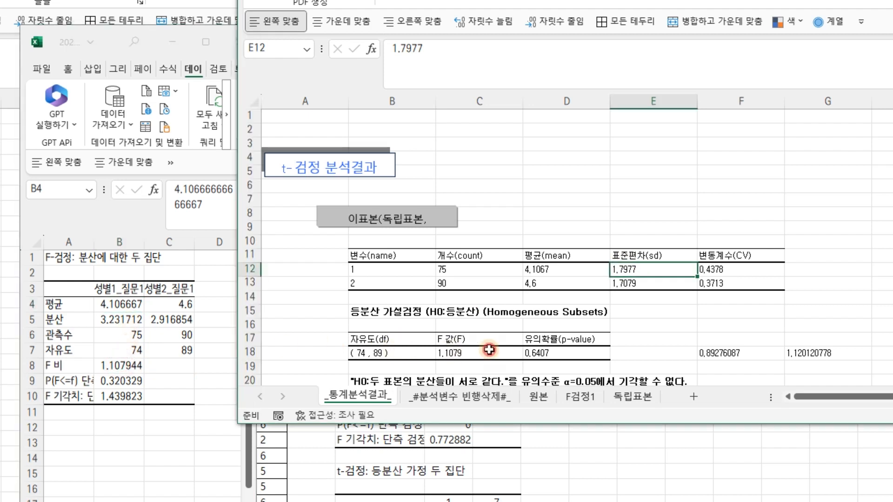
left_click(136, 383)
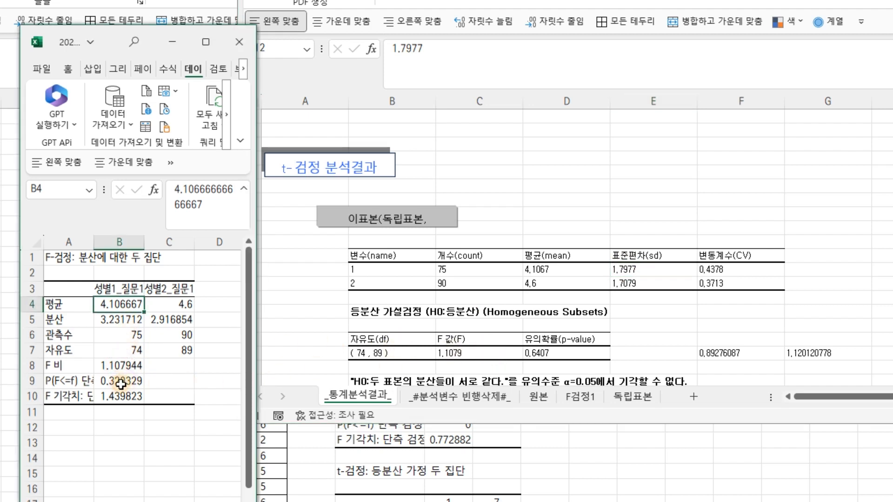
left_click(134, 381)
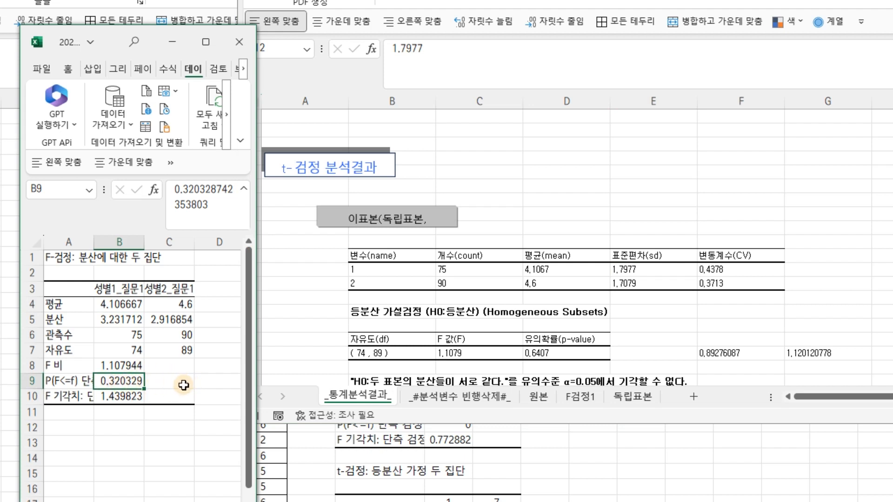
left_click(547, 355)
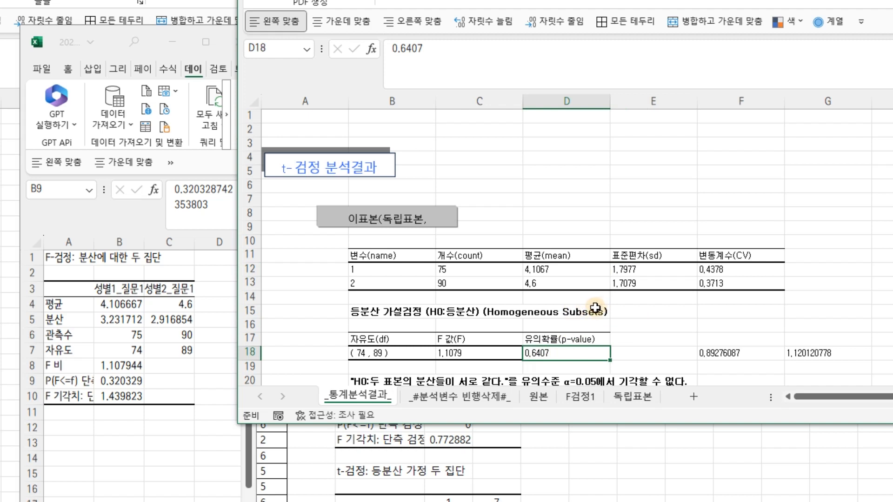
left_click(123, 406)
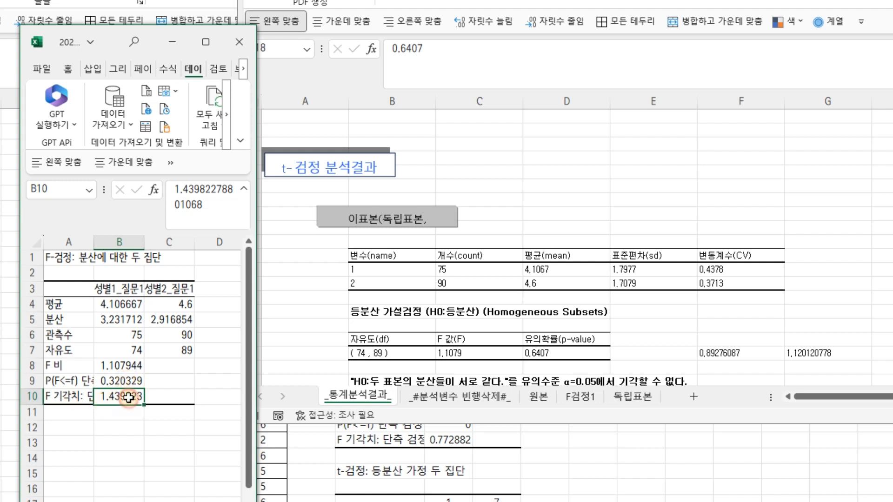
left_click(127, 365)
left_click(116, 395)
Widen column A of the F검정1 output so the full row labels show, and scroll the KESS results
left_click_drag(94, 242, 153, 243)
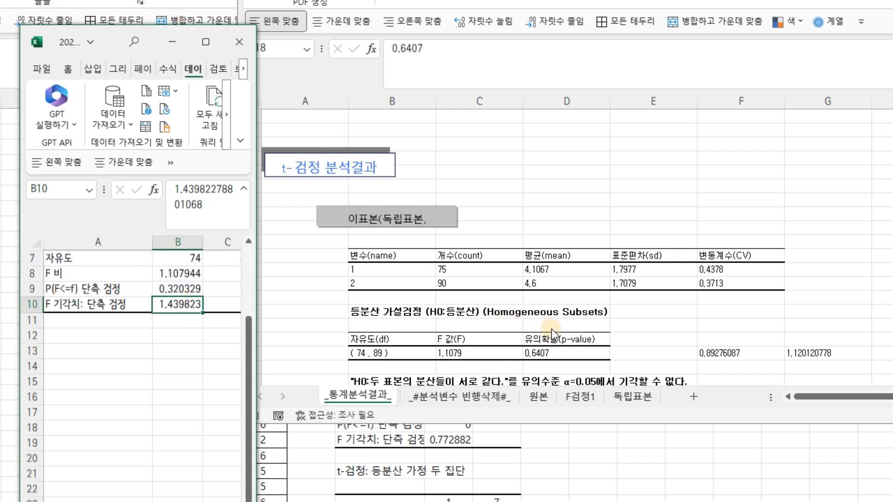
left_click(701, 347)
scroll(701, 347, "down", 2)
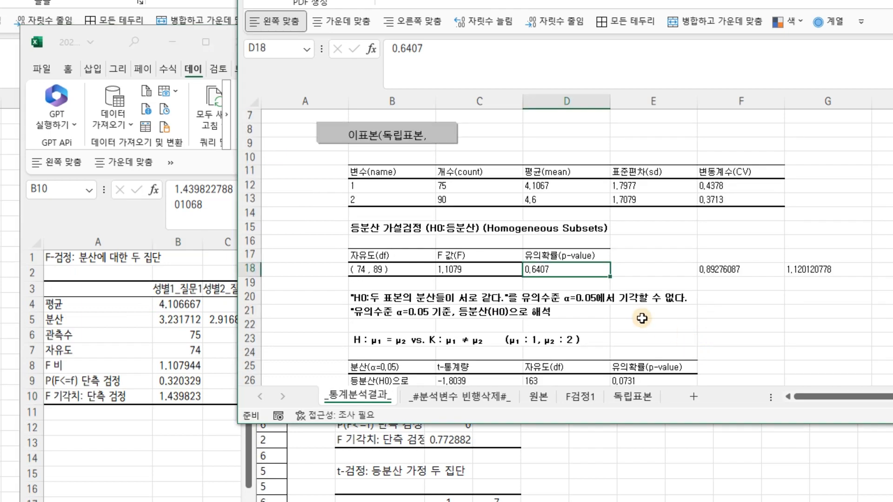
Enlarge the analysis workbook window to fill the screen showing the F검정1 sheet
left_click(199, 55)
left_click(205, 42)
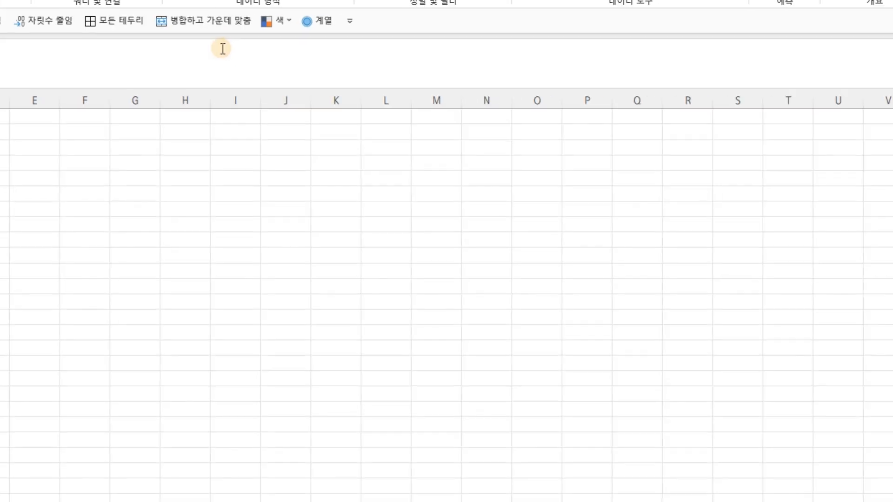
left_click_drag(716, 0, 355, 85)
left_click(417, 82)
double_click(356, 0)
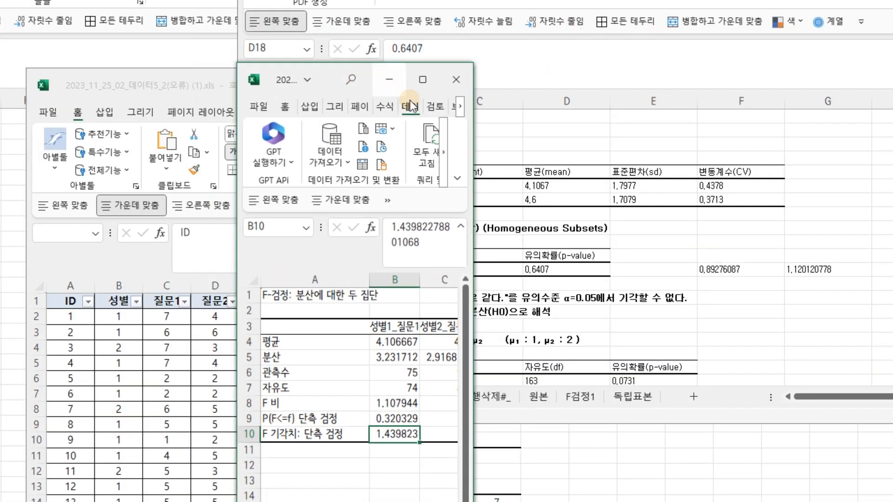
left_click_drag(474, 239, 892, 239)
left_click_drag(805, 77, 602, 9)
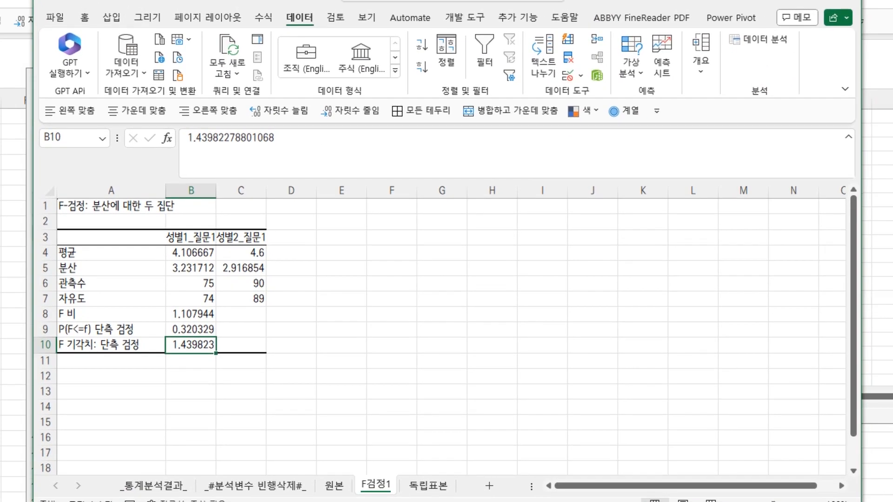
Switch to the 독립표본 sheet, open Data Analysis and choose t-검정: 등분산 가정 두 집단
left_click(441, 485)
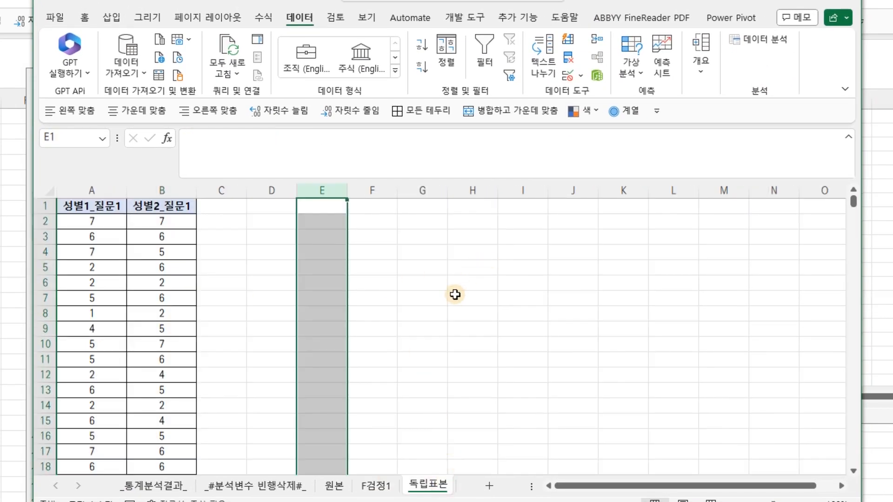
left_click_drag(557, 0, 557, 122)
left_click_drag(599, 97, 593, 102)
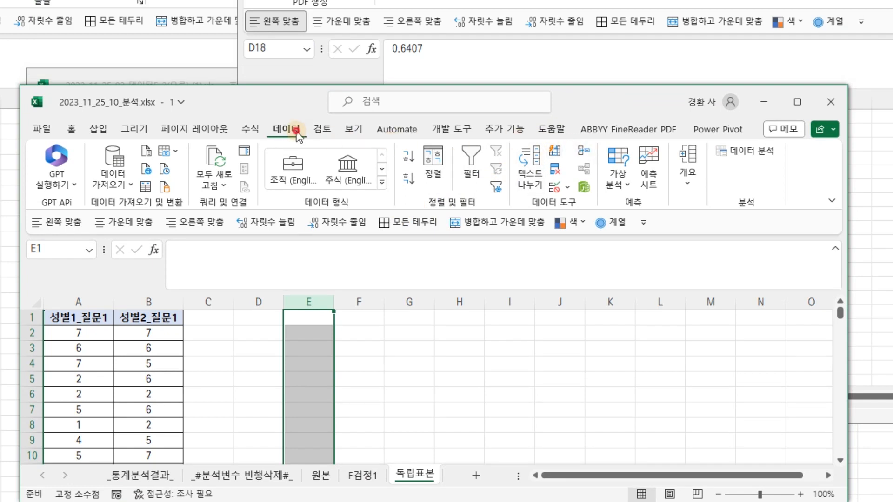
left_click(748, 151)
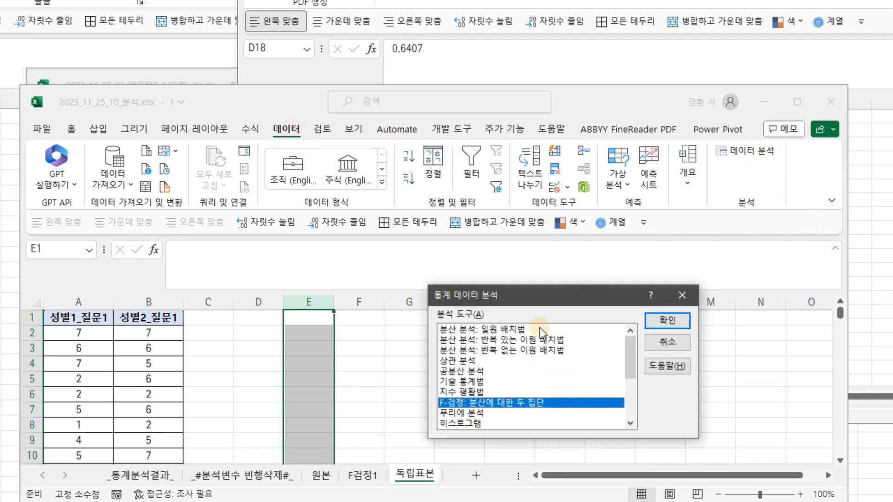
scroll(537, 334, "down", 3)
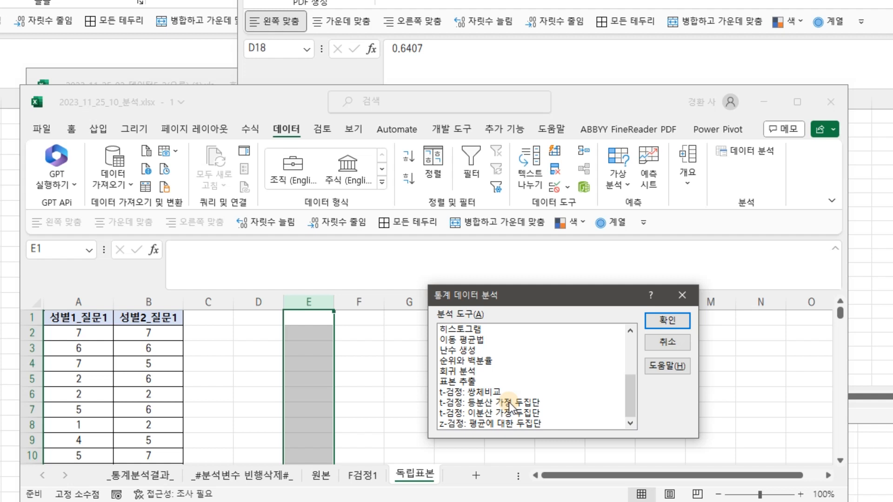
left_click(511, 404)
left_click(679, 321)
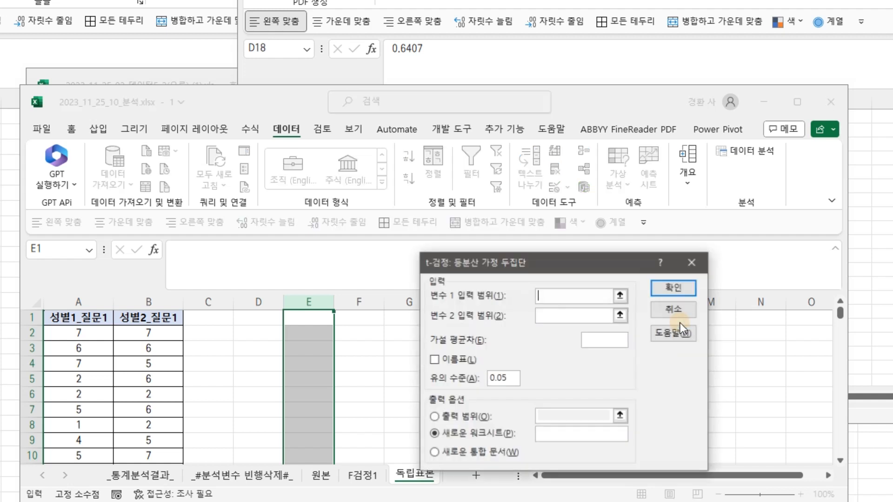
Run the t-test with variable 1 range $A:$A, variable 2 range $B:$B, labels on, output to a new worksheet
left_click(620, 296)
left_click(77, 302)
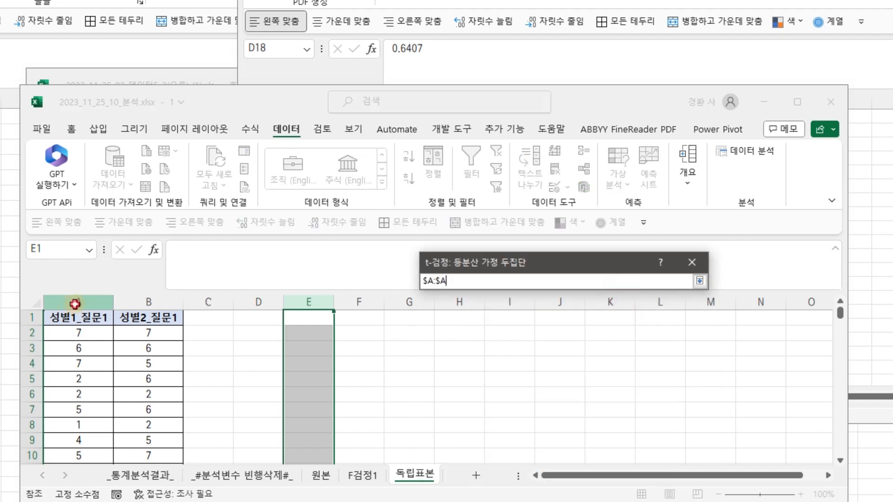
left_click(700, 281)
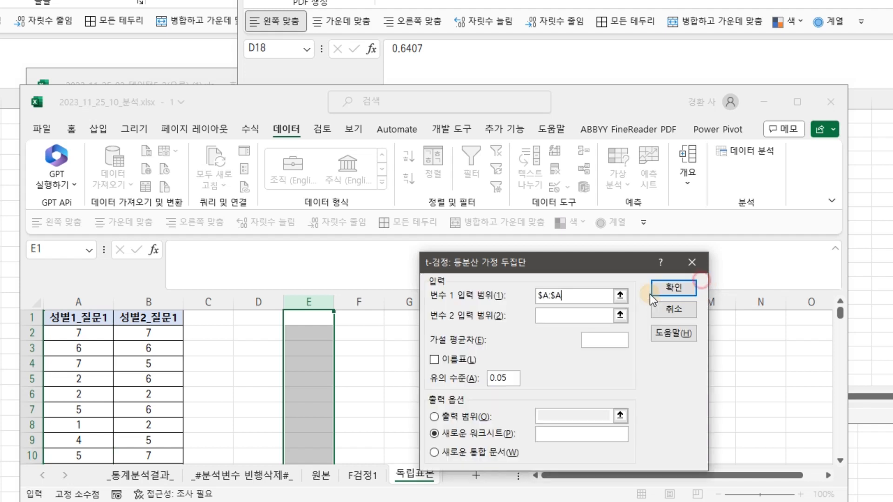
left_click(621, 313)
left_click(162, 300)
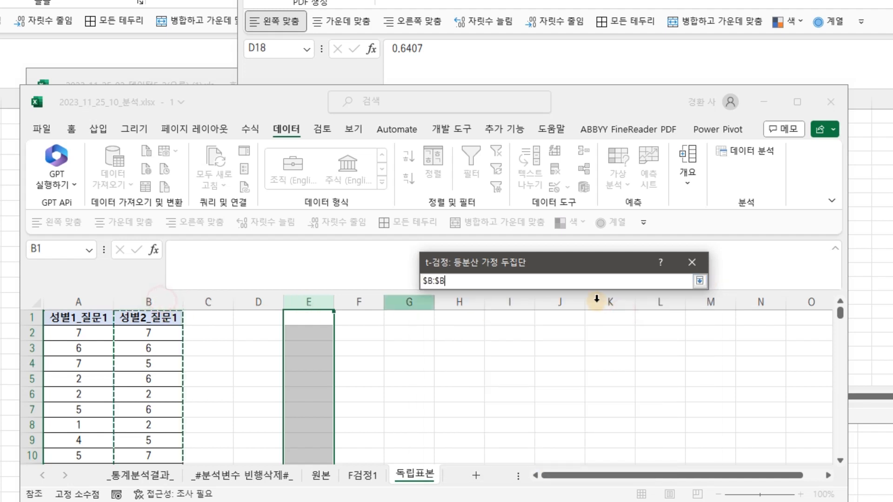
left_click(699, 281)
left_click(453, 360)
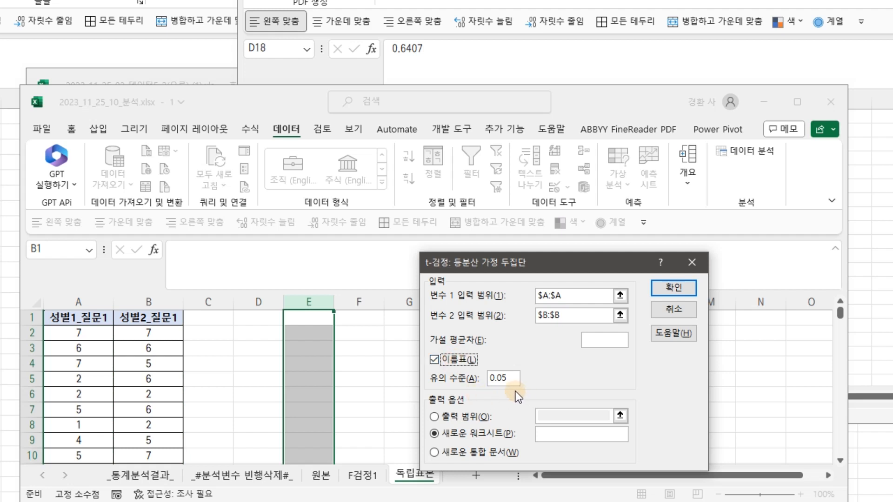
left_click(678, 289)
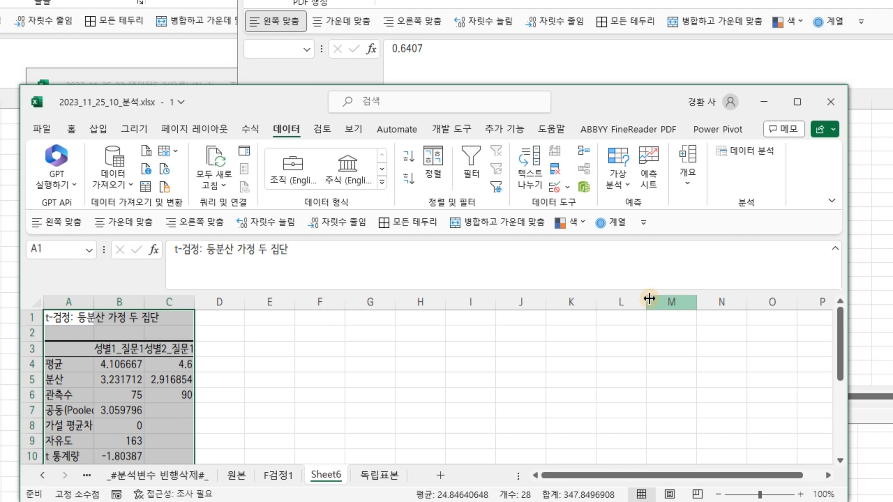
Rename the new t-test output sheet to t검정
double_click(325, 475)
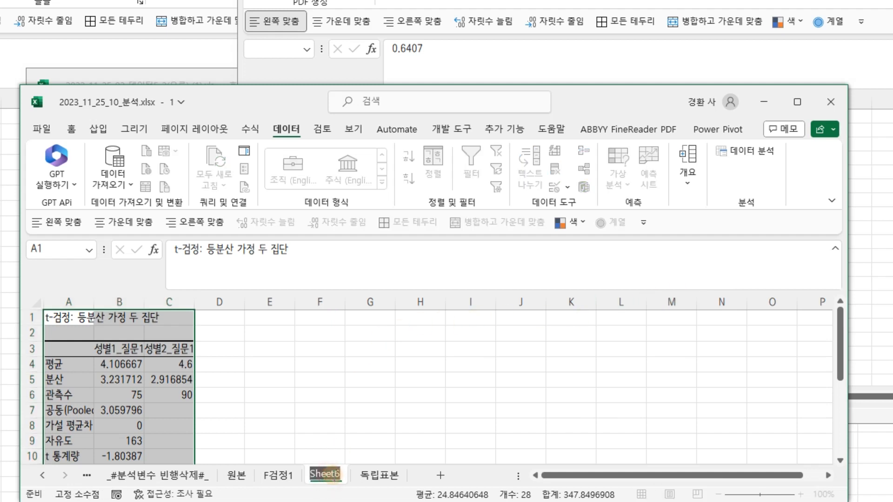
type("t")
type("검저")
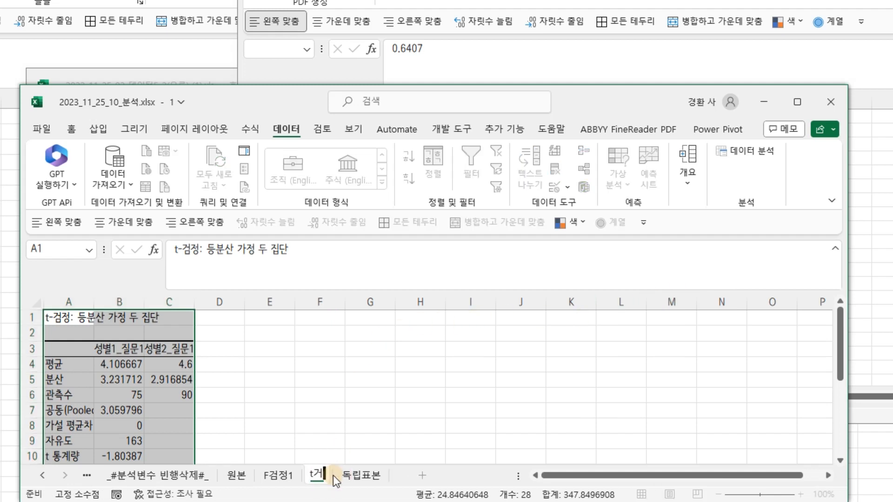
key("Return")
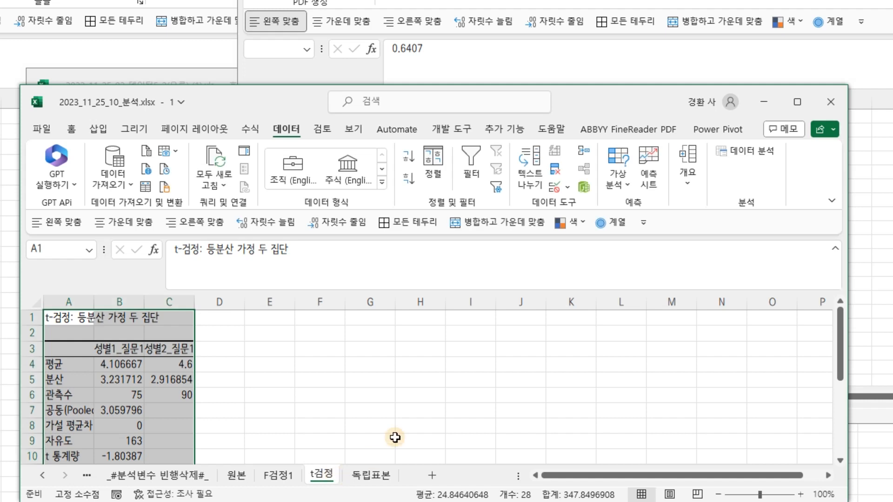
Widen column B of the t검정 sheet so the full decimal values show
scroll(222, 357, "down", 5)
scroll(201, 315, "up", 2)
left_click(114, 335)
left_click(117, 365)
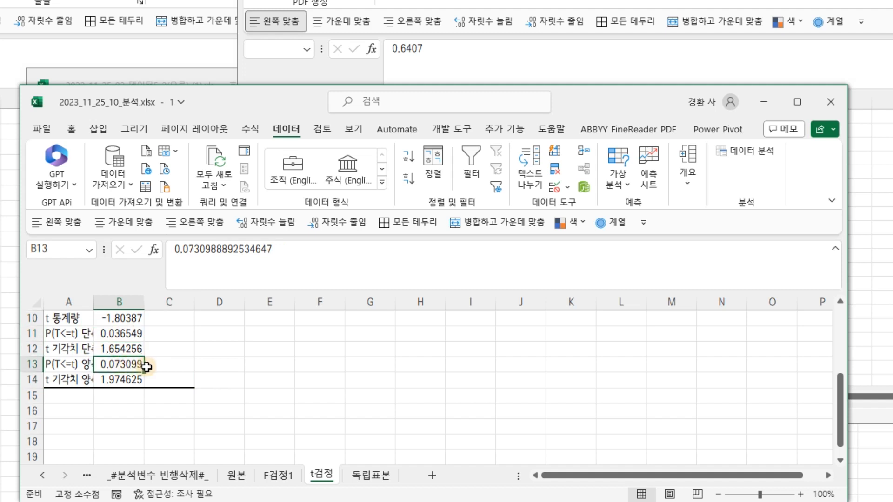
left_click_drag(95, 305, 222, 305)
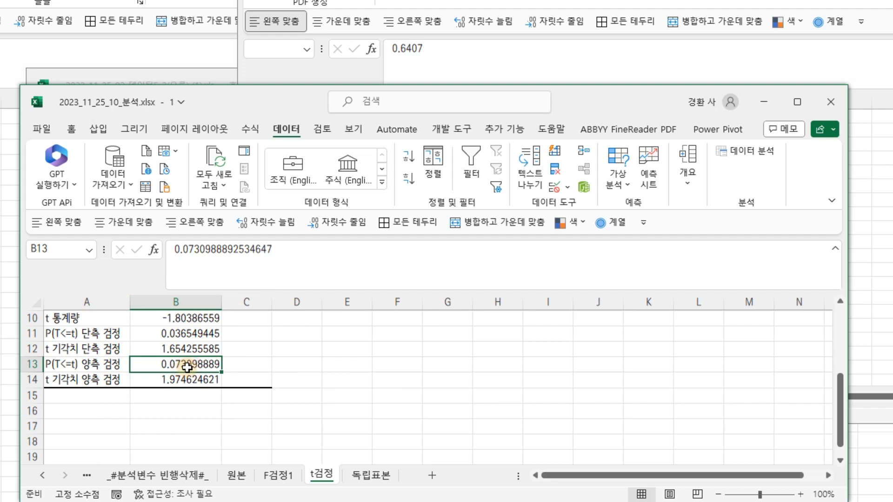
Review the t-test output's means, variances, t statistic and one- and two-tailed p-values
scroll(223, 357, "up", 3)
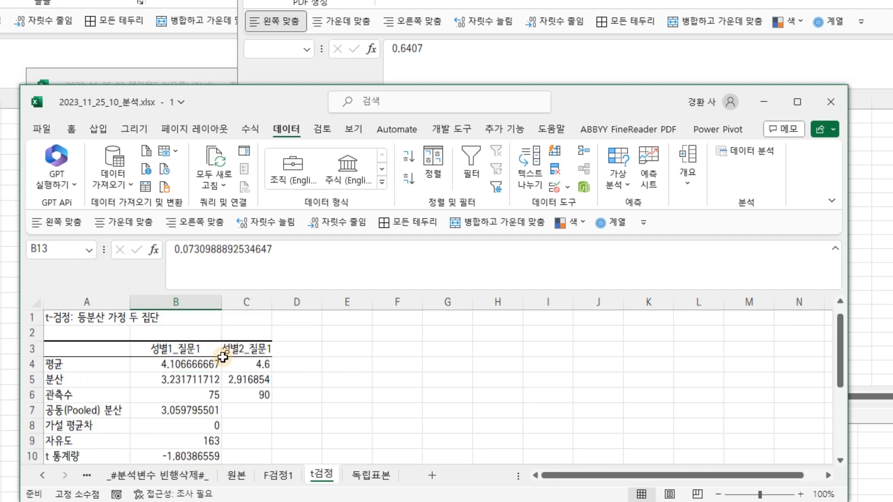
left_click(202, 365)
double_click(275, 364)
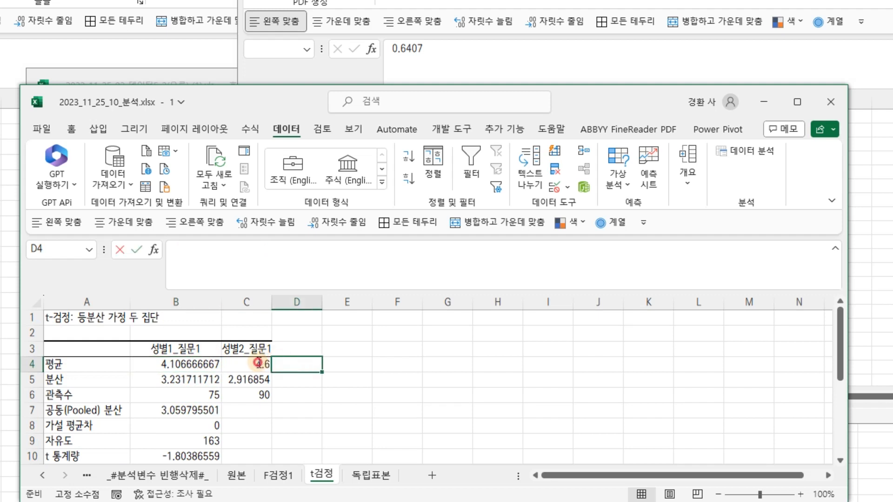
scroll(257, 363, "down", 3)
scroll(255, 362, "up", 1)
left_click(186, 333)
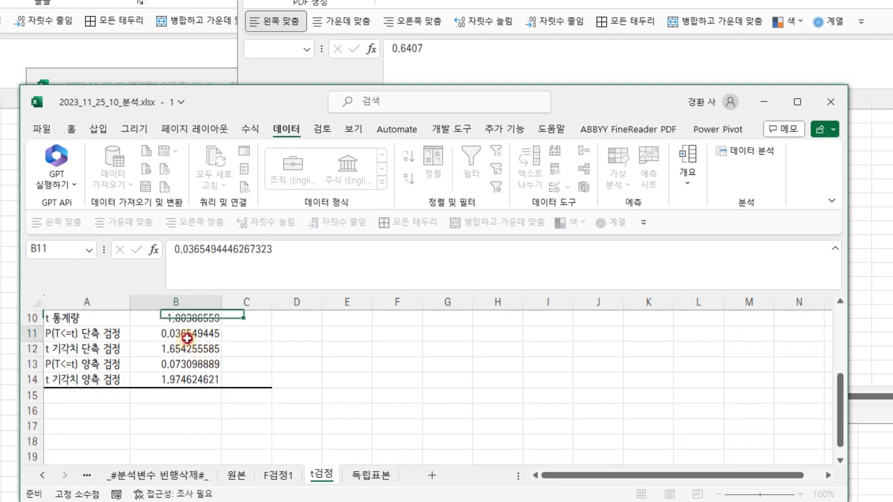
scroll(210, 347, "up", 3)
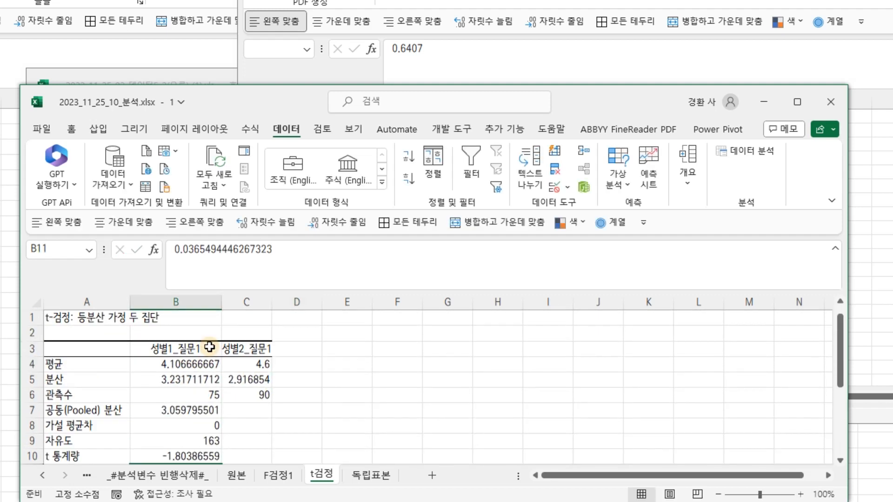
left_click(192, 365)
left_click(251, 364)
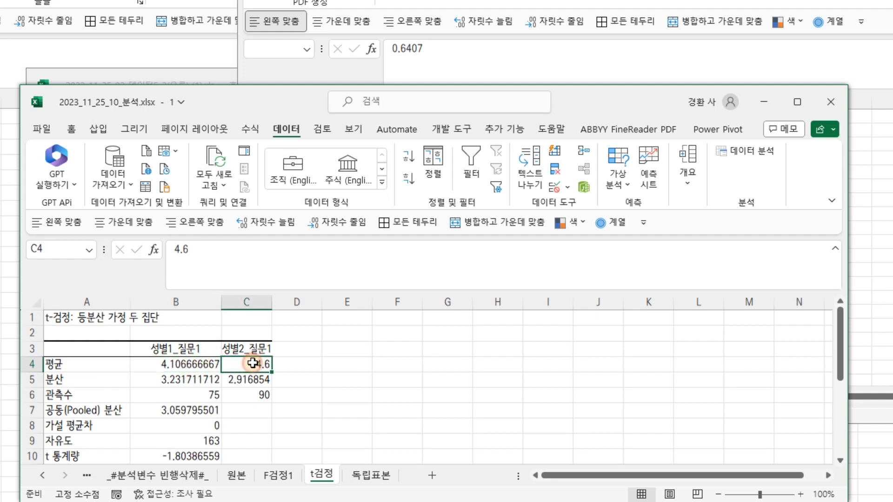
left_click(186, 347)
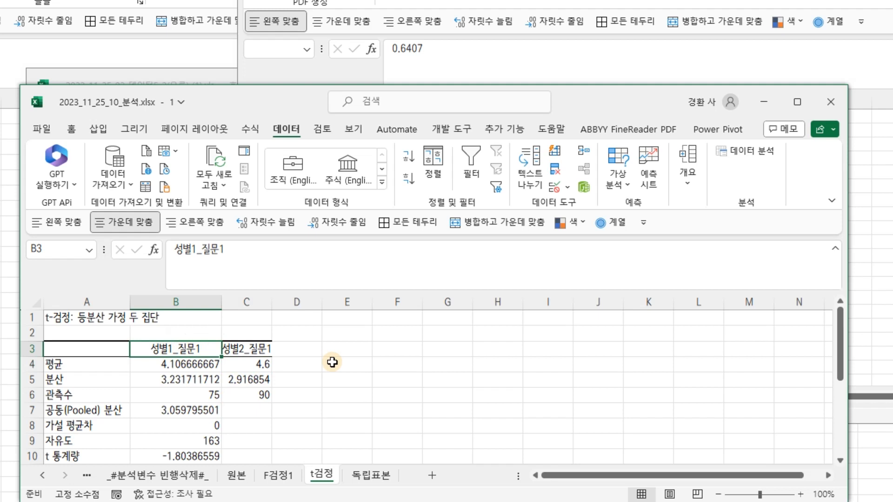
Review the t-test output's means, variances and p-values on the t검정 sheet, briefly checking the 원본 data sheet
left_click(237, 477)
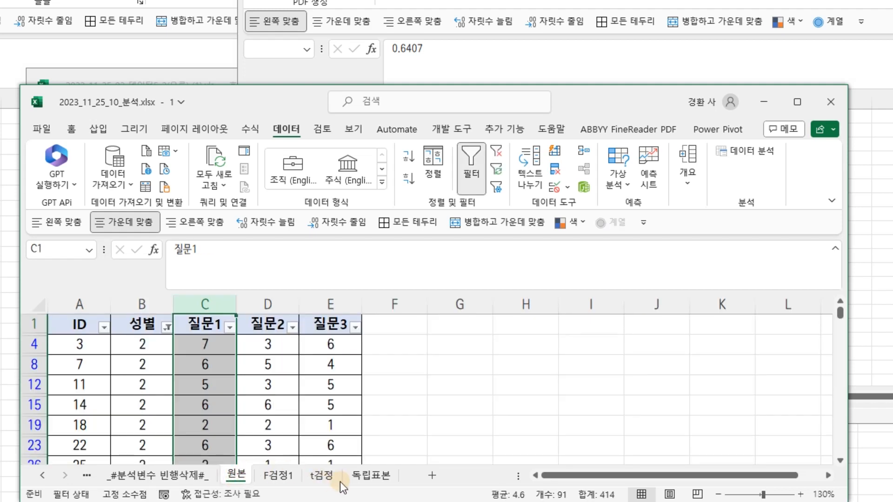
left_click(325, 475)
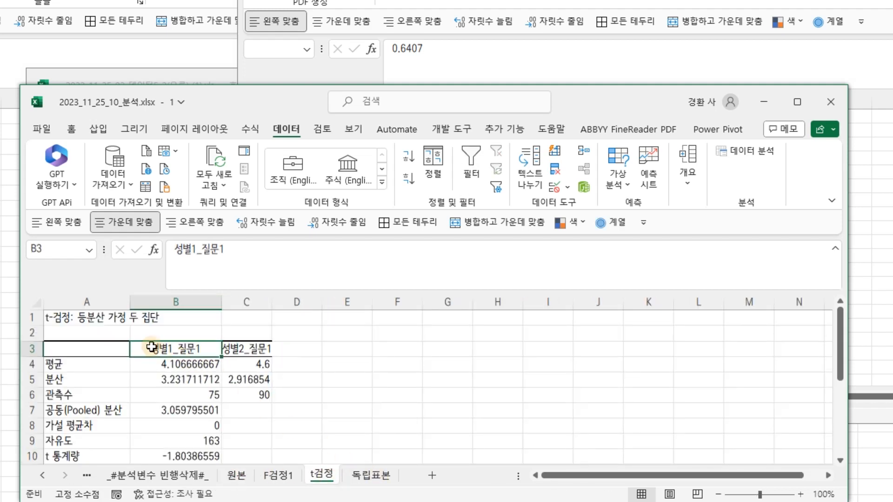
left_click(235, 349)
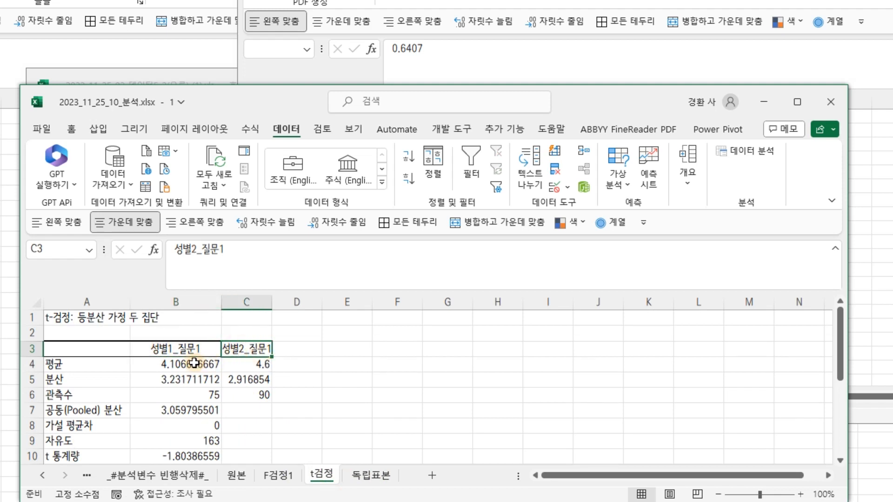
left_click(190, 349)
left_click(241, 349)
left_click(182, 349)
left_click(236, 348)
left_click(201, 364)
scroll(200, 365, "down", 2)
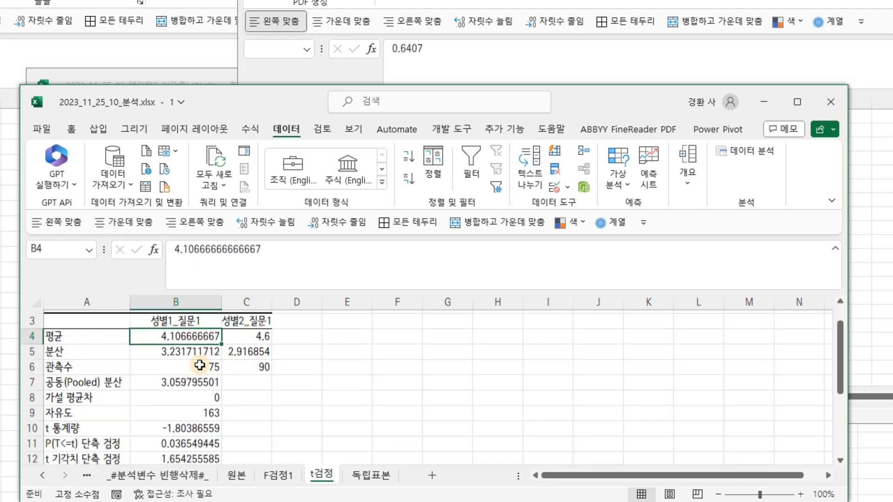
left_click(187, 379)
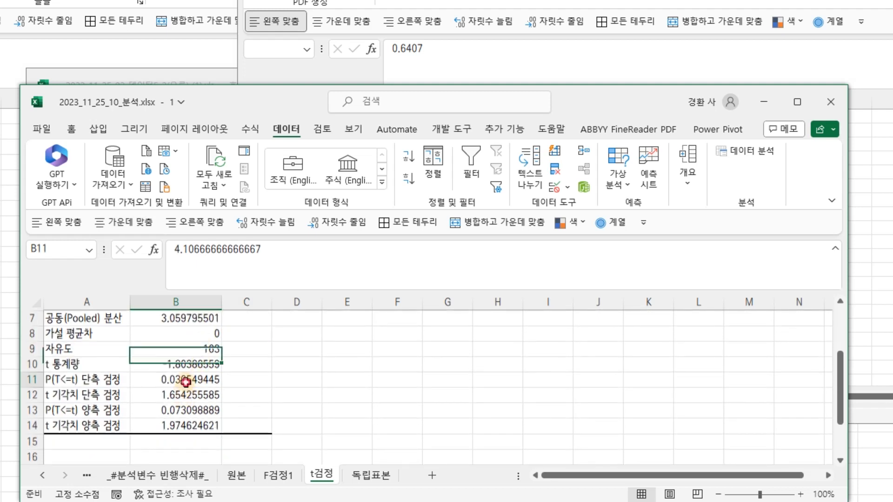
scroll(209, 388, "up", 2)
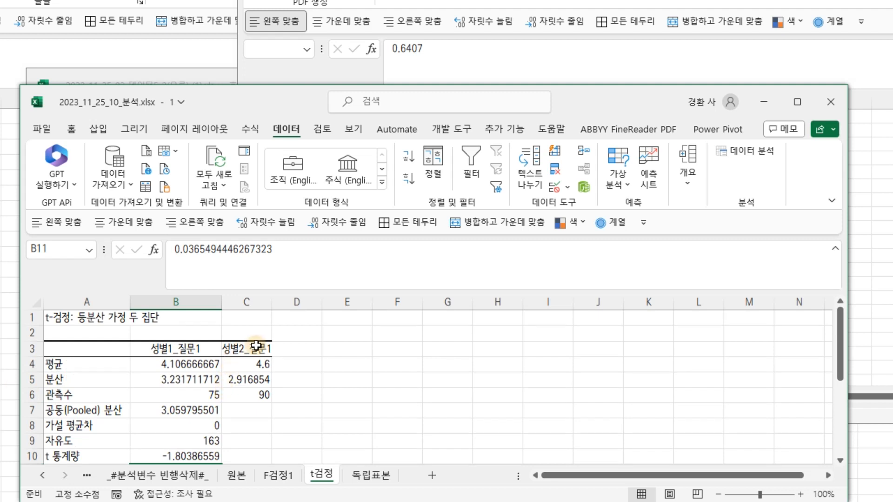
left_click(255, 346)
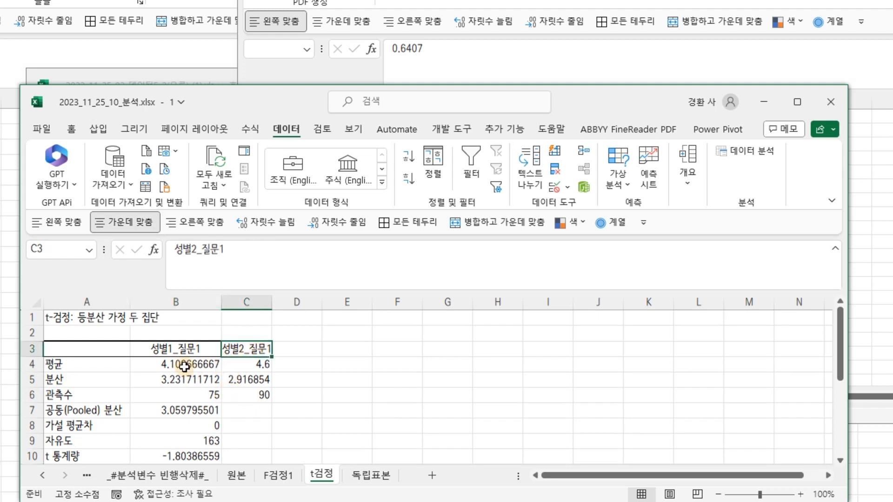
left_click(176, 349)
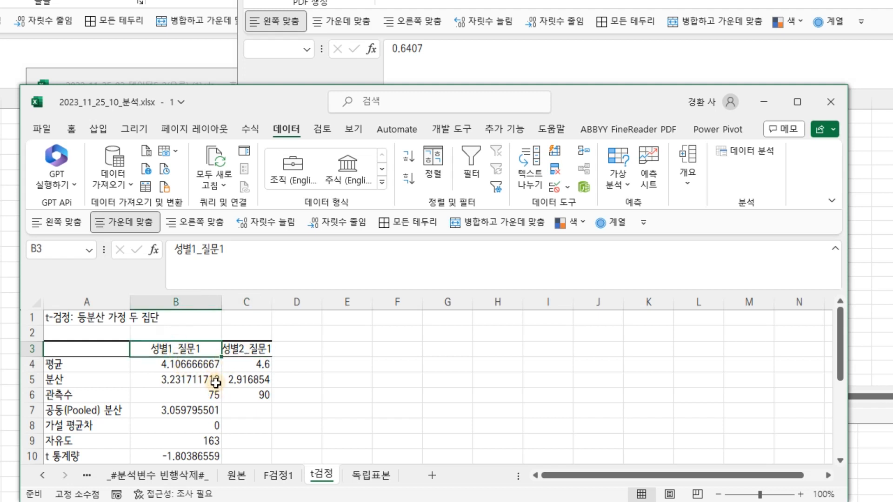
scroll(310, 400, "down", 2)
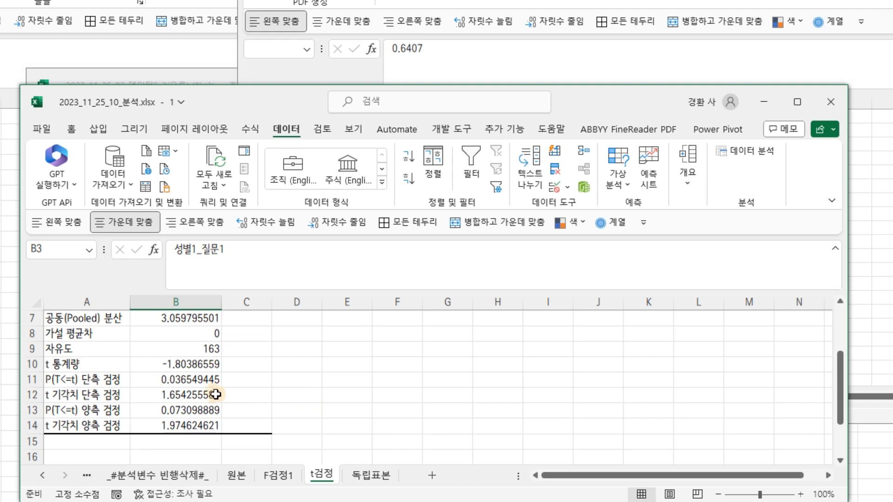
left_click(197, 382)
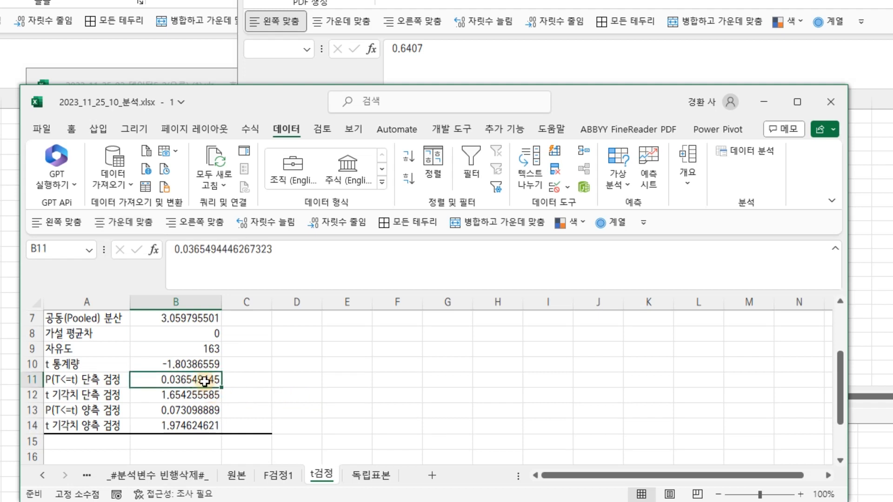
scroll(204, 381, "up", 2)
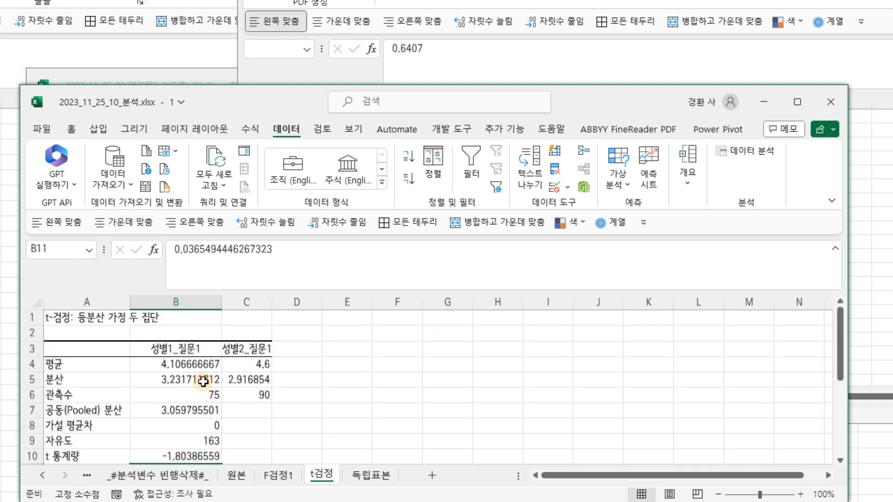
Widen column C of the t검정 sheet so the second group's variance shows in full
left_click_drag(272, 302, 317, 303)
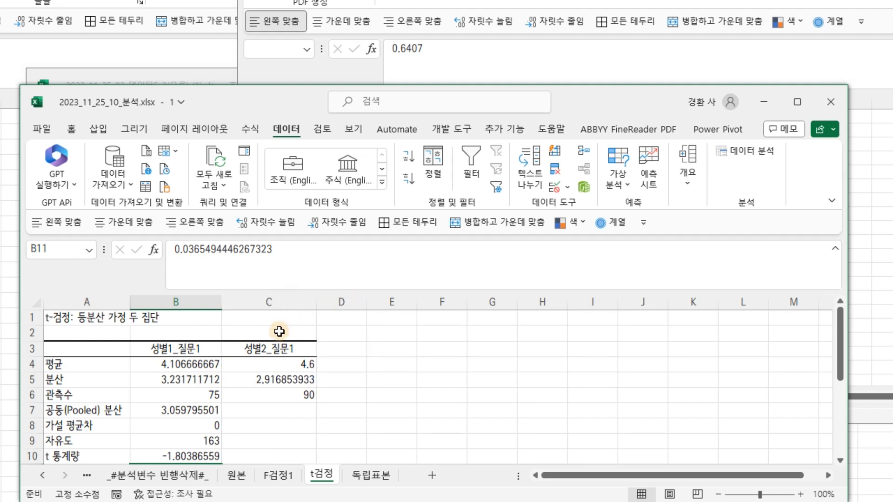
left_click(191, 349)
left_click(257, 349)
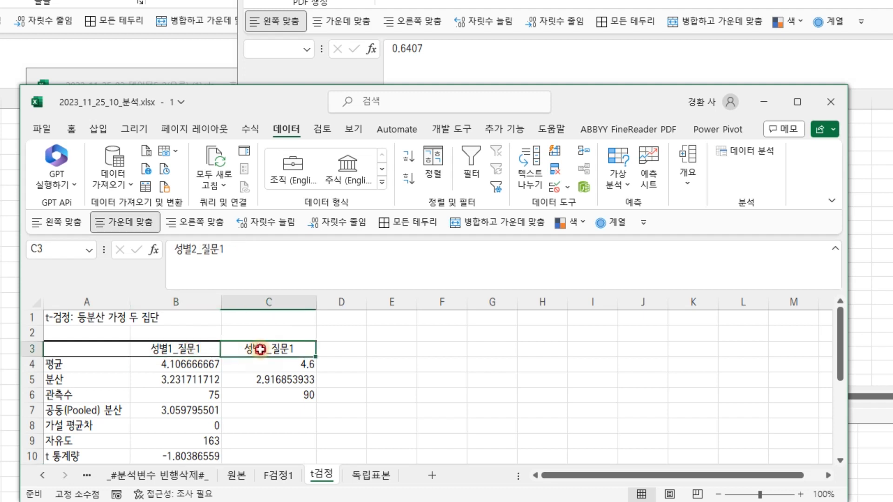
Scroll through the t-test output again to review its statistics and one- and two-tailed results
left_click(191, 349)
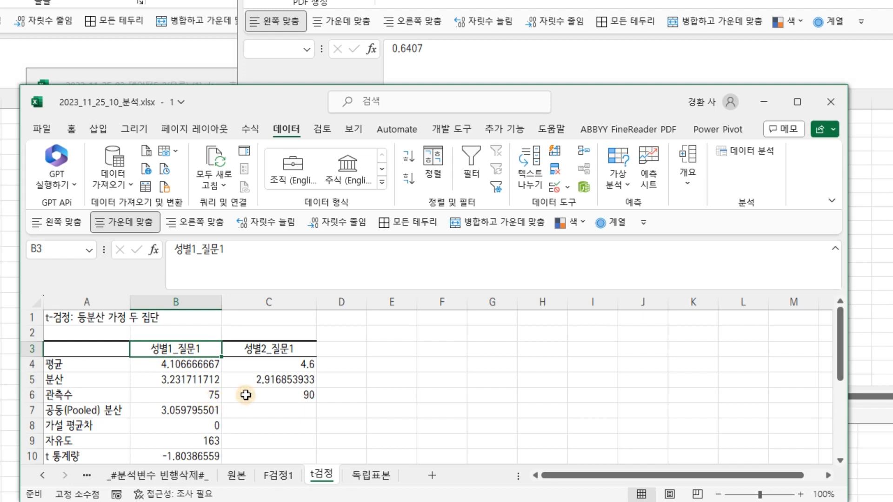
scroll(240, 394, "down", 1)
left_click(197, 423)
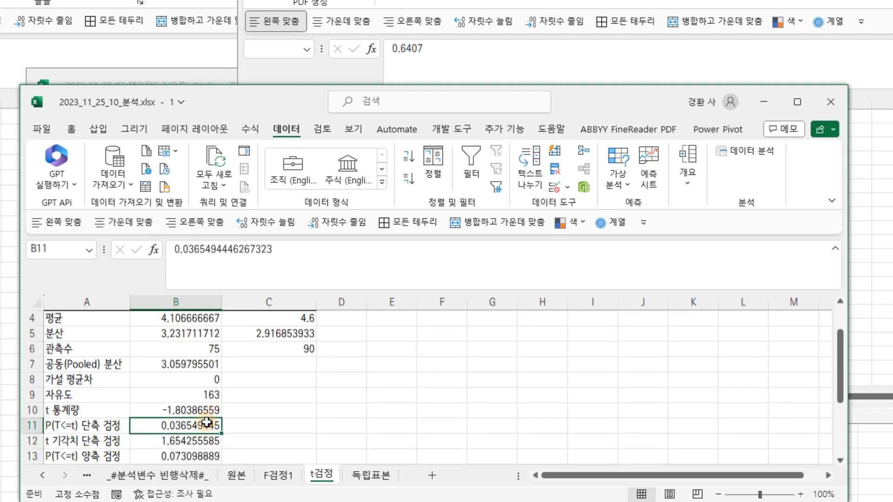
scroll(209, 422, "up", 1)
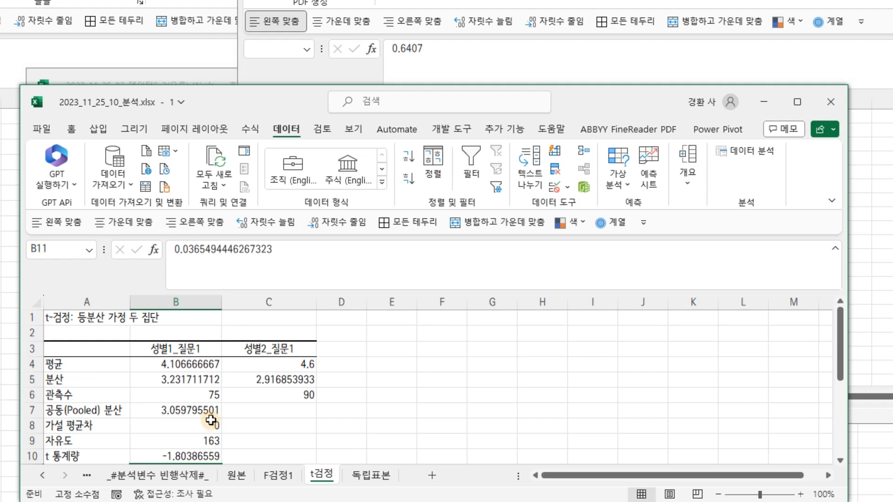
left_click_drag(585, 43, 581, 69)
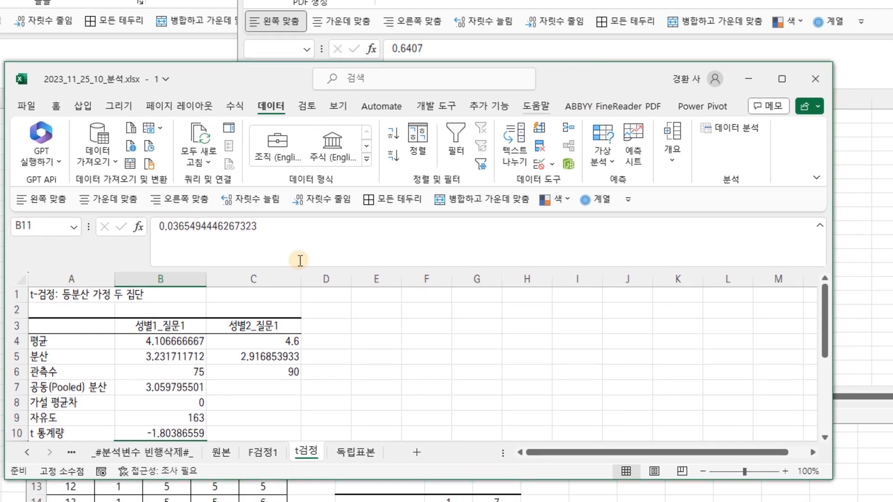
scroll(121, 398, "down", 2)
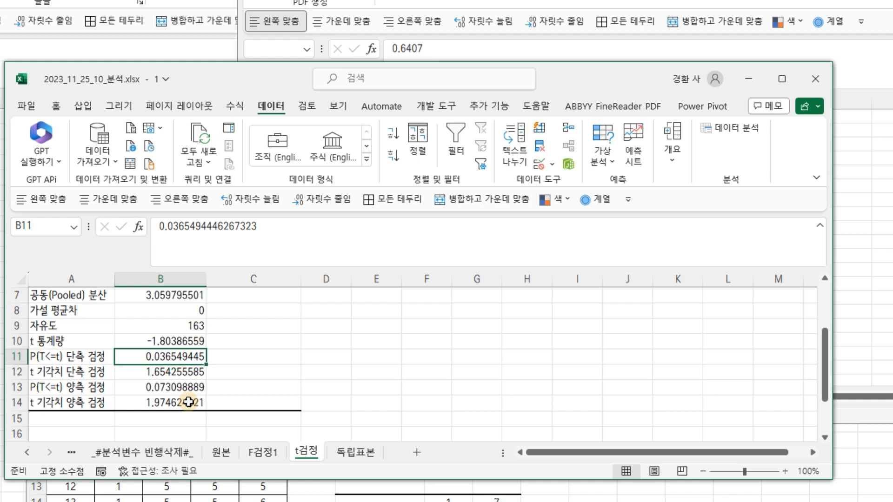
scroll(190, 400, "up", 2)
left_click(174, 327)
left_click(249, 328)
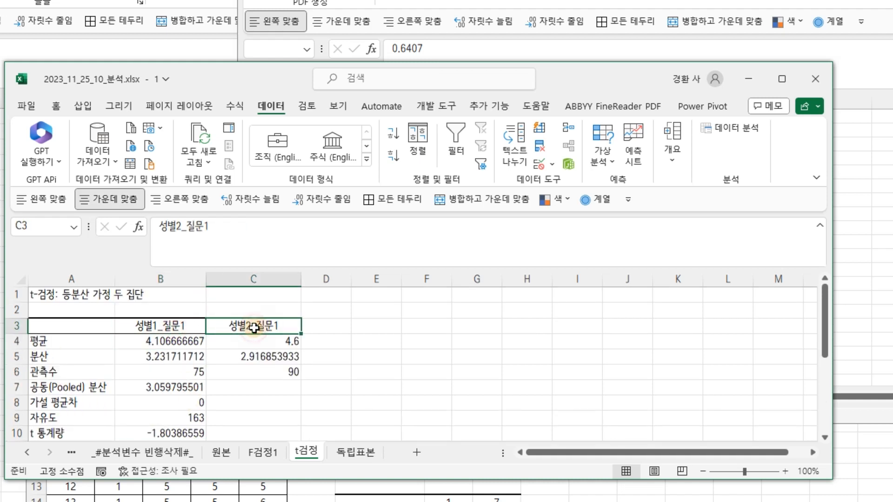
key("Scroll_Lock")
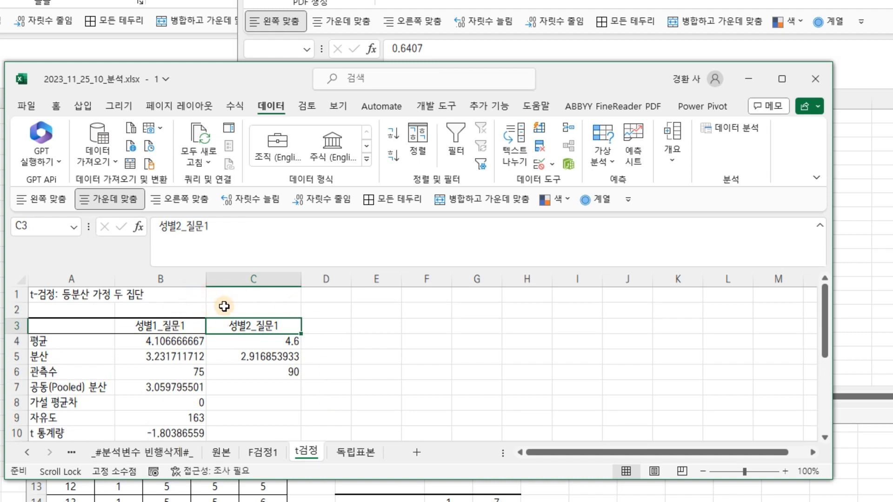
scroll(253, 346, "down", 2)
scroll(251, 345, "down", 1)
scroll(242, 349, "up", 3)
Switch to the 2023_11_25_02_데이터5_2(오류) workbook and examine its F-test output's means, variances and observation counts
key("alt+Tab")
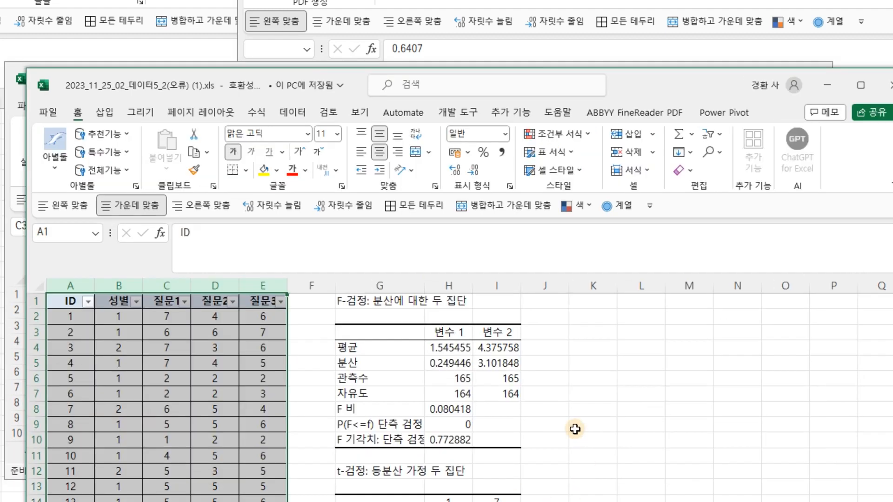
left_click(371, 383)
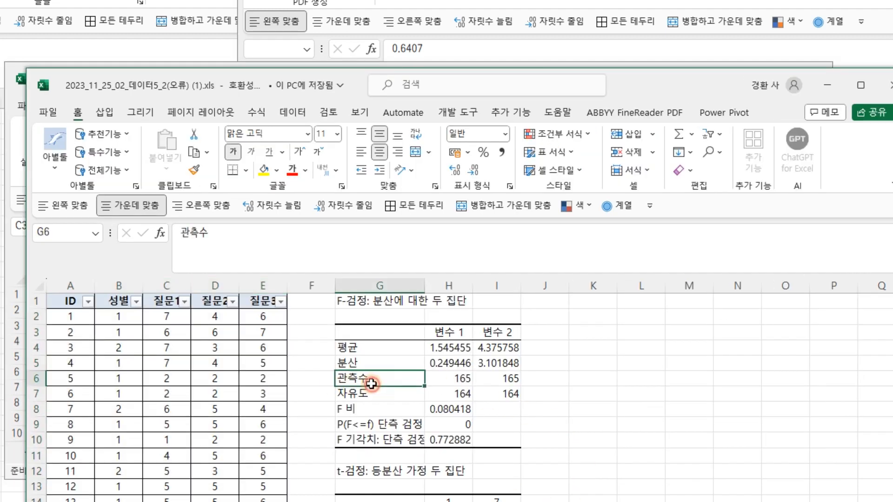
left_click(459, 382)
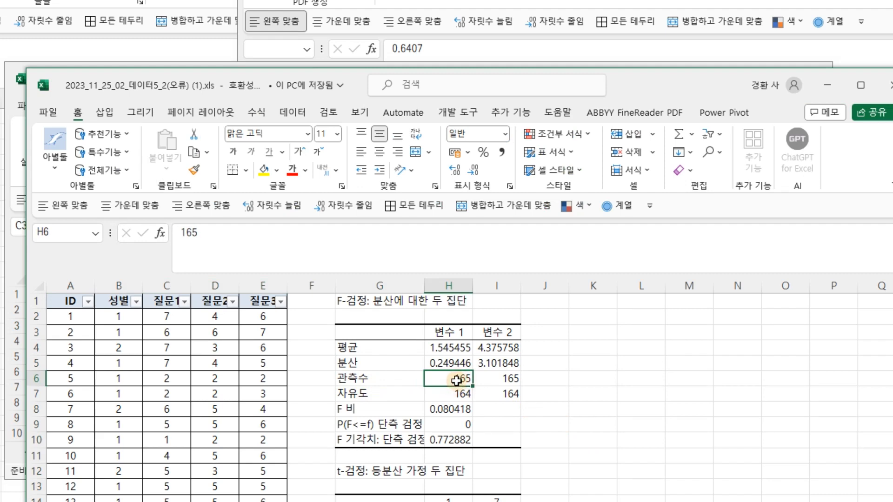
left_click(505, 379)
left_click(441, 380)
left_click(506, 379)
left_click(455, 379)
left_click(531, 379)
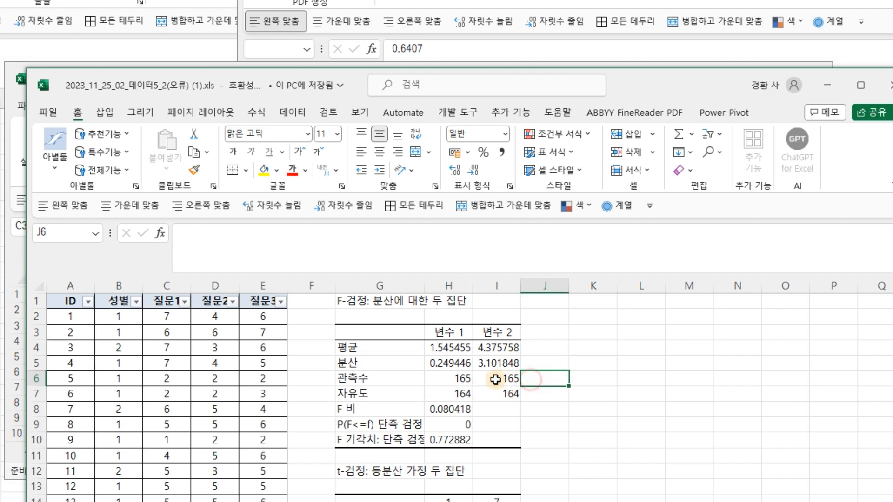
left_click(159, 374)
scroll(159, 374, "down", 20)
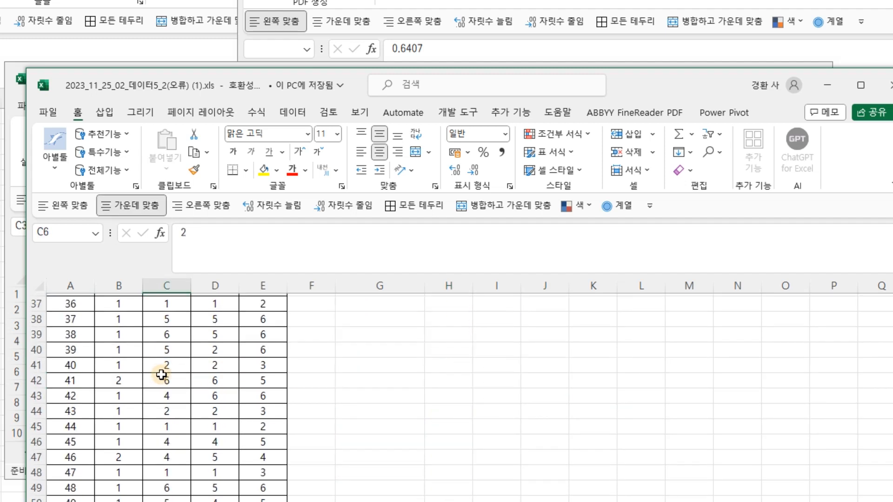
scroll(168, 405, "down", 15)
scroll(583, 408, "up", 18)
scroll(583, 409, "up", 20)
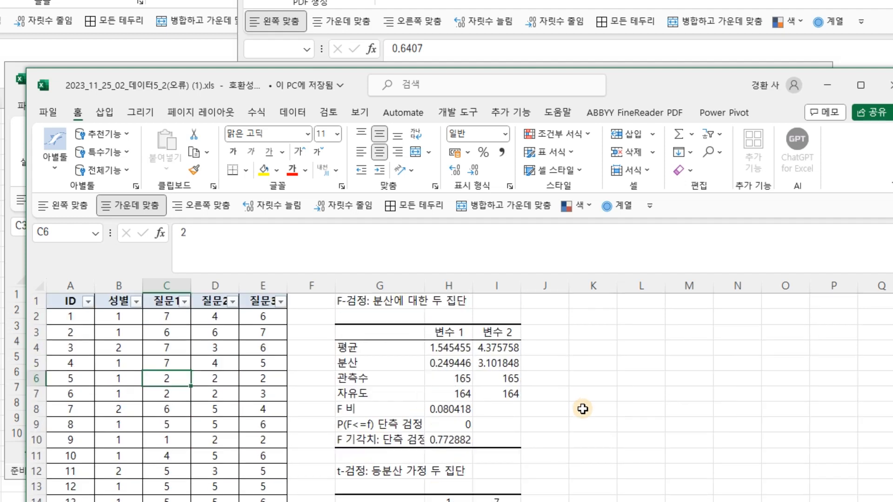
left_click(437, 362)
left_click(541, 362)
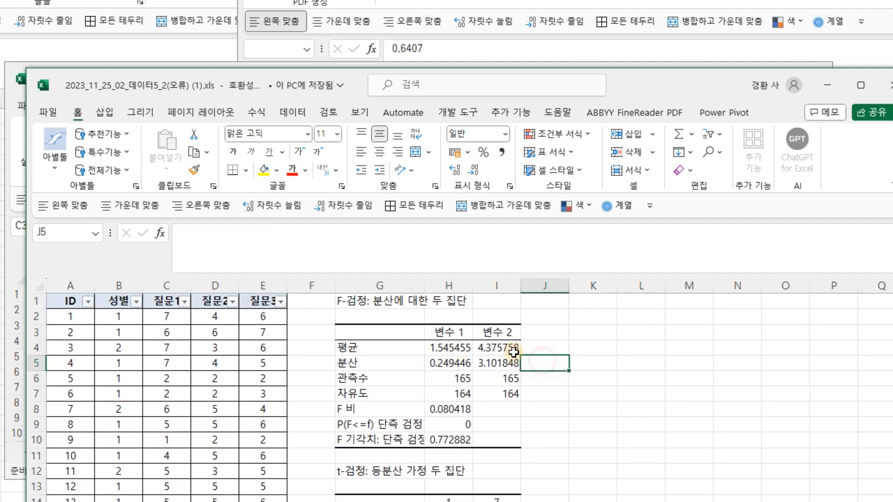
left_click_drag(456, 332, 456, 381)
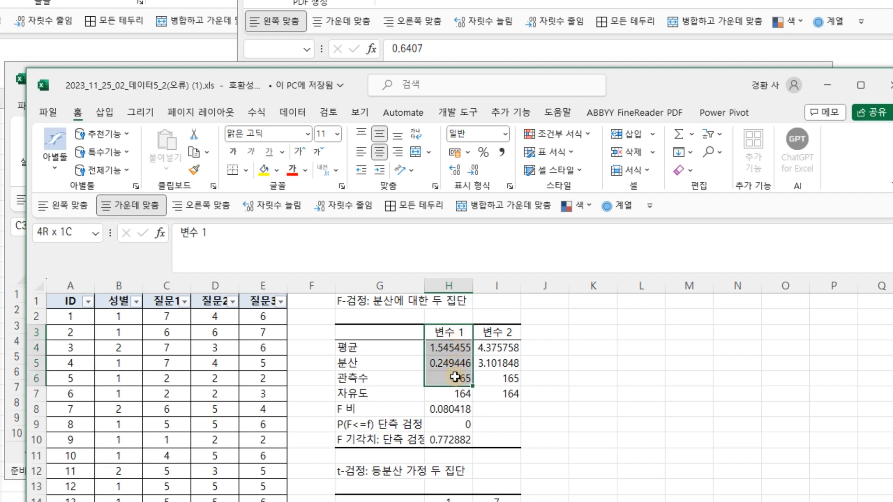
left_click_drag(509, 331, 510, 378)
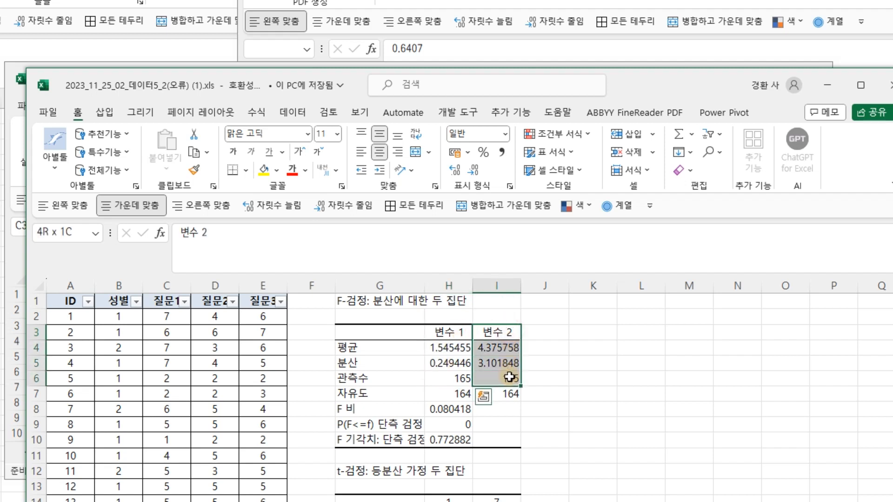
left_click(453, 378)
left_click(506, 378)
left_click(448, 378)
left_click(514, 378)
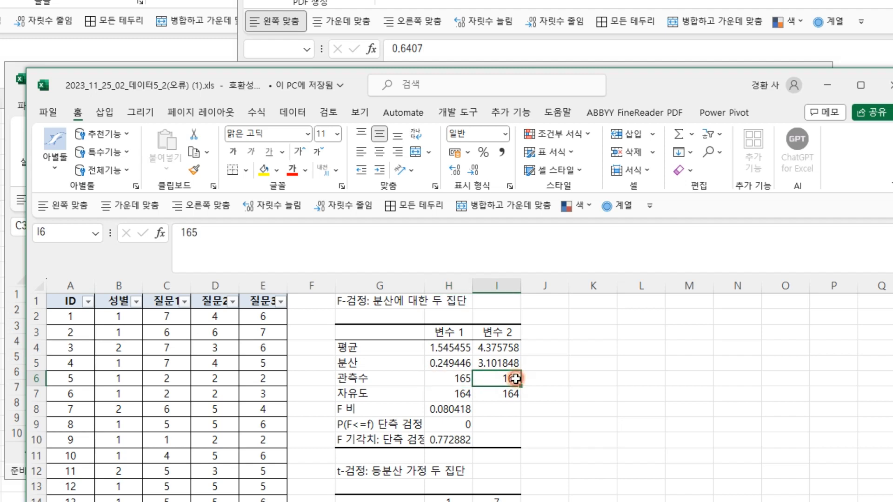
Examine that workbook's t-test output below the F-test, including the two-tailed p-value
left_click_drag(663, 82, 628, 51)
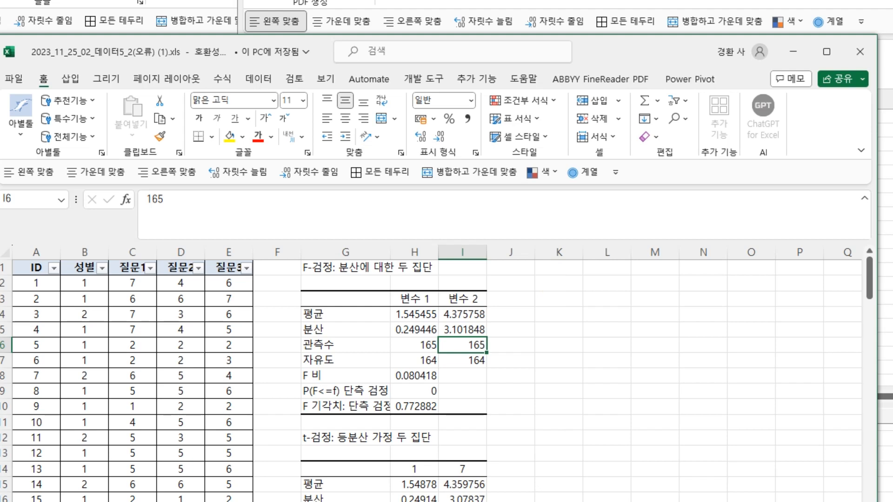
scroll(578, 482, "down", 4)
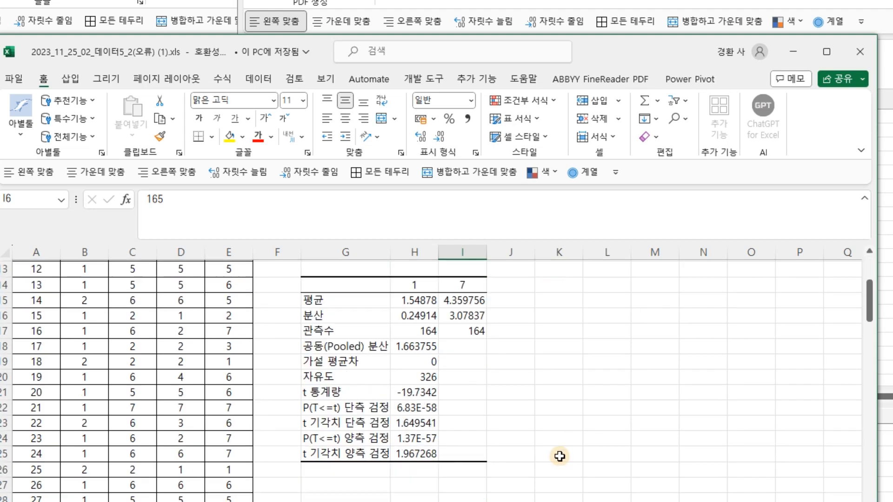
left_click(421, 438)
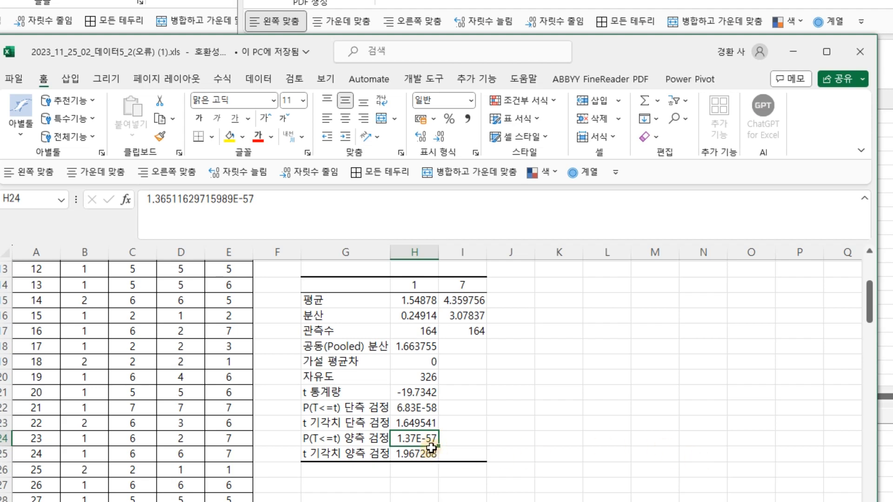
Scroll through the erroneous workbook's F-test and t-test outputs, comparing their means, variances and observation counts
scroll(521, 470, "up", 2)
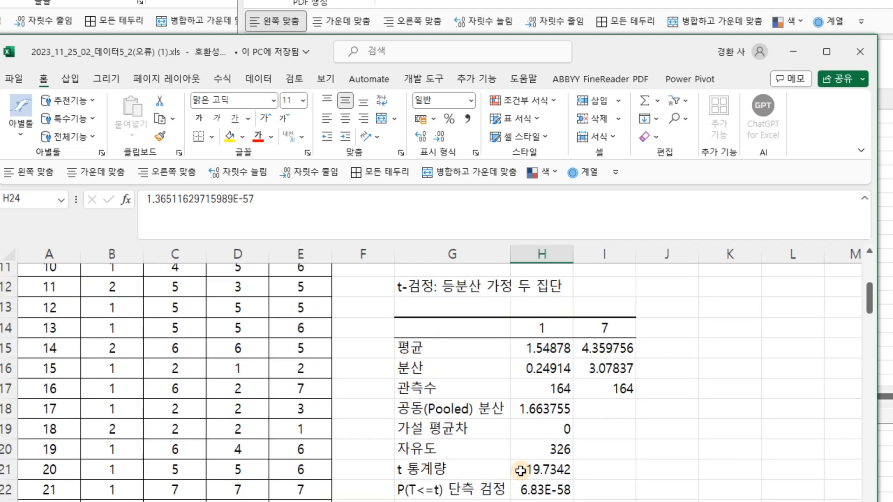
scroll(522, 386, "down", 3)
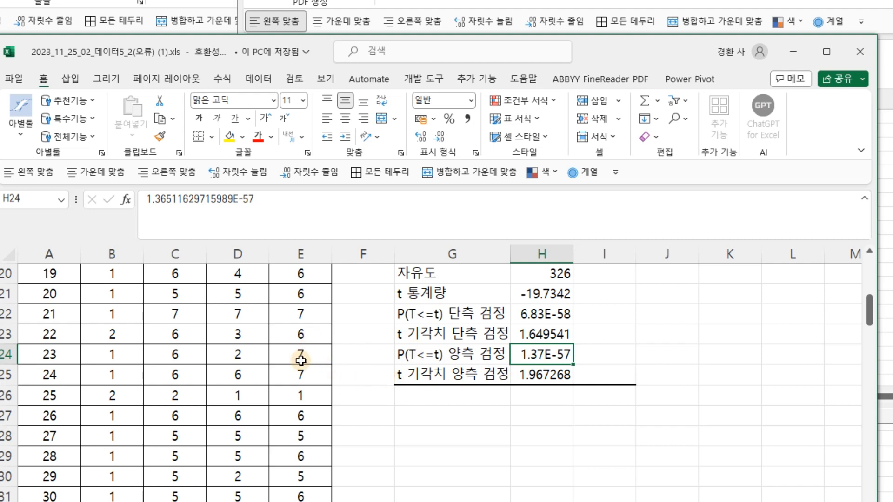
scroll(664, 399, "up", 4)
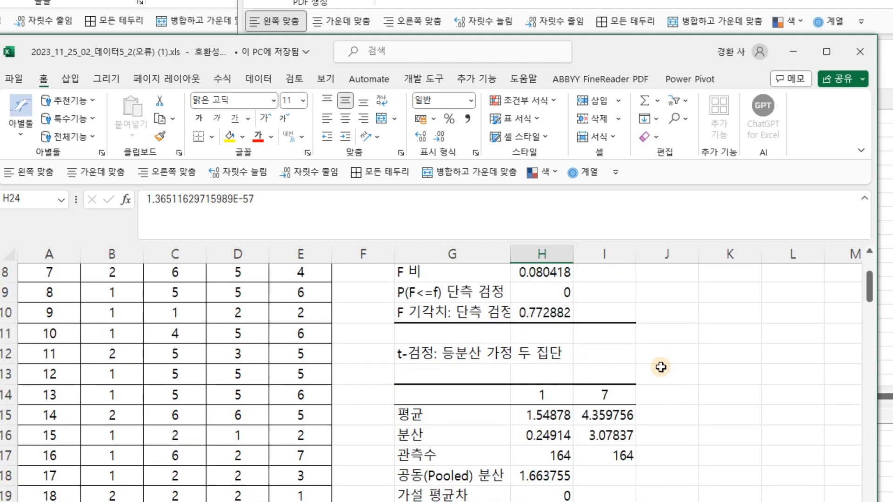
scroll(662, 362, "down", 1)
scroll(662, 363, "up", 4)
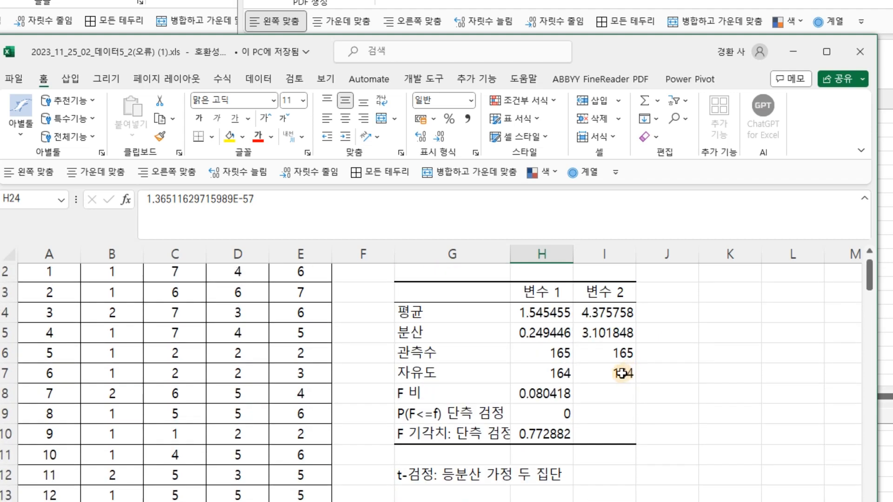
left_click(112, 255)
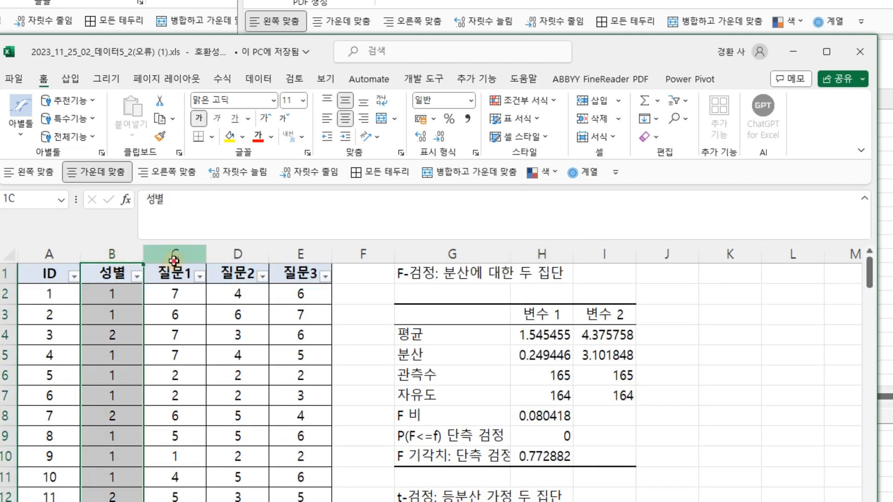
left_click(175, 255)
scroll(549, 384, "down", 2)
left_click(544, 435)
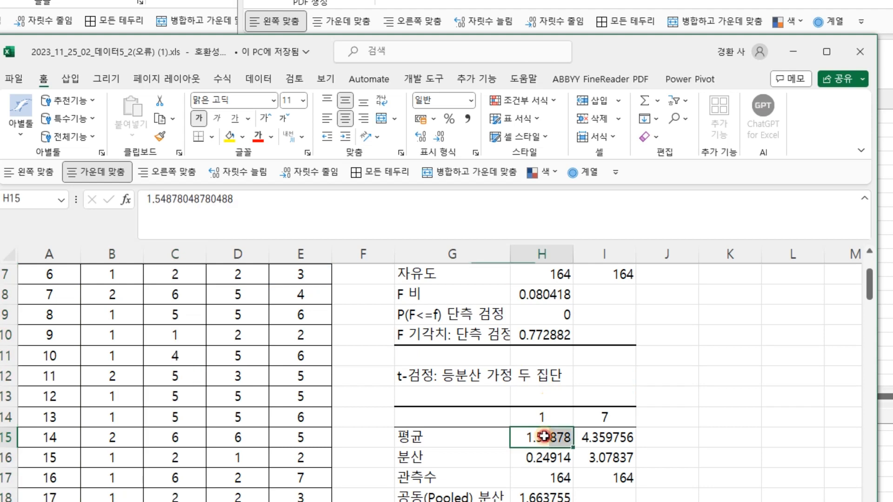
left_click(612, 440)
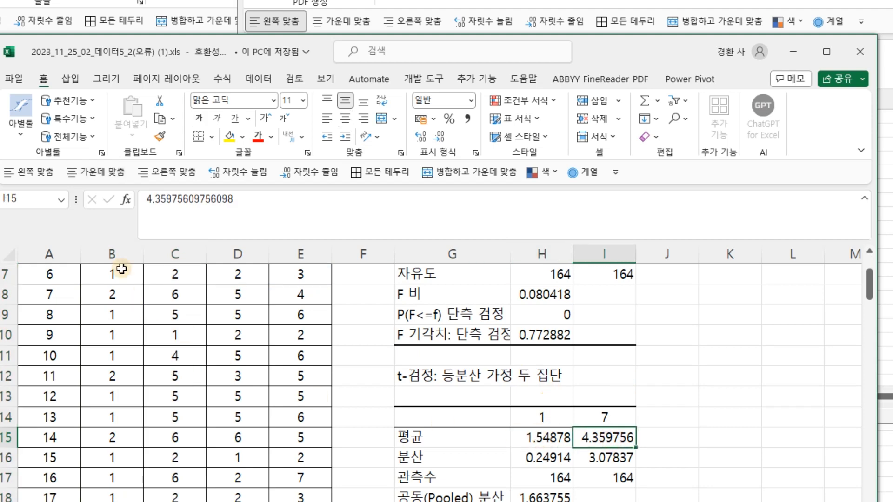
scroll(116, 253, "up", 2)
left_click(118, 251)
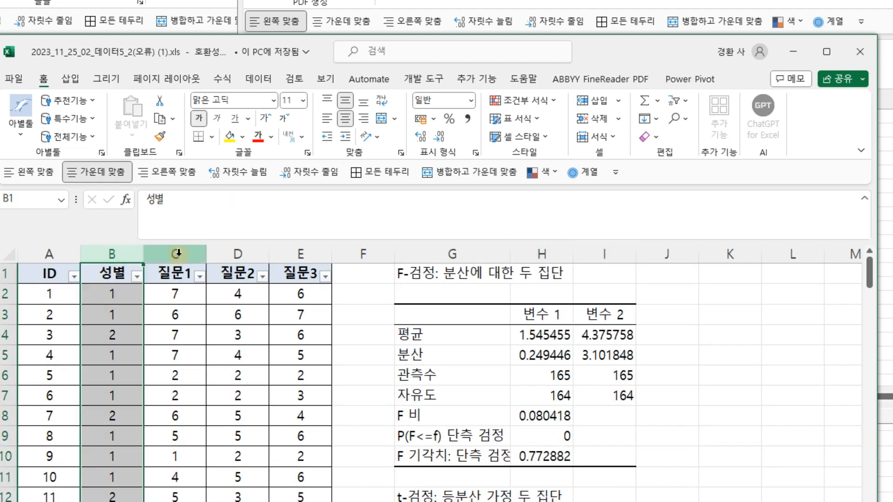
left_click(176, 254)
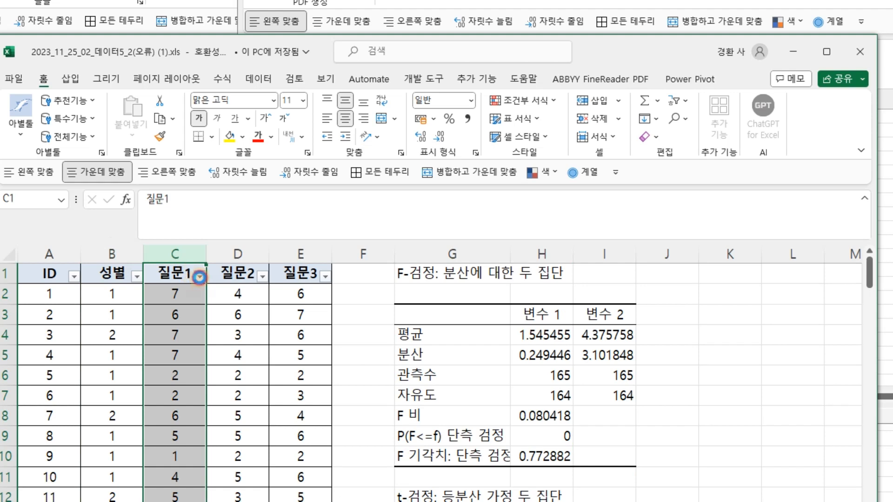
left_click(199, 276)
left_click(186, 255)
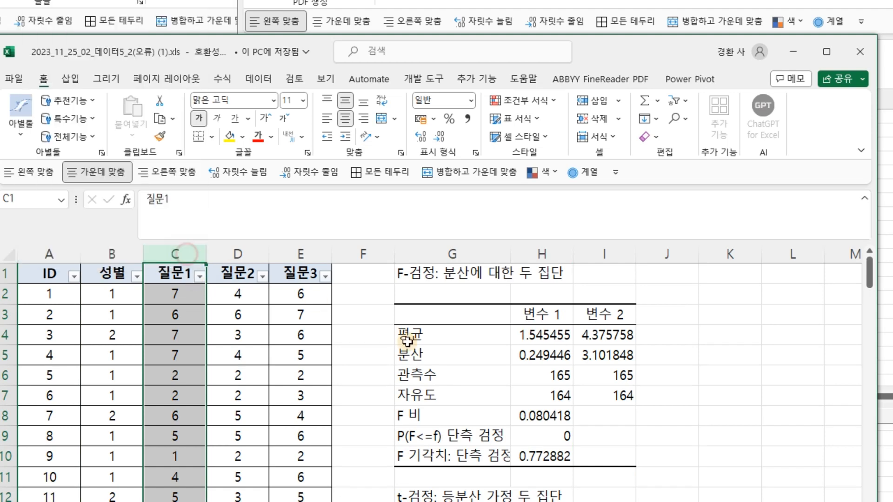
scroll(511, 442, "down", 2)
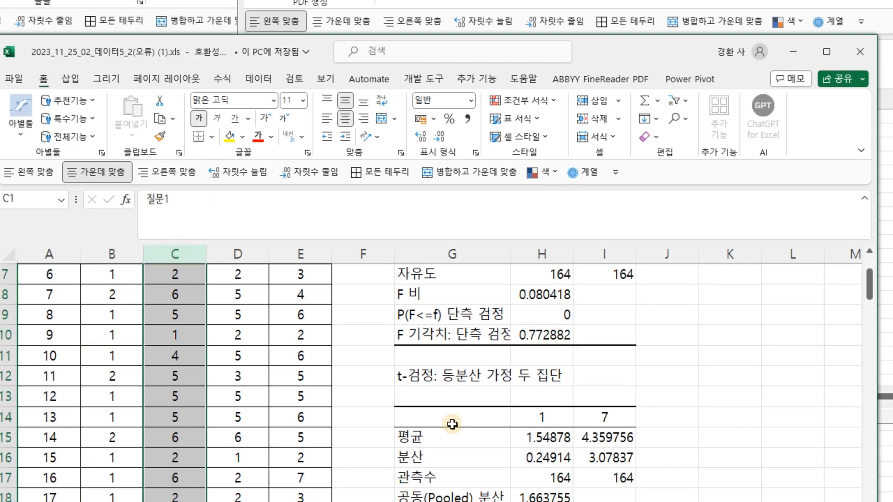
left_click(549, 437)
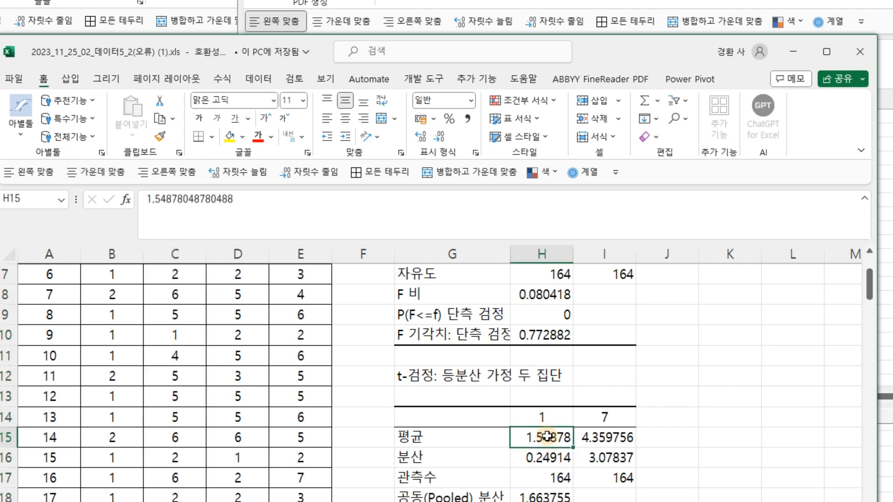
scroll(548, 436, "down", 3)
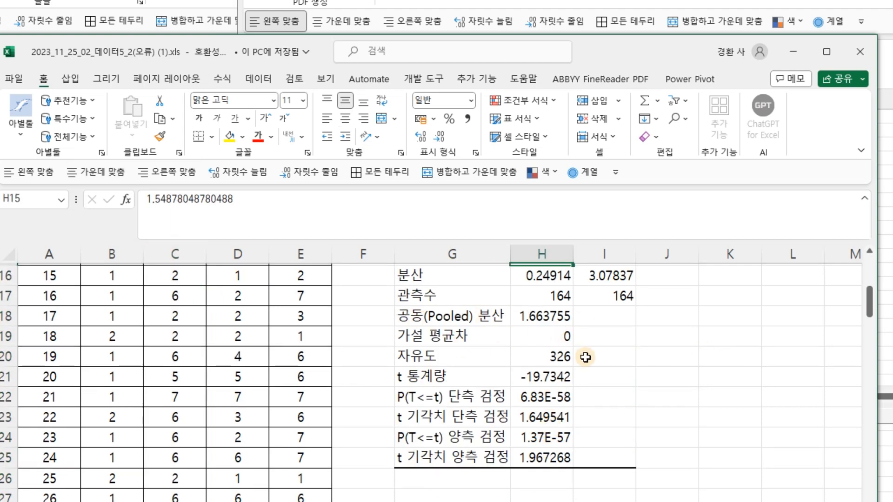
scroll(657, 365, "up", 3)
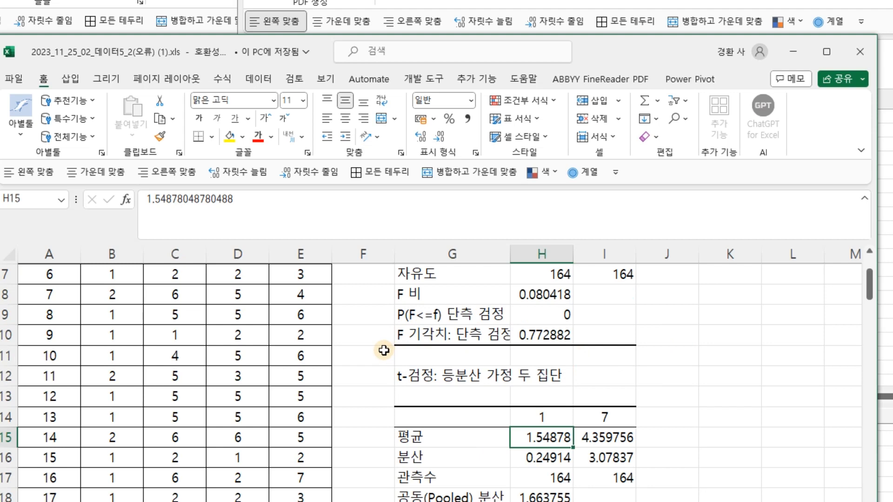
scroll(382, 351, "up", 2)
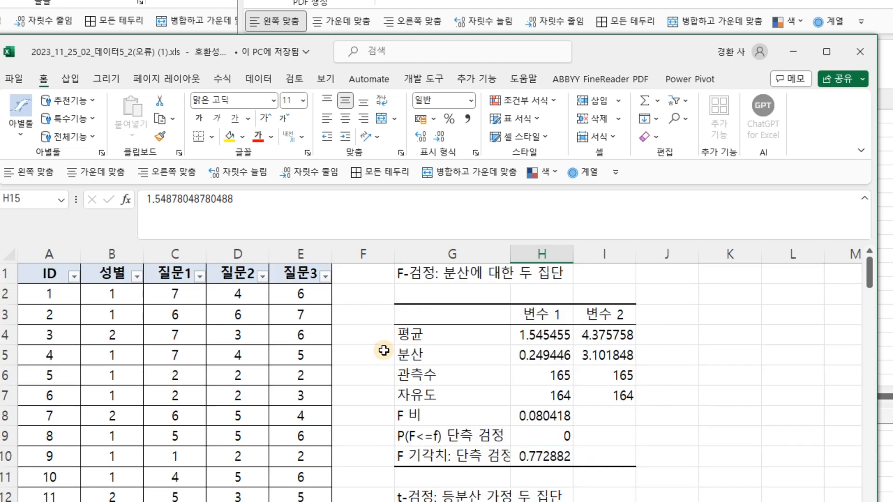
Select the 성별 and 질문1 columns and open the 성별 filter list to inspect its group values
left_click(112, 291)
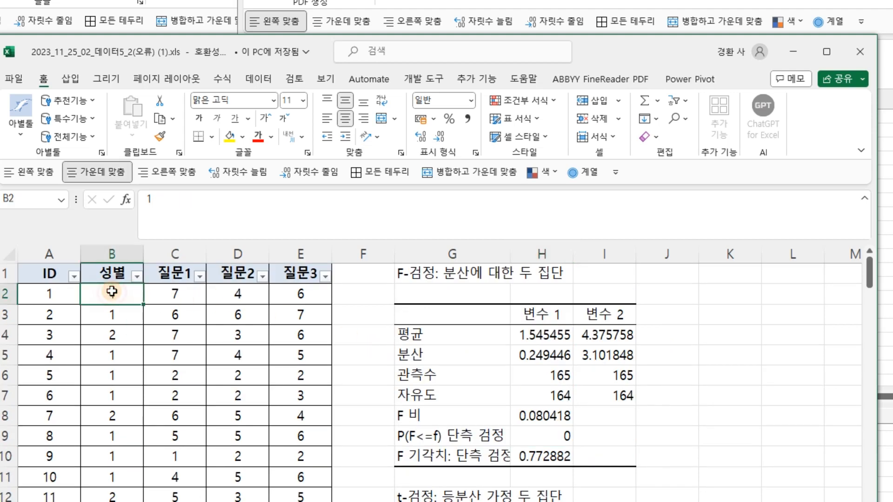
left_click(175, 255)
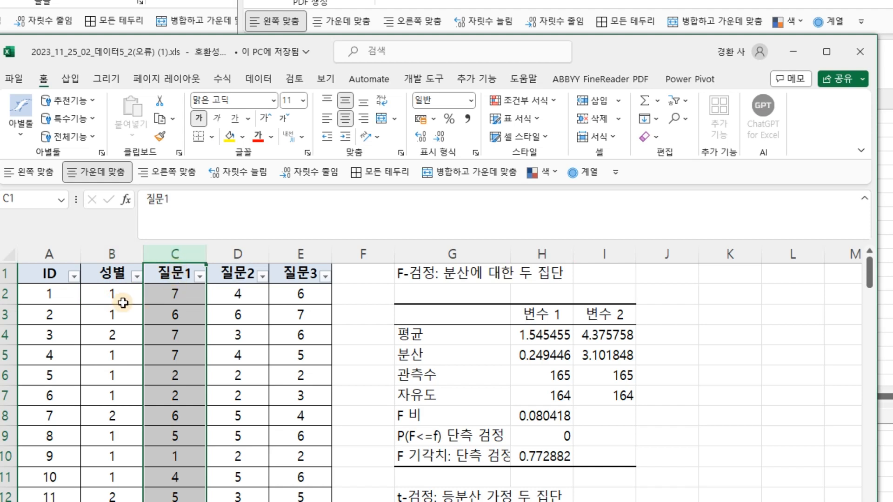
left_click(136, 276)
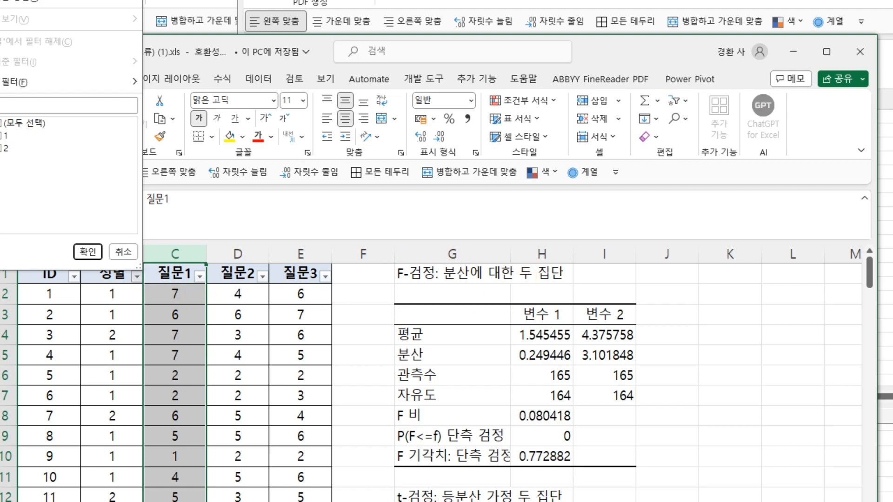
Switch to the other workbook's 독립표본 sheet and select the 성별1_질문1 and 성별2_질문1 columns to check their statistics
key("alt+Tab")
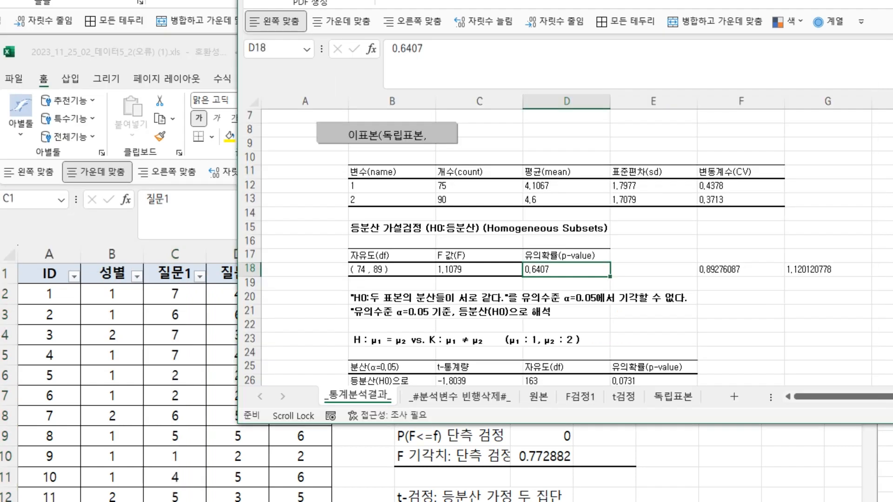
left_click(652, 399)
left_click_drag(296, 101, 369, 97)
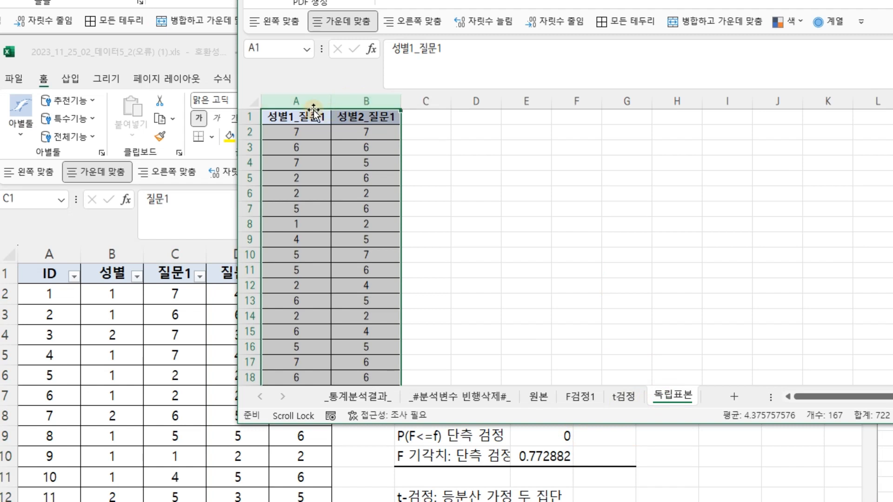
left_click_drag(306, 102, 440, 103)
left_click_drag(307, 101, 426, 103)
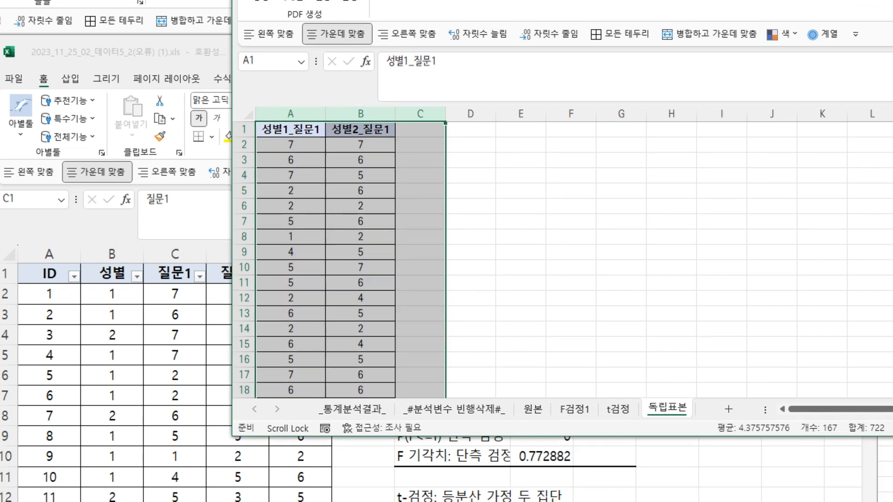
Read the emailed question comparing KESS and Excel t-test results
left_click_drag(558, 0, 553, 18)
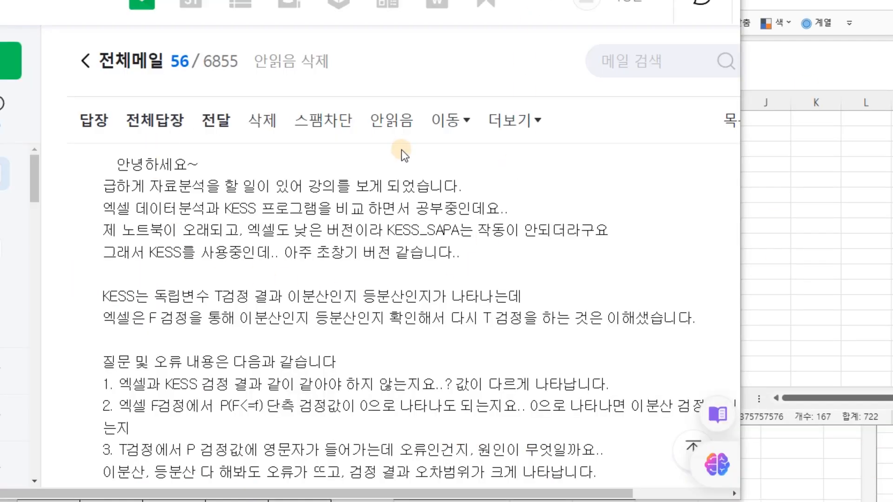
left_click_drag(91, 296, 126, 296)
left_click(231, 296)
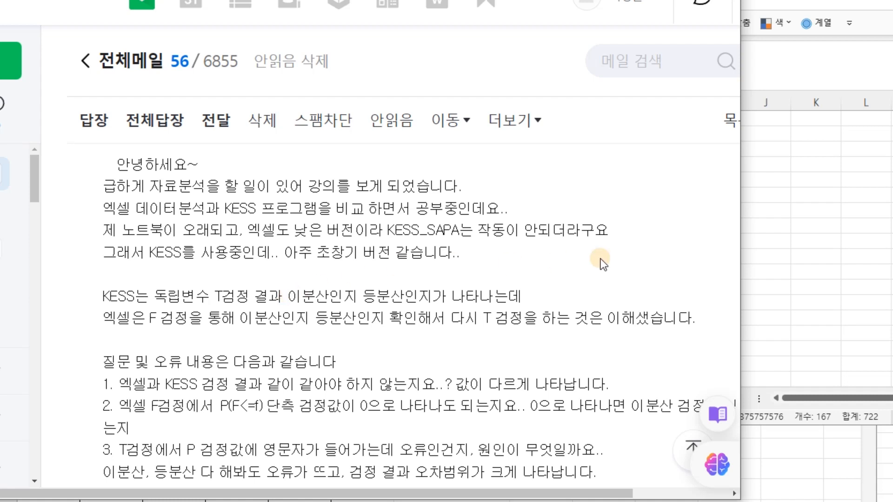
Return to the 독립표본 sheet and select each gender column separately to check its average and count
left_click(778, 207)
left_click_drag(283, 102, 361, 103)
left_click(361, 104)
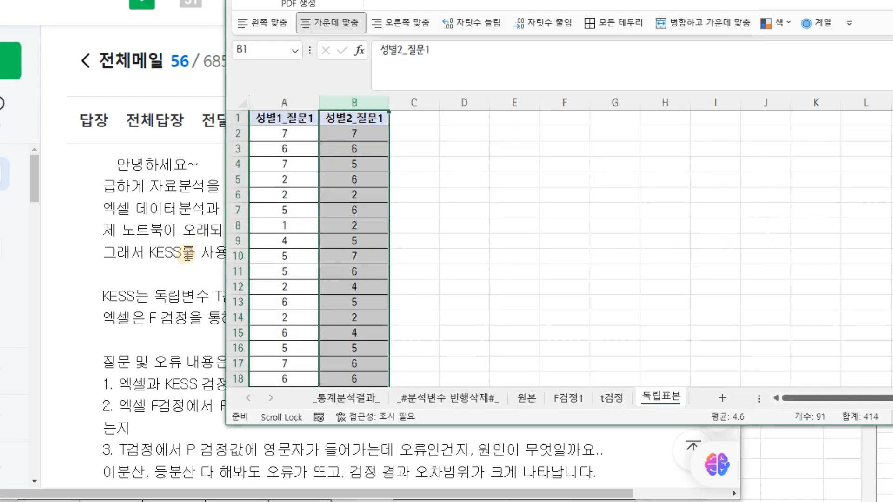
left_click(179, 267)
left_click(813, 217)
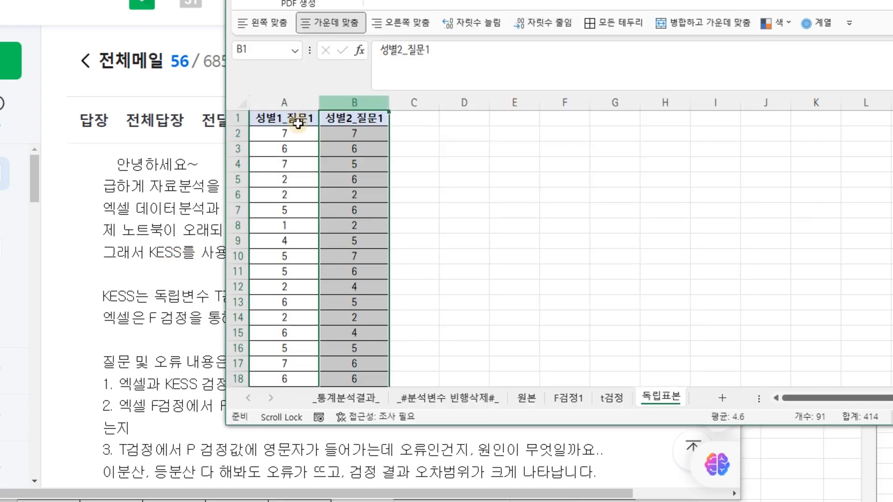
left_click_drag(287, 102, 348, 102)
left_click_drag(285, 102, 359, 103)
Scroll through the emailed question again to reread its listed issues
left_click(190, 237)
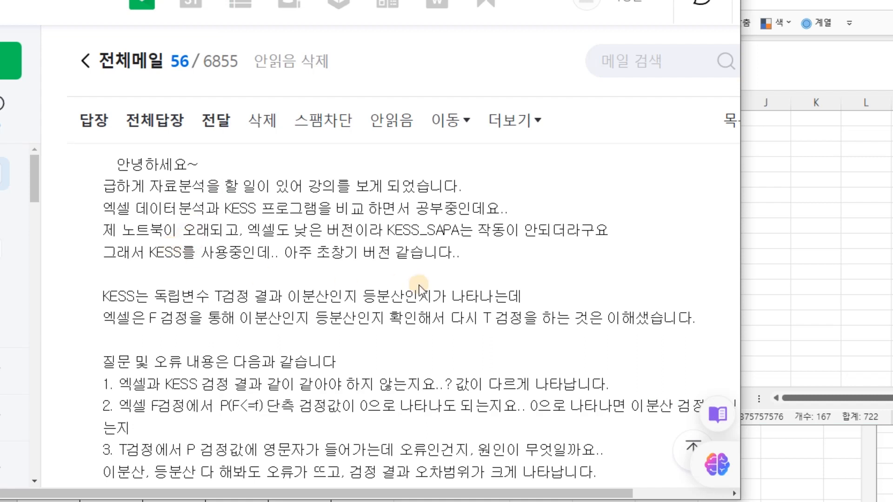
scroll(417, 286, "down", 1)
scroll(415, 328, "up", 1)
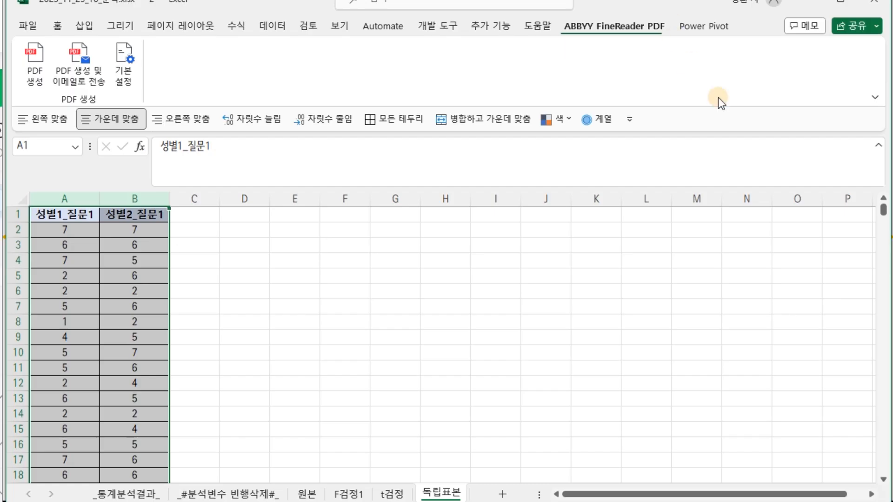
Review the 통계분석결과 and F검정1 sheets' statistics for the two gender groups
left_click(388, 495)
left_click(445, 495)
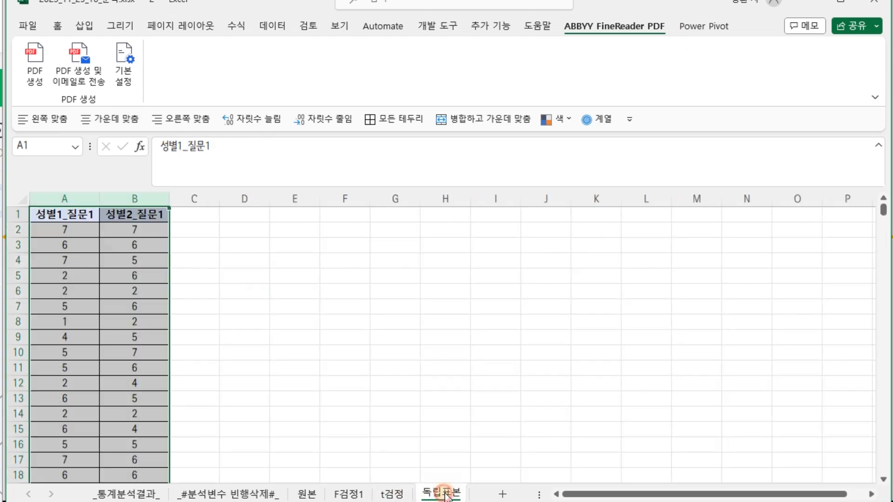
left_click(128, 493)
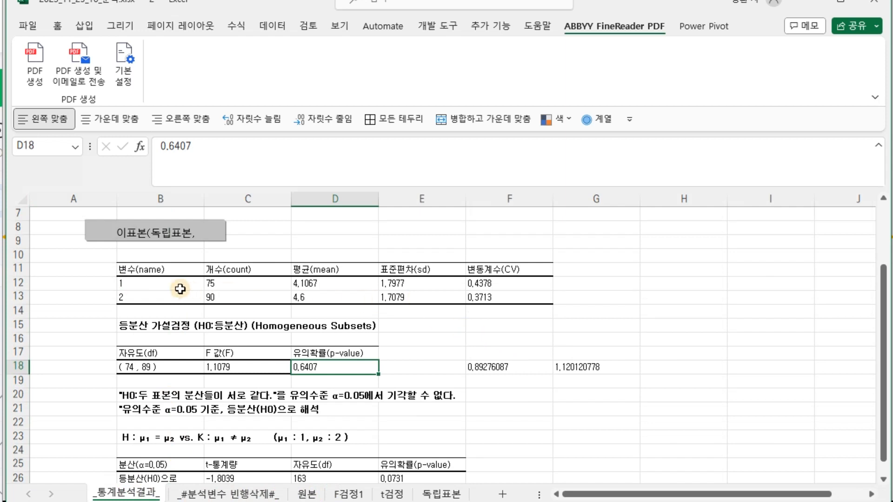
left_click(146, 285)
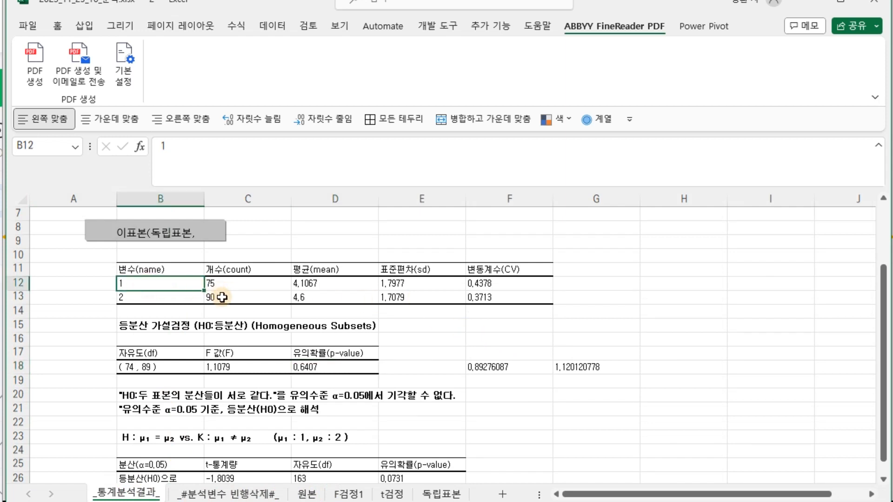
left_click_drag(497, 367, 599, 363)
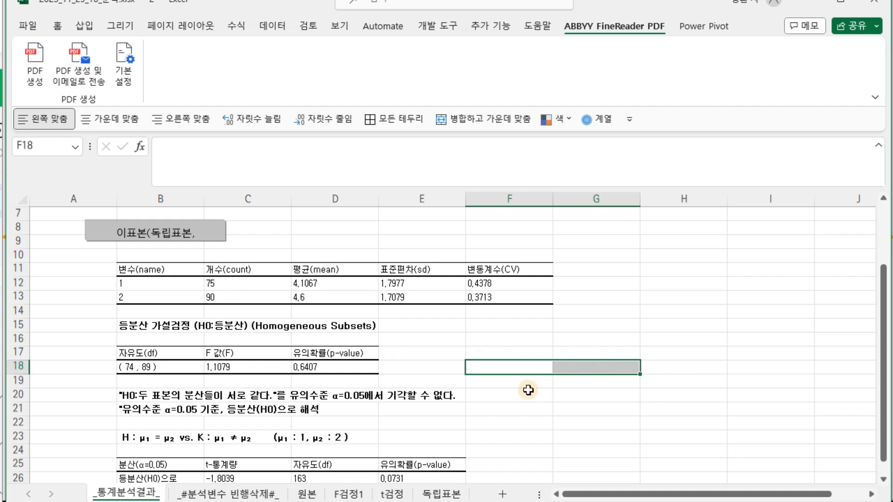
left_click(352, 494)
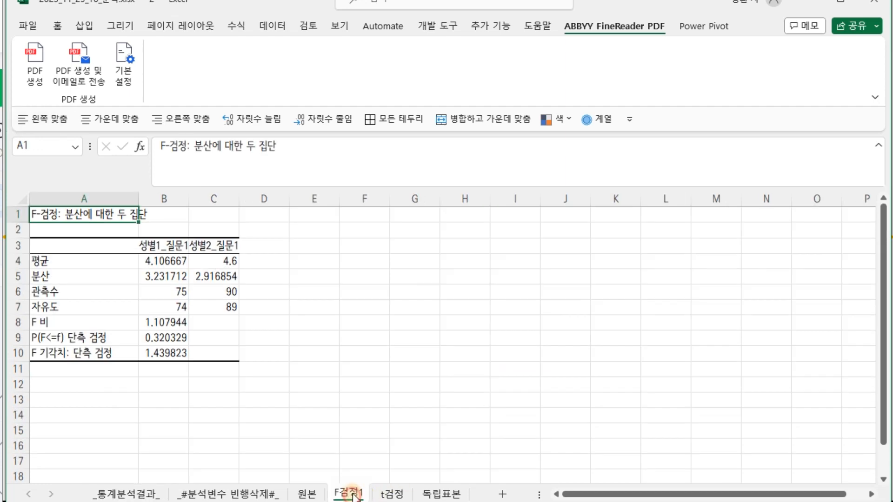
left_click(447, 494)
Select the 성별1_질문1 column on the 독립표본 sheet and open the Data Analysis tool
left_click(138, 203, "ctrl")
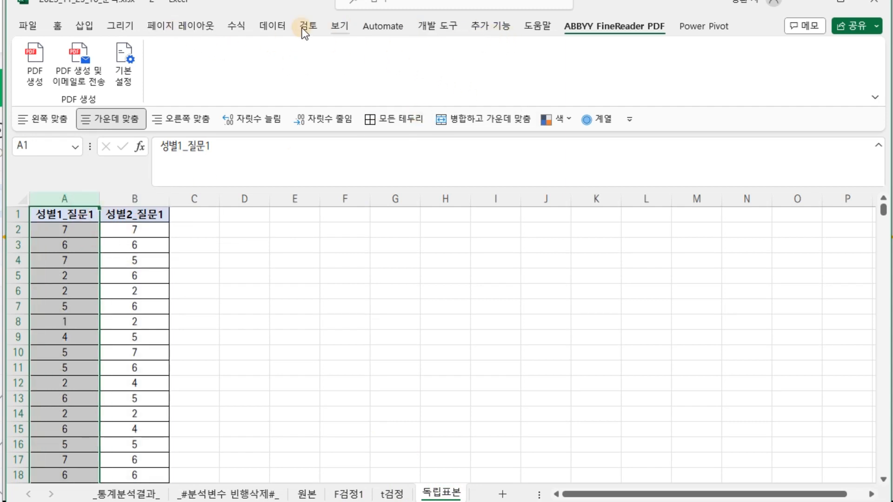
left_click(269, 27)
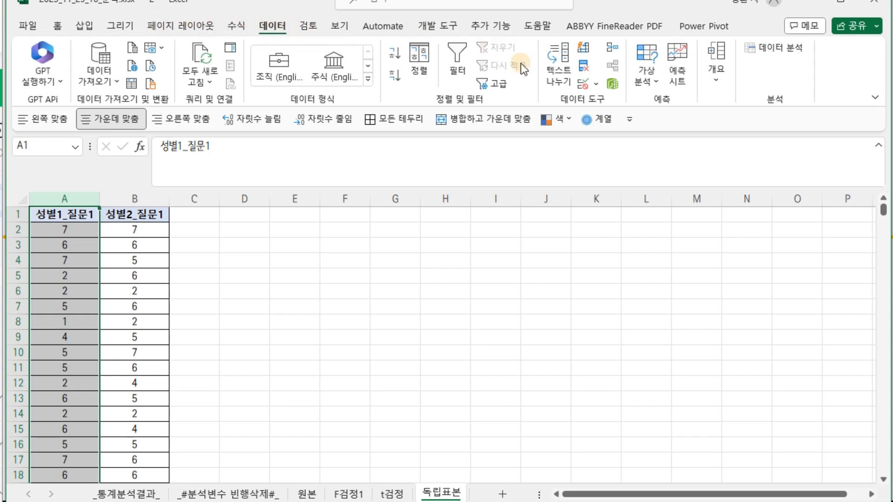
left_click(775, 48)
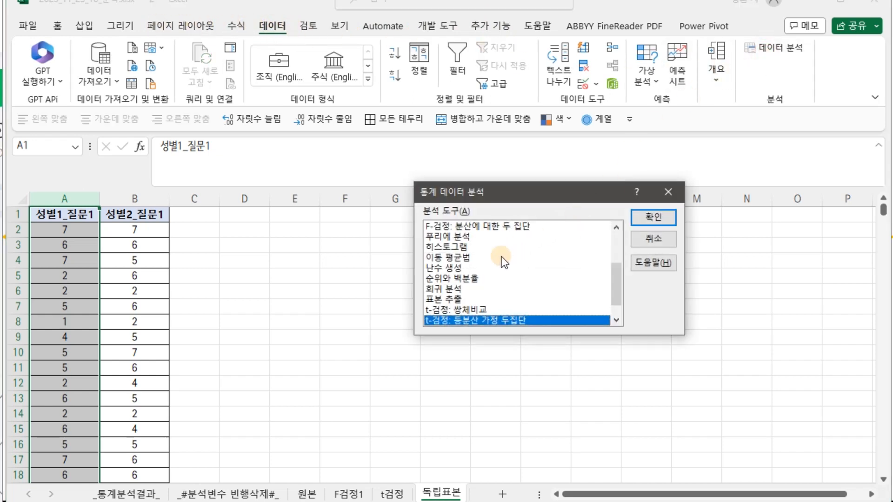
Run an F-test for two-sample variances with 성별2_질문1 (column B) as variable 1 and 성별1_질문1 (column A) as variable 2, output to a new worksheet
scroll(497, 264, "up", 1)
left_click(486, 260)
left_click(656, 219)
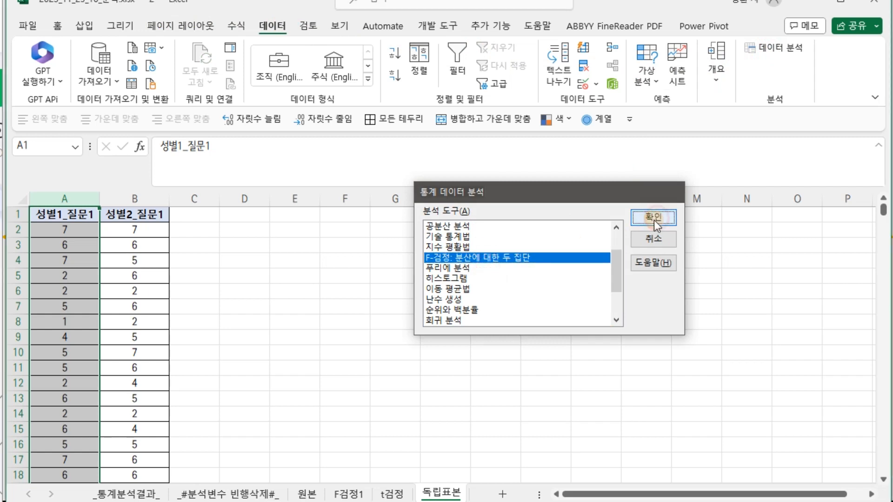
left_click(603, 203)
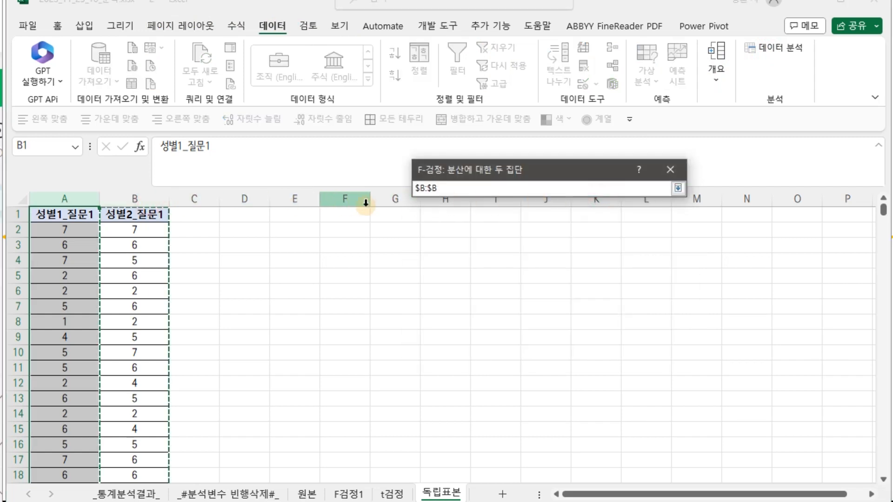
key("Return")
left_click(603, 222)
left_click(78, 196)
key("Return")
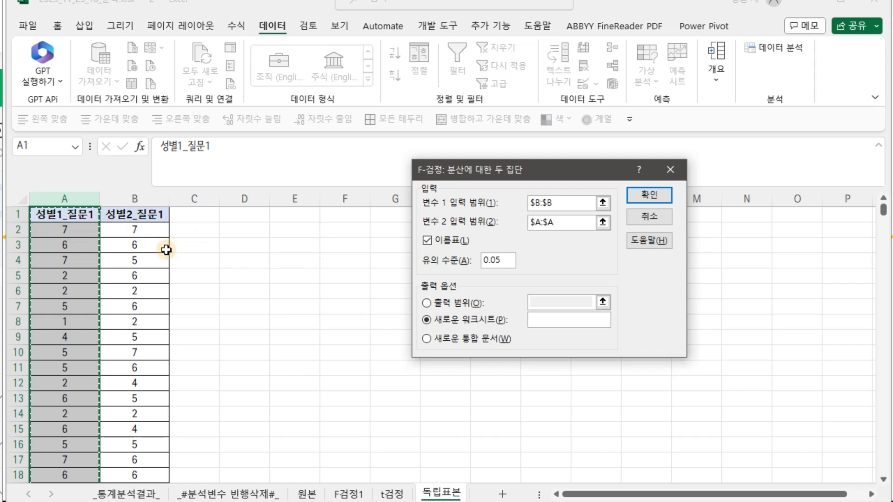
left_click(646, 196)
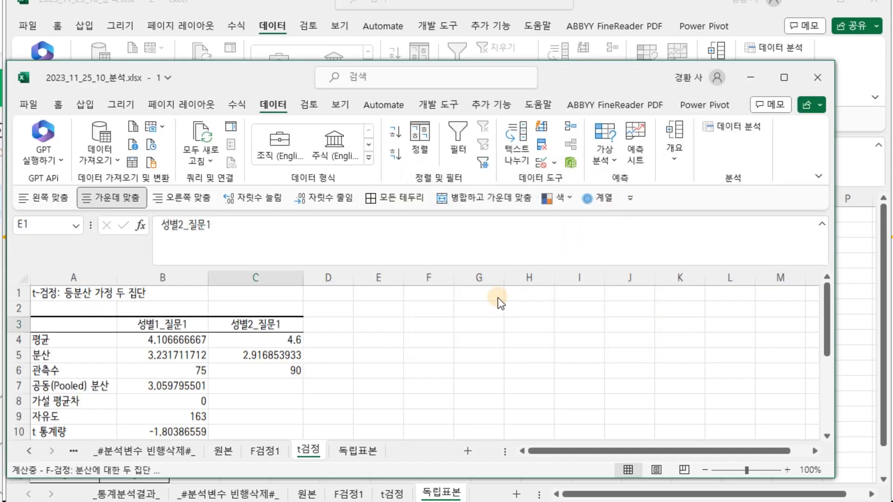
Compare the F ratio on the new Sheet7 output with the one on the F검정1 sheet by switching between them
scroll(488, 298, "down", 2)
scroll(326, 320, "up", 1)
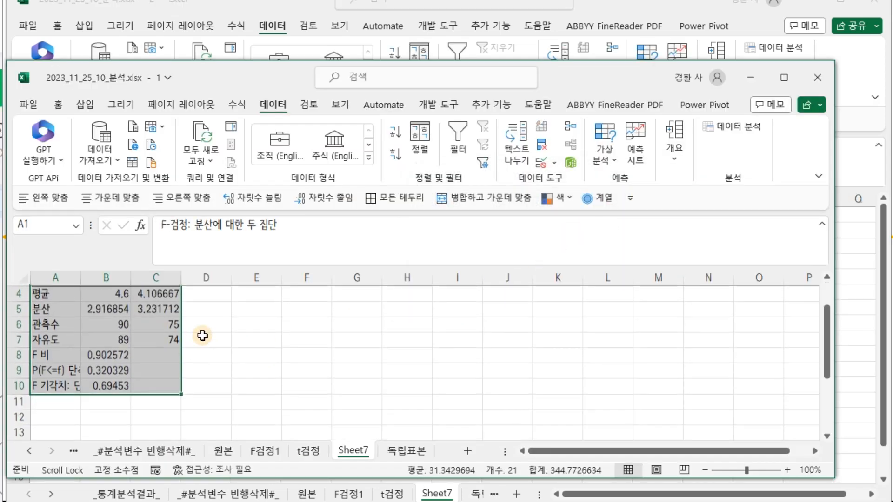
left_click(103, 356)
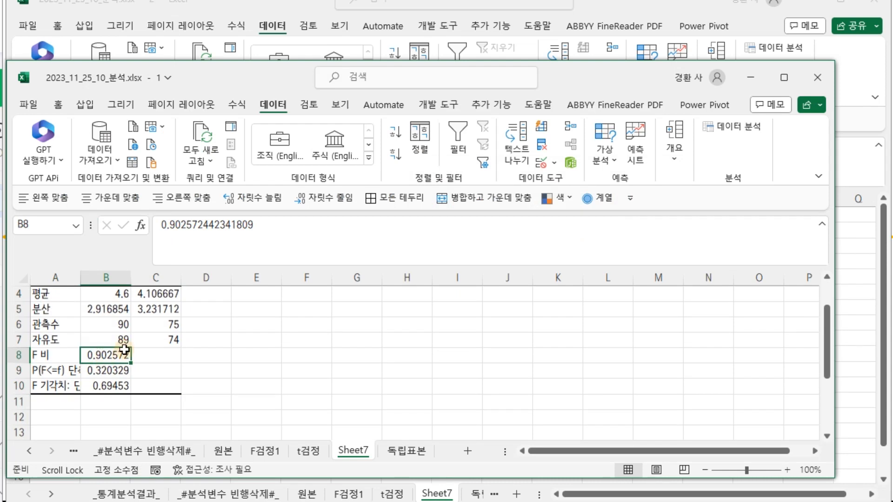
left_click(259, 451)
scroll(250, 376, "down", 2)
scroll(180, 362, "up", 1)
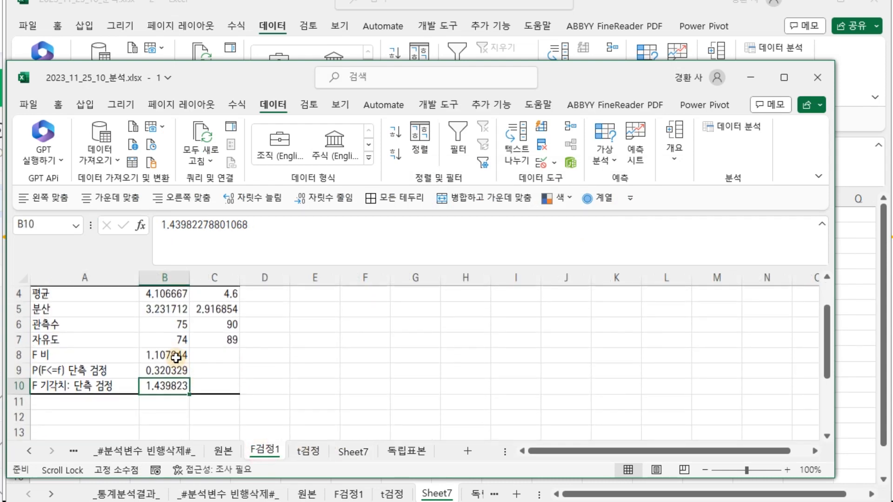
left_click(355, 451)
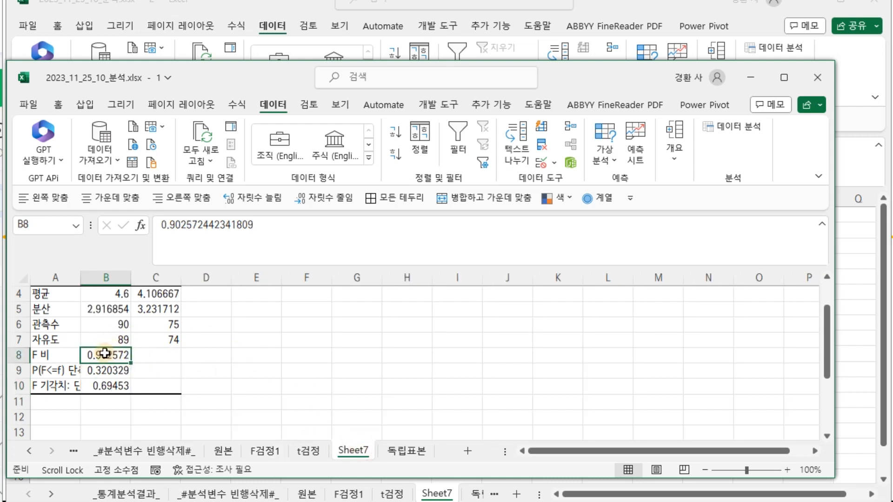
left_click(264, 451)
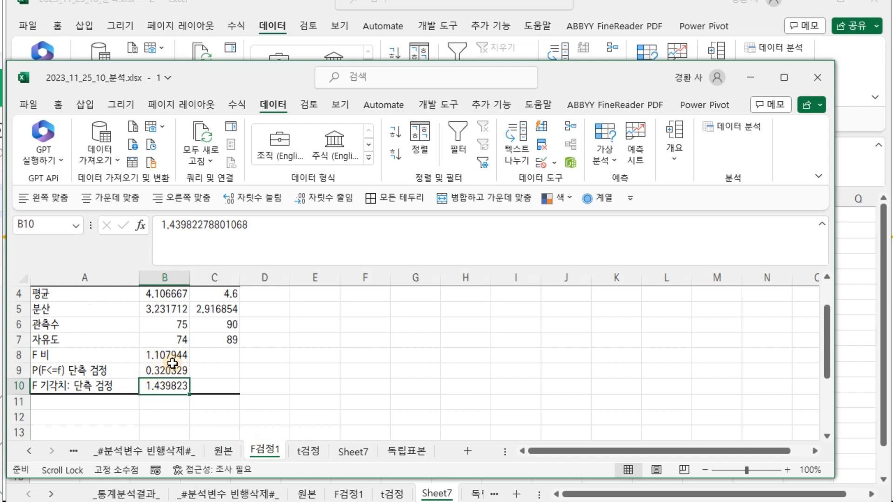
left_click(298, 356)
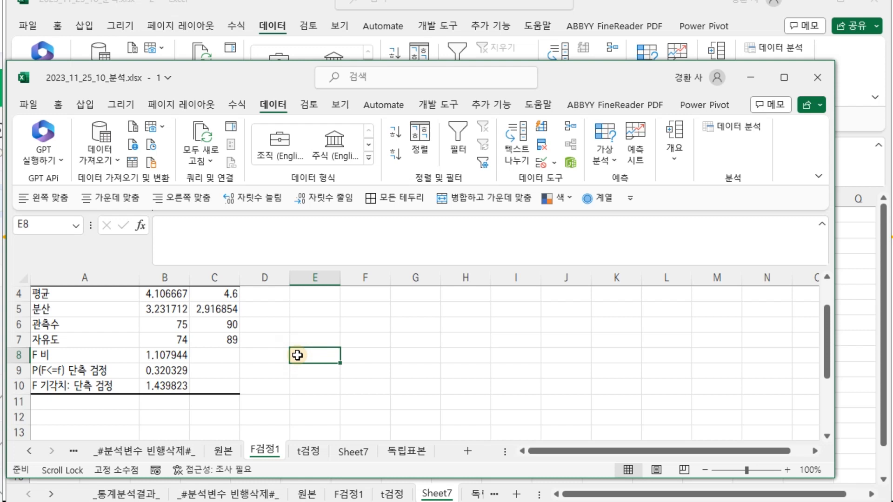
left_click(154, 355)
Compare the one-tailed p-values and group means between the F검정1 and Sheet7 results
scroll(164, 355, "up", 1)
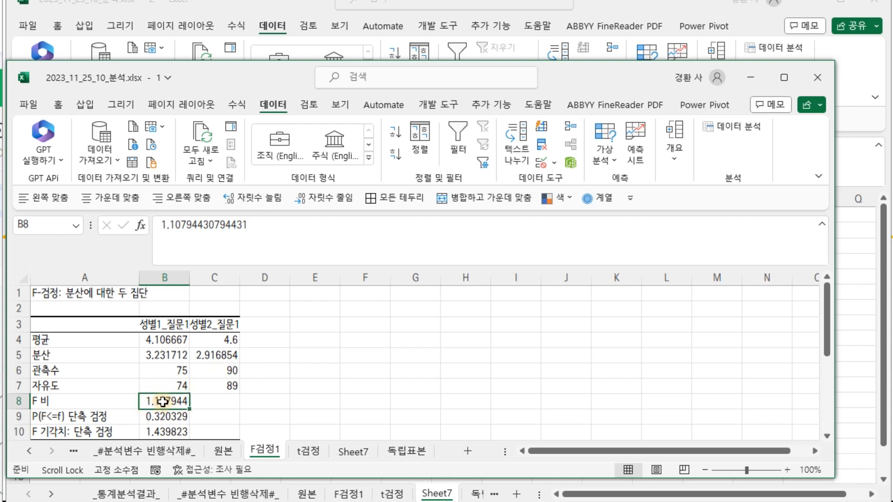
scroll(168, 399, "down", 1)
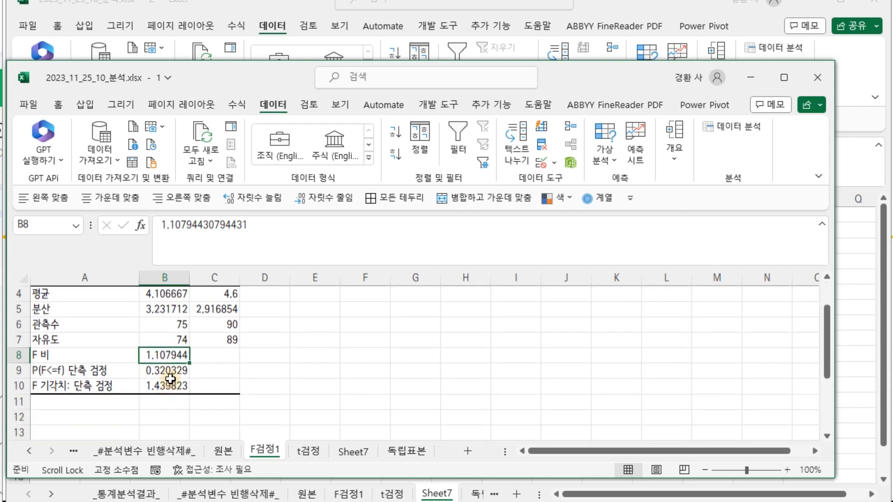
left_click(167, 368)
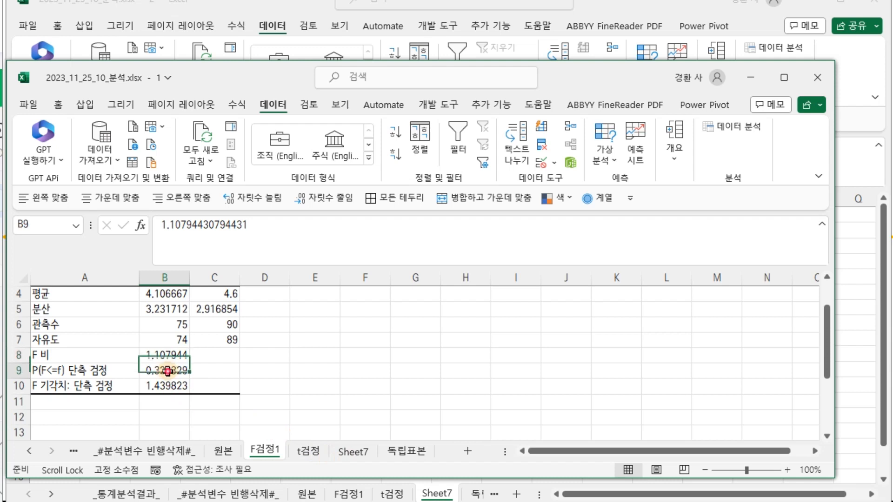
left_click(351, 450)
left_click(123, 372)
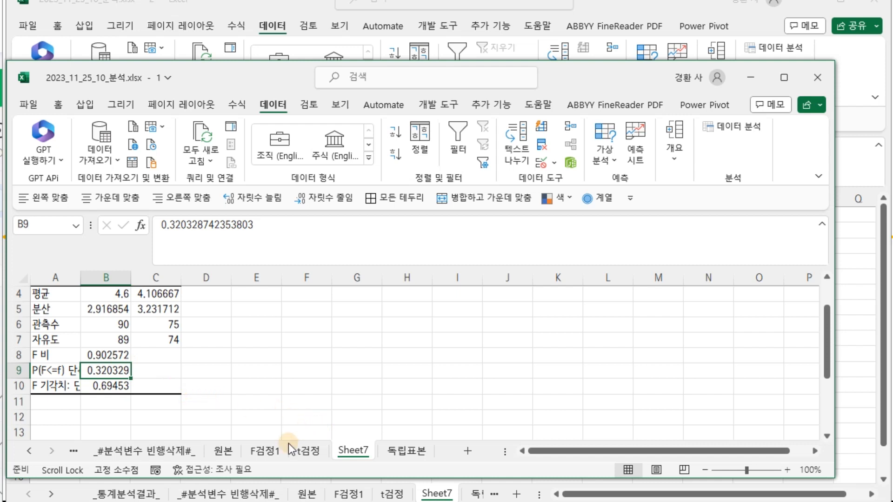
left_click(273, 450)
scroll(270, 437, "up", 1)
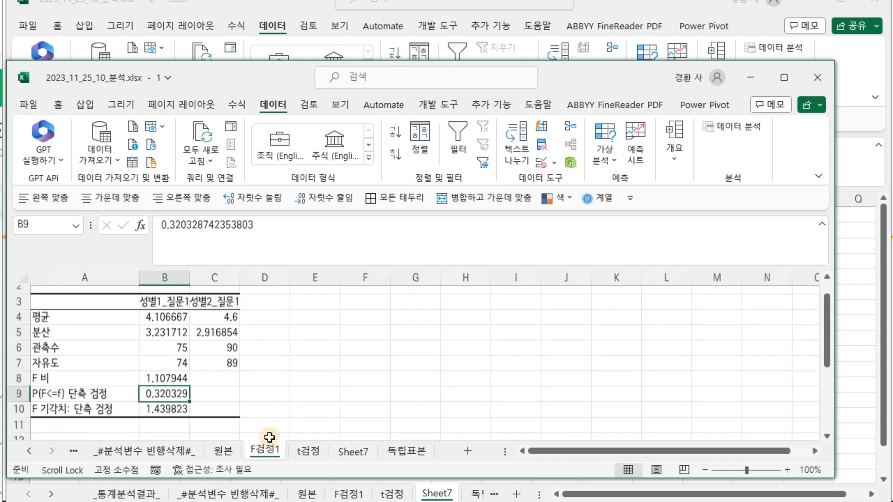
left_click(157, 340)
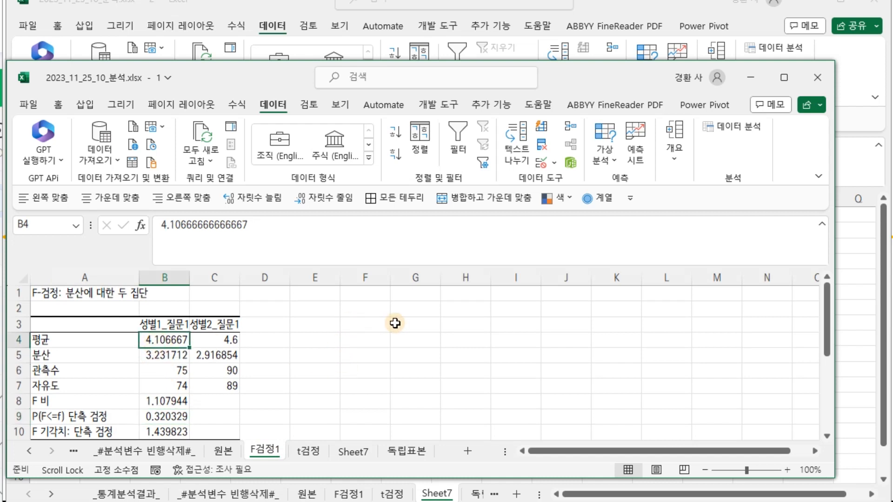
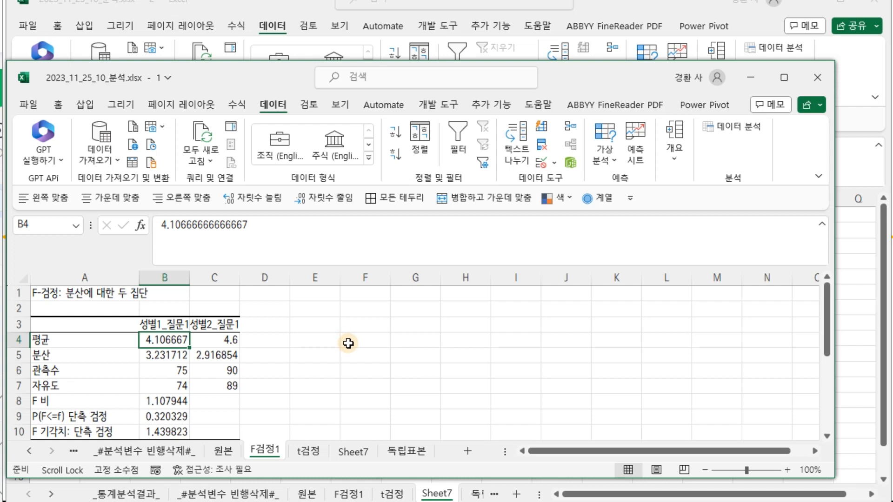
Examine the F ratio, one-tailed p-value and critical value in the Sheet7 F-test output
left_click(353, 452)
scroll(227, 333, "up", 1)
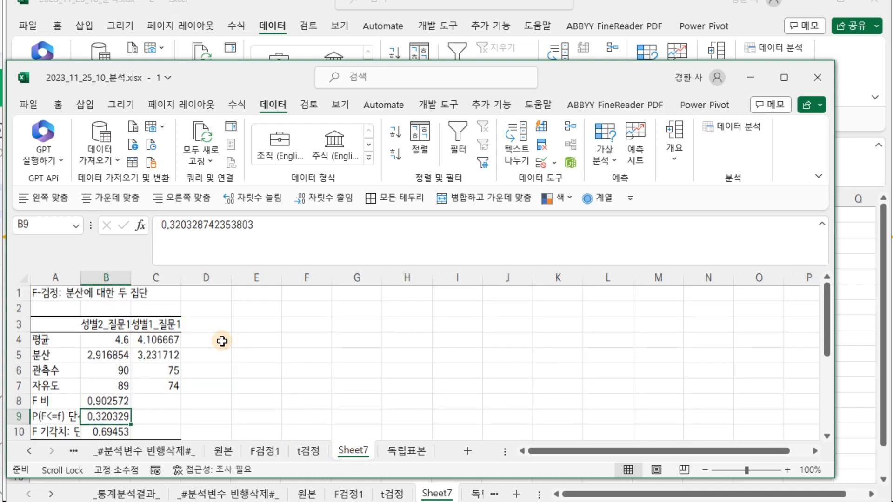
scroll(197, 352, "down", 1)
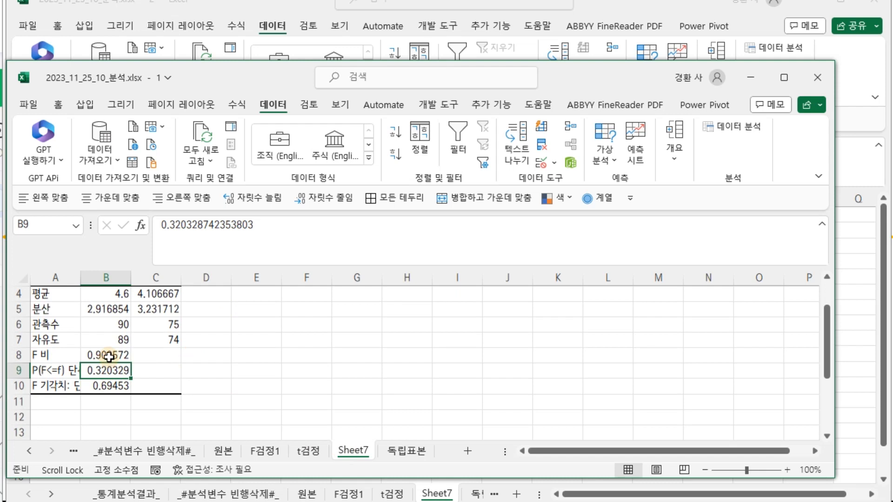
left_click(110, 354)
left_click(111, 386)
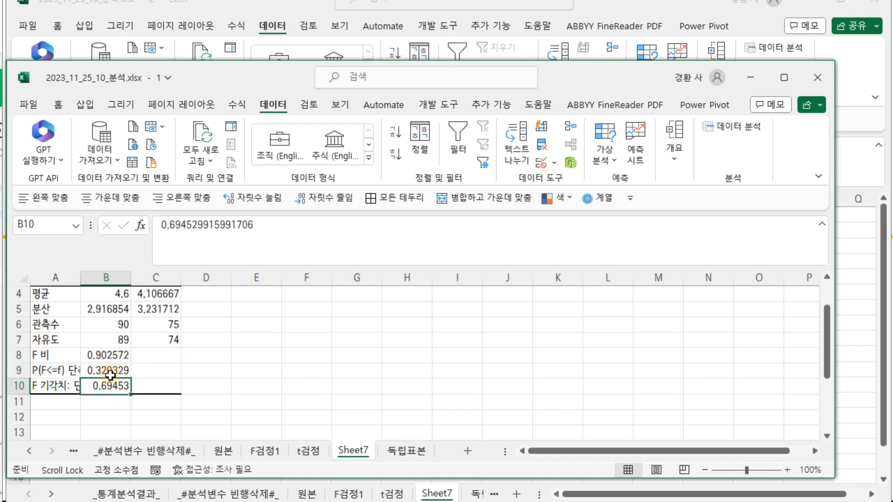
left_click(115, 355)
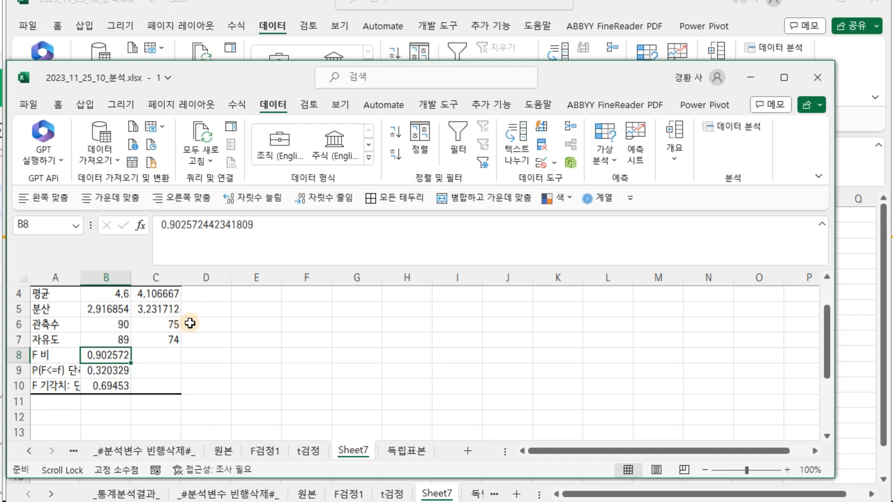
scroll(154, 322, "up", 1)
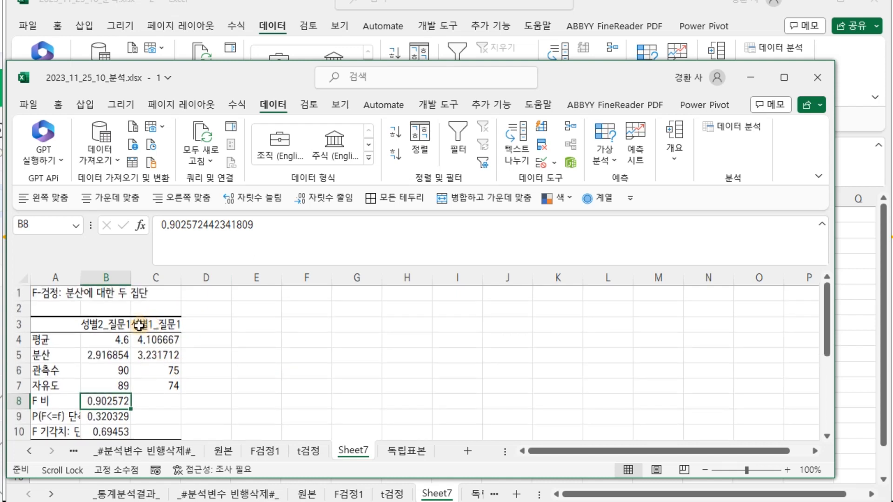
scroll(135, 324, "down", 1)
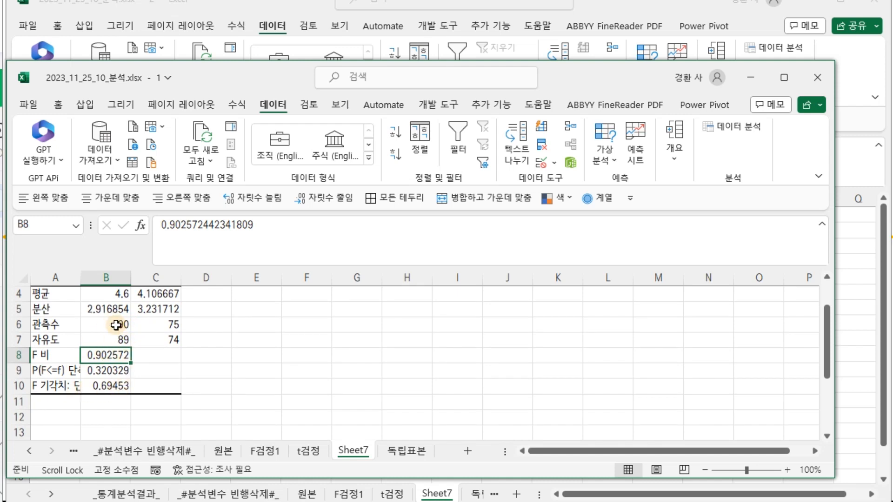
Examine the F ratio and one-tailed critical value on the F검정1 sheet for comparison
left_click(272, 449)
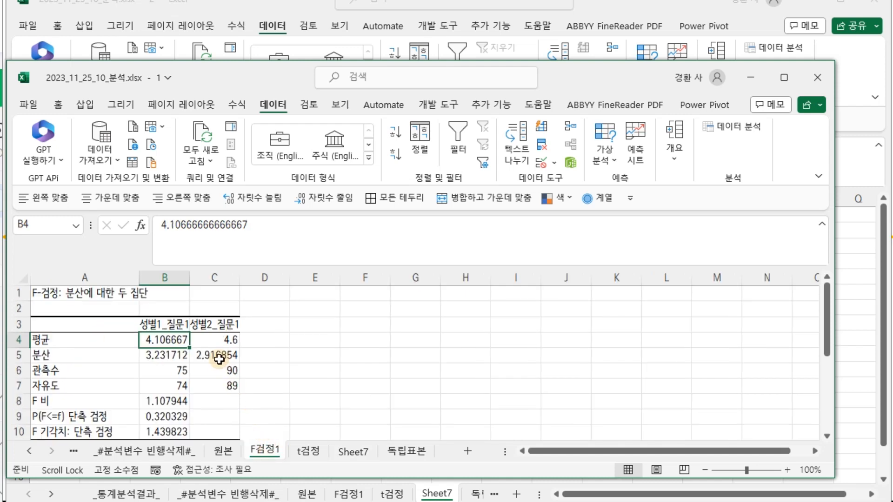
scroll(214, 360, "down", 2)
scroll(214, 359, "up", 1)
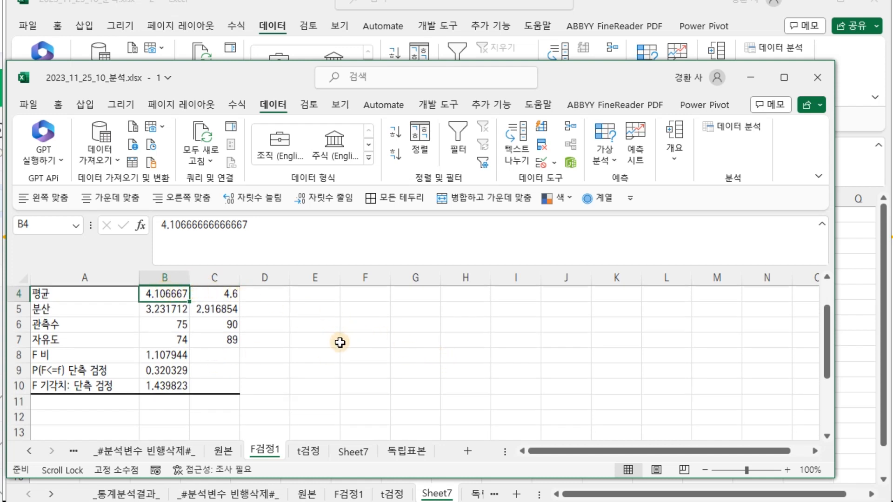
left_click(170, 356)
left_click(169, 384)
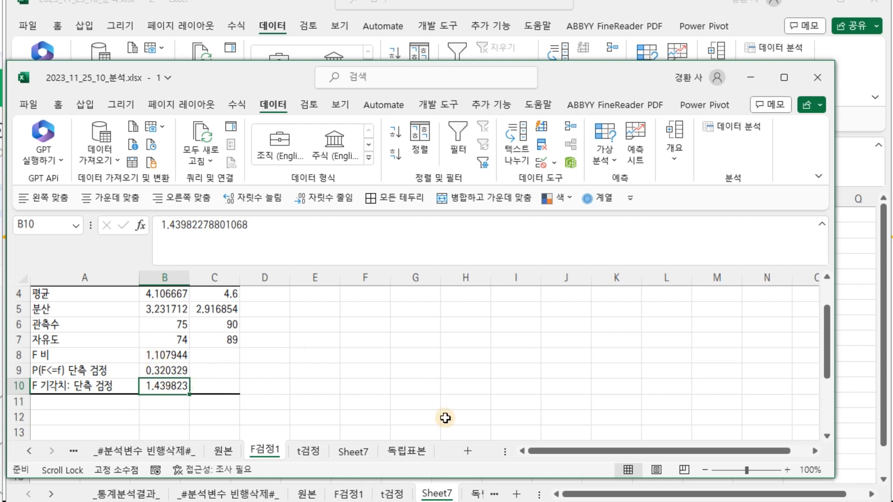
left_click(172, 356)
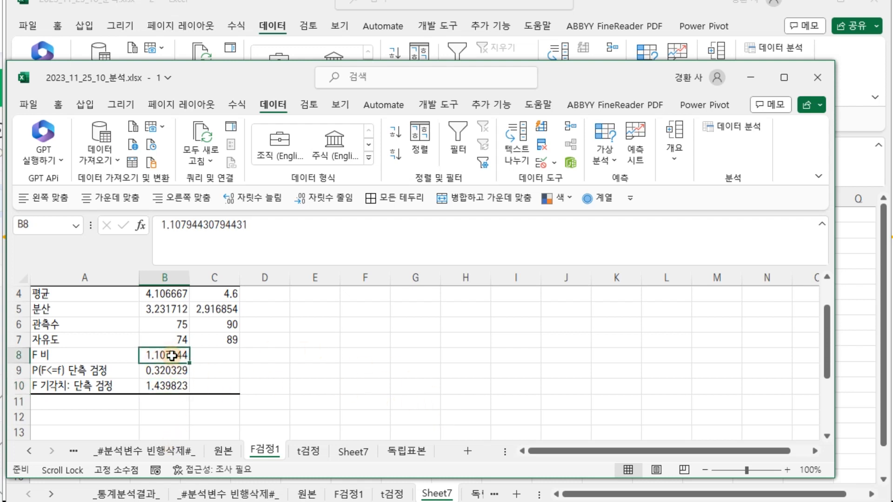
Recheck the mean, F ratio and critical value cells in the Sheet7 output
left_click(358, 455)
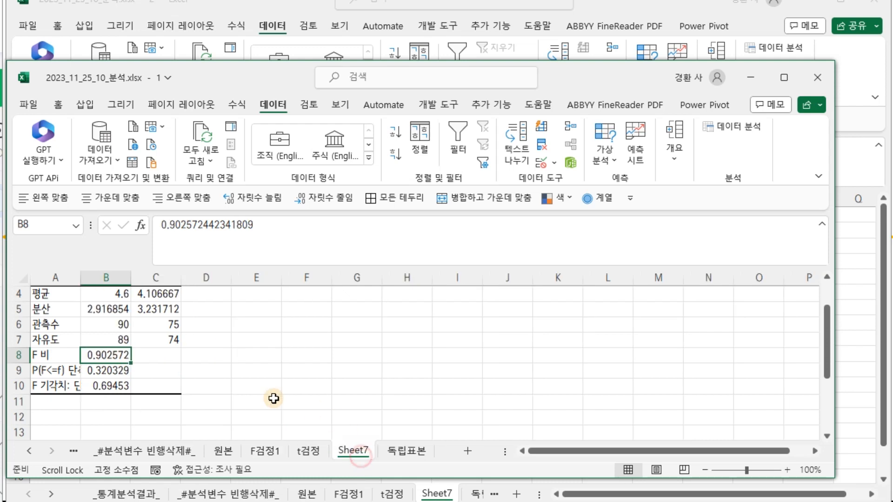
left_click(118, 294)
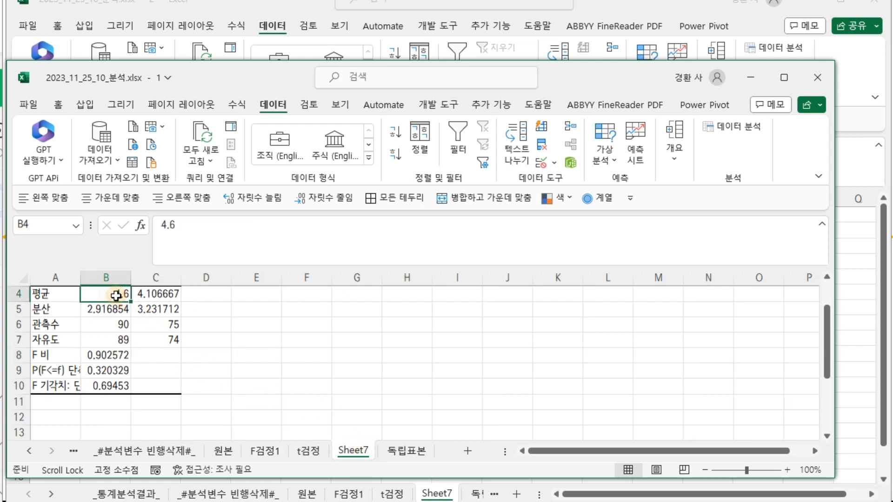
left_click(113, 357)
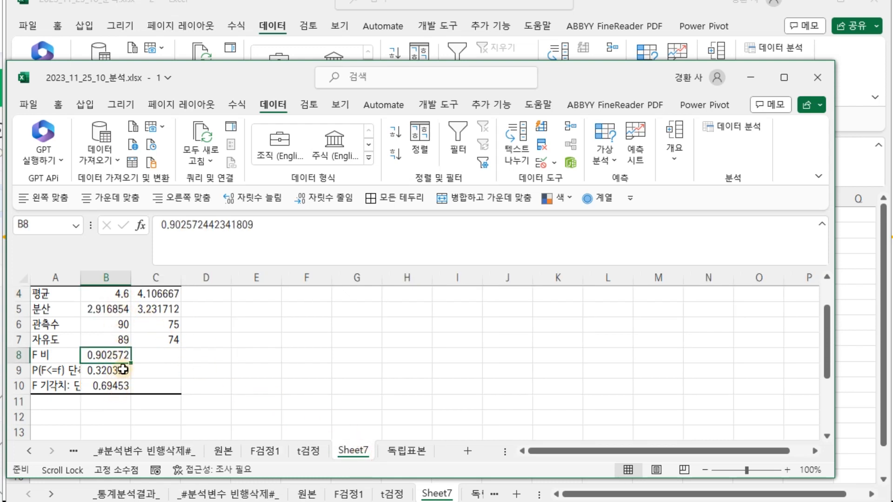
left_click(108, 388)
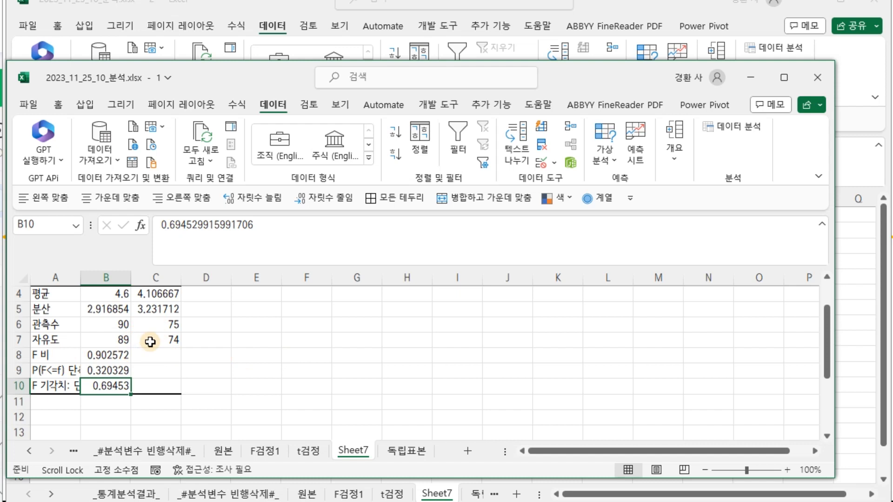
left_click(119, 354)
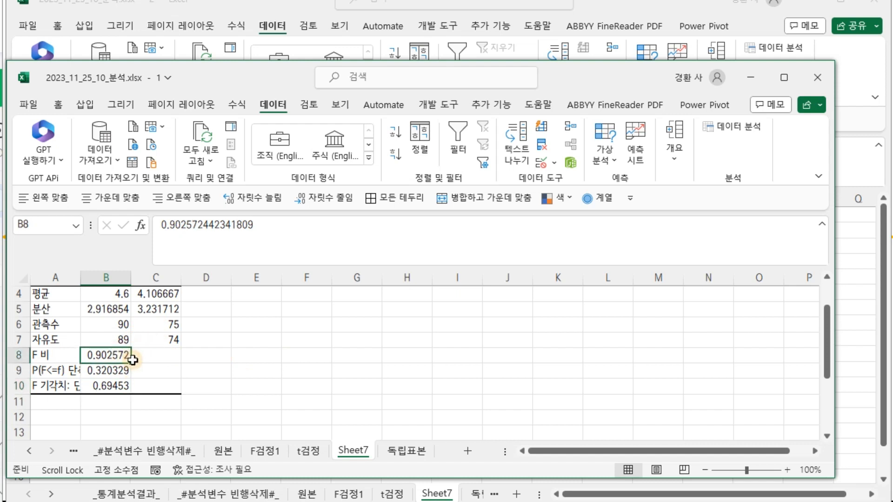
scroll(133, 361, "up", 1)
left_click(116, 340)
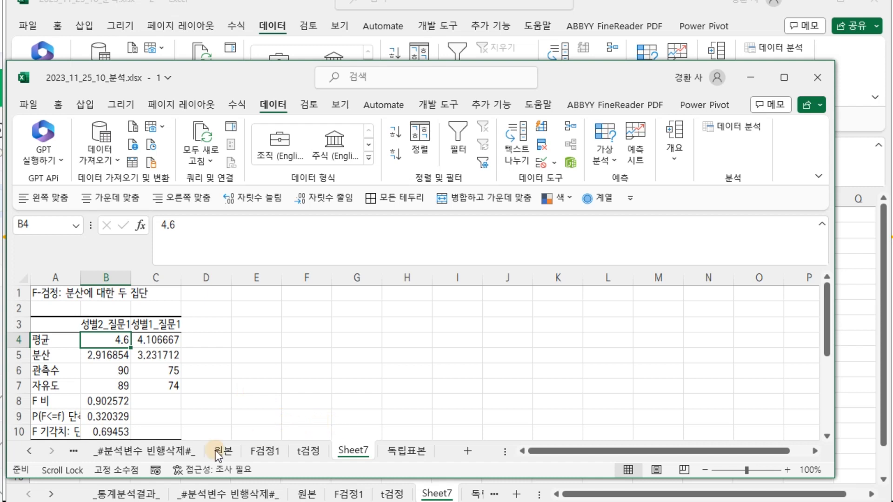
Copy the KESS results table with group statistics, equal-variance test and t-test rows from the _통계분석결과_ sheet
left_click(29, 451)
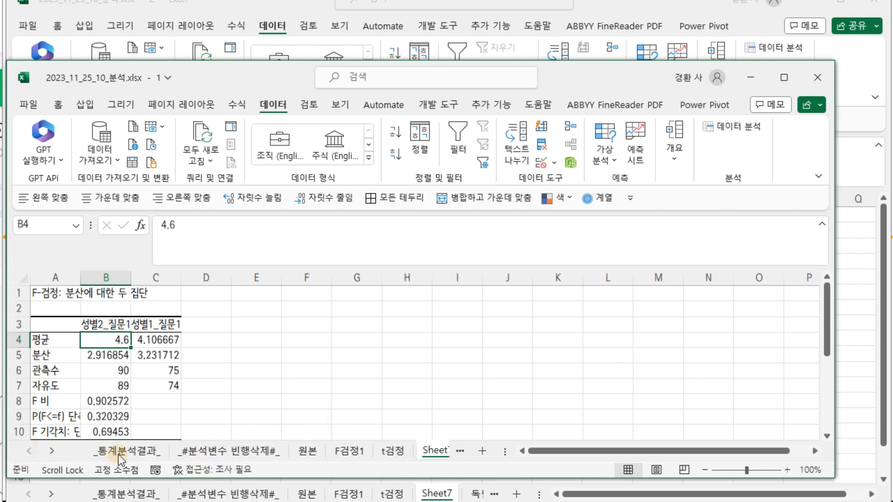
left_click(122, 451)
mouse_move(151, 346)
left_mouse_down()
mouse_move(335, 409)
mouse_move(458, 432)
mouse_move(497, 436)
mouse_move(495, 391)
left_mouse_up()
scroll(495, 393, "down", 1)
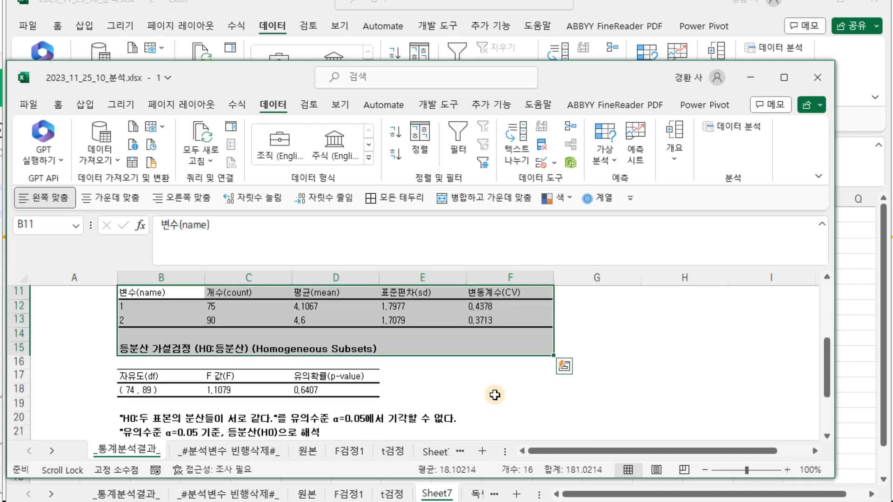
left_click_drag(593, 84, 602, 0)
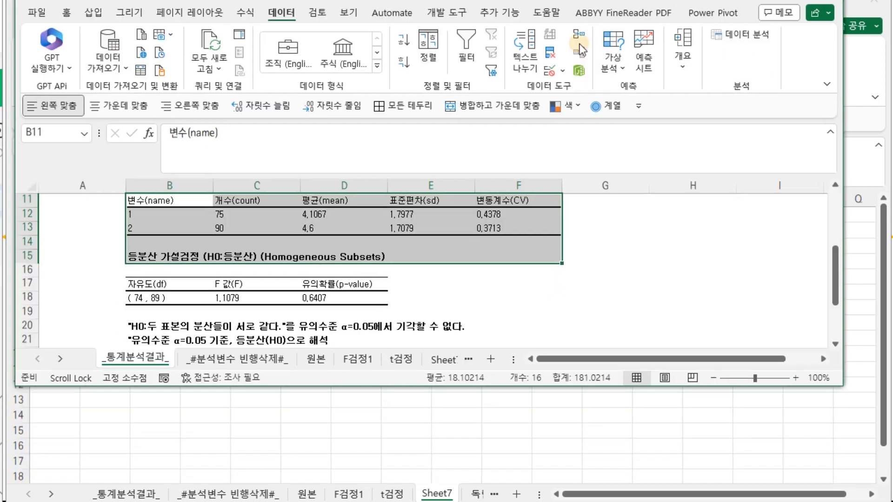
double_click(607, 386)
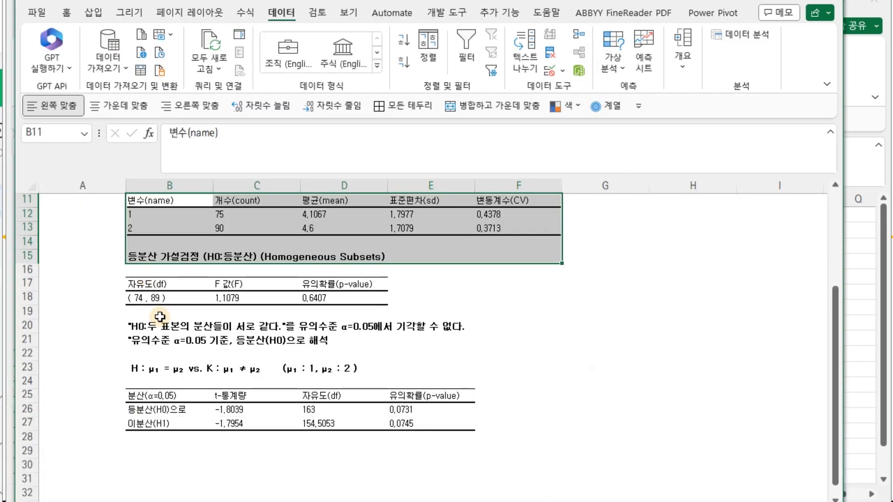
scroll(154, 261, "up", 1)
left_click_drag(158, 239, 535, 465)
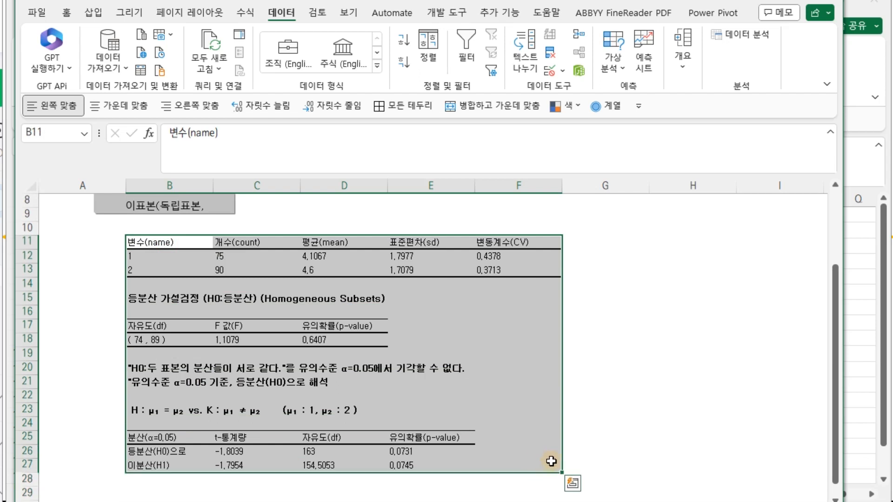
key("ctrl+c")
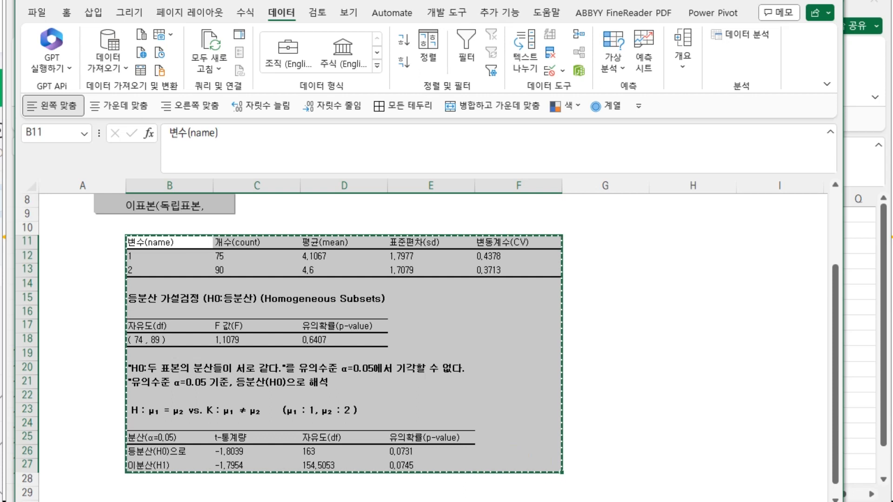
Switch to the web browser and open a new ChatGPT 3.5 chat
key("alt+Tab")
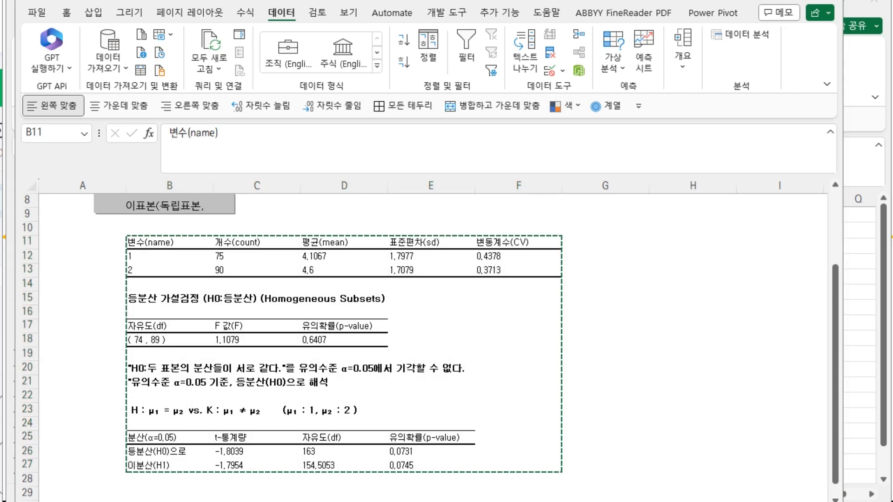
left_click_drag(377, 52, 420, 63)
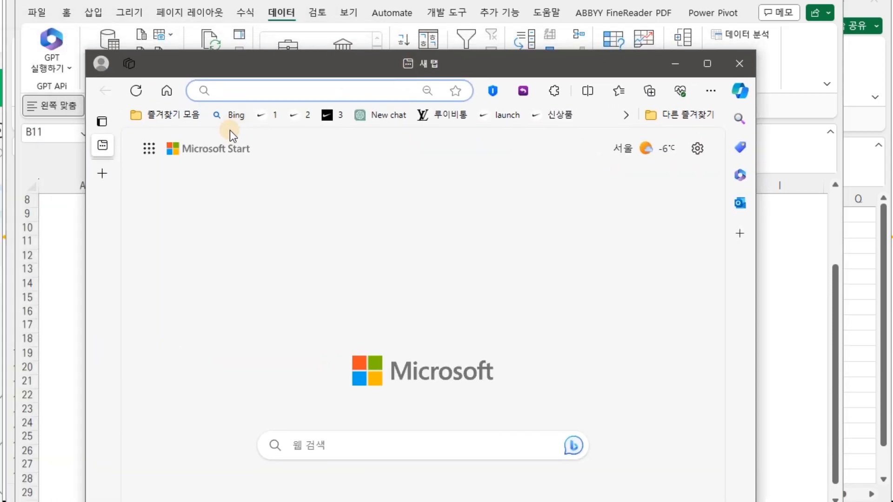
left_click(380, 116)
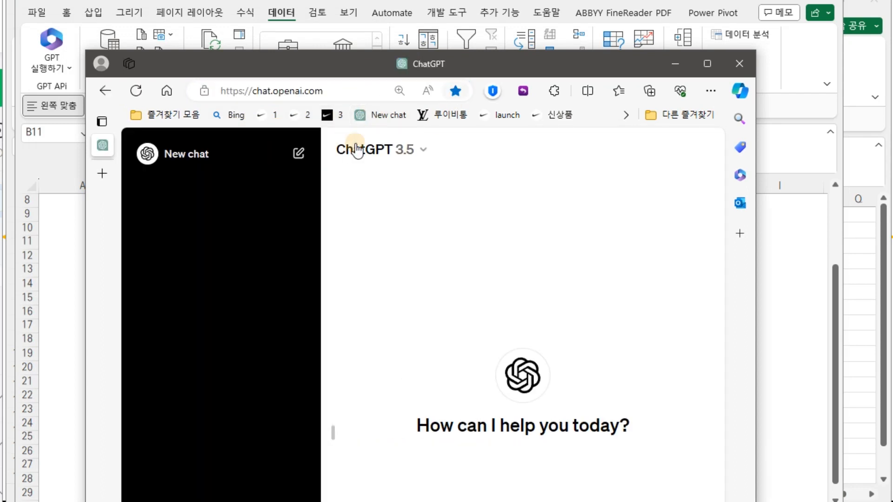
left_click_drag(498, 66, 413, 11)
left_click_drag(671, 249, 821, 248)
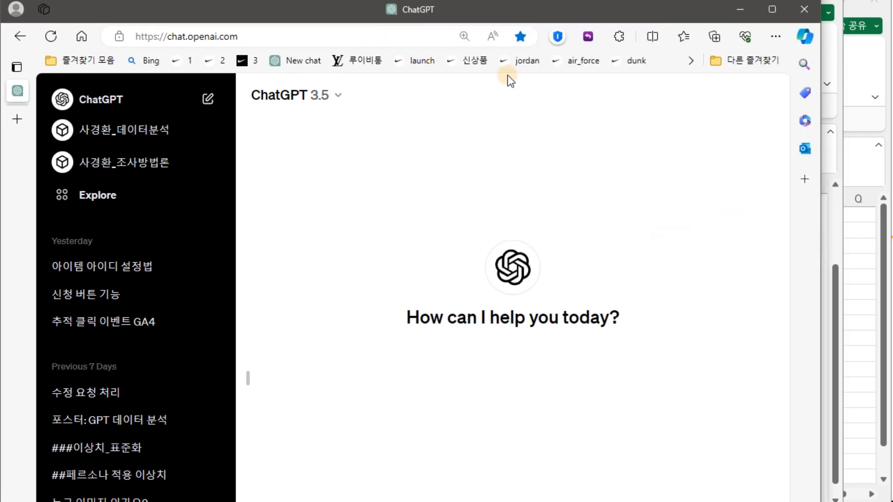
left_click(348, 98)
left_click_drag(486, 22, 417, 3)
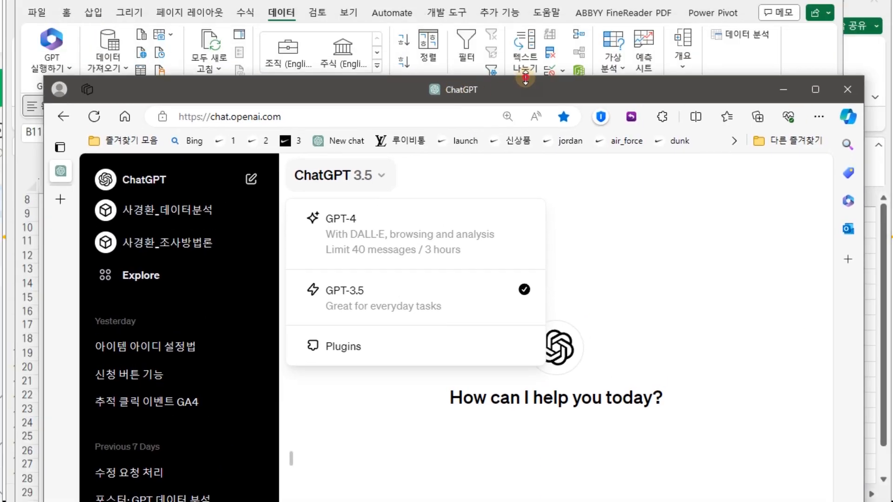
left_click_drag(526, 79, 522, 281)
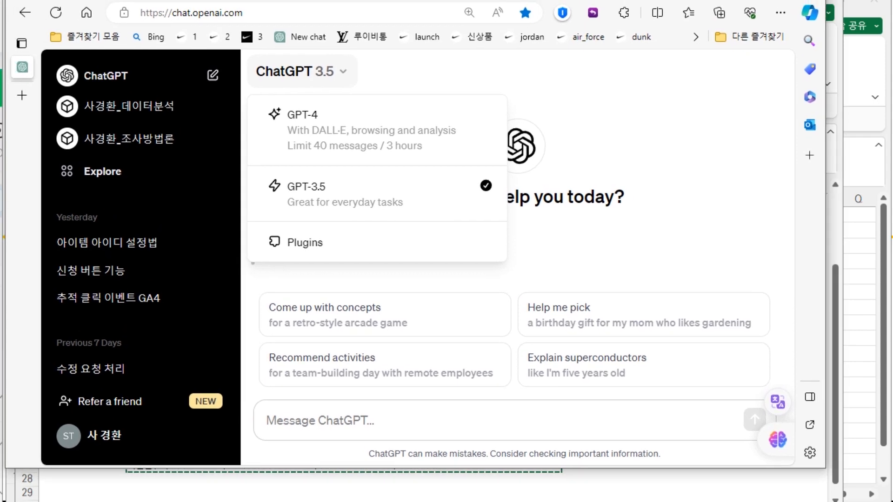
Paste the copied KESS results into a ChatGPT message asking 이결과를 해석해 주세요, send it and read the reply
left_click(319, 458)
left_click(311, 422)
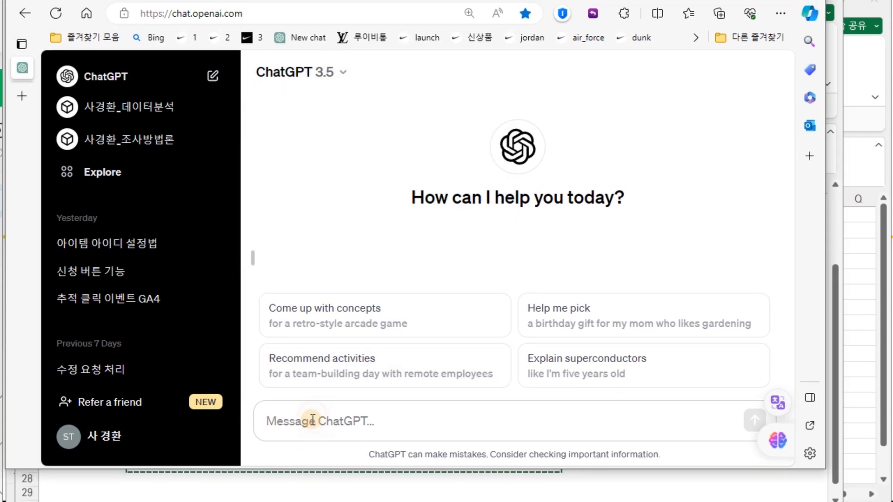
key("ctrl+v")
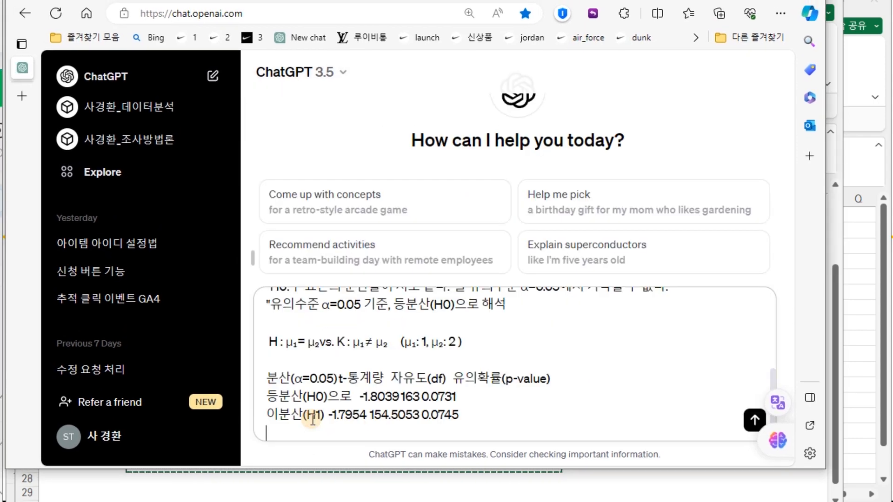
key("shift+Return")
key("shift+Return")
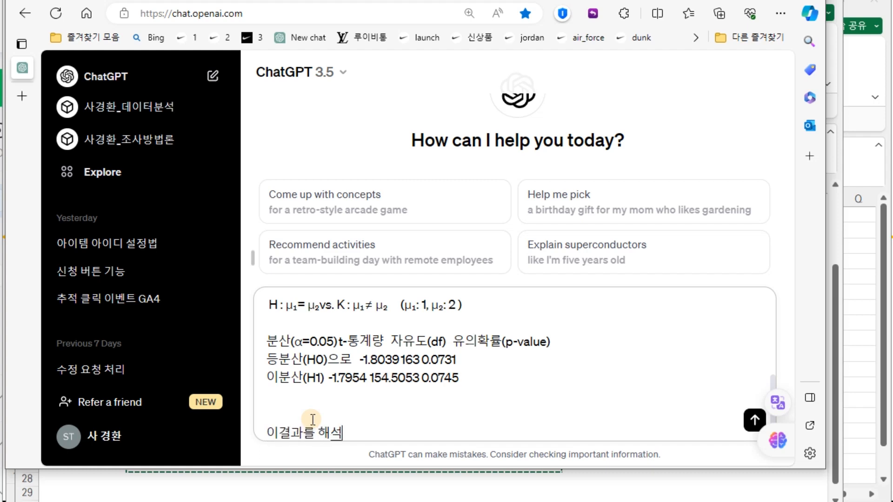
key("Return")
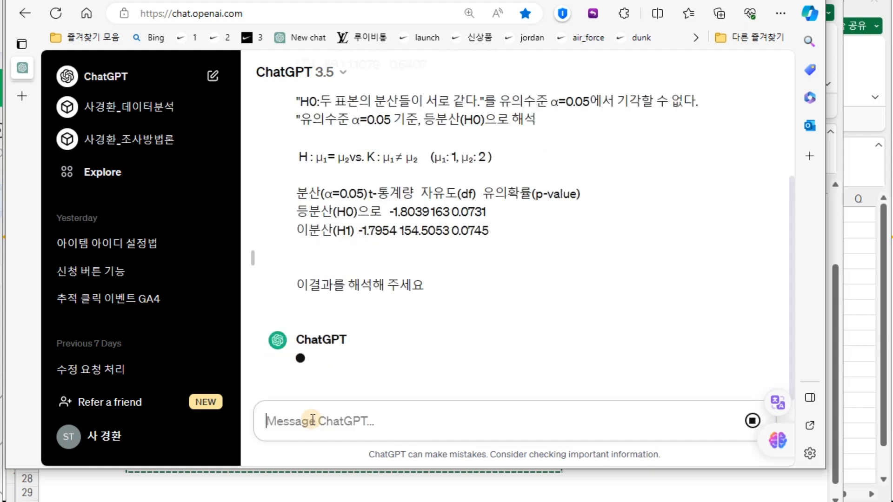
scroll(404, 223, "down", 10)
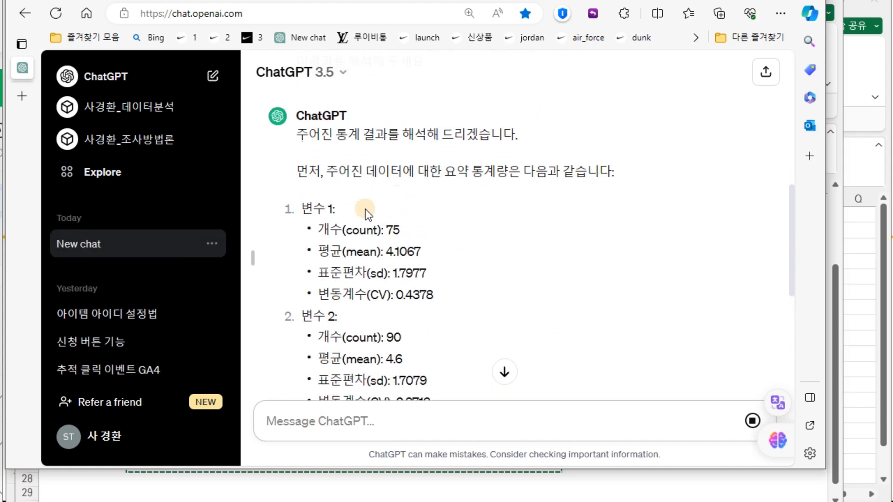
scroll(349, 210, "down", 4)
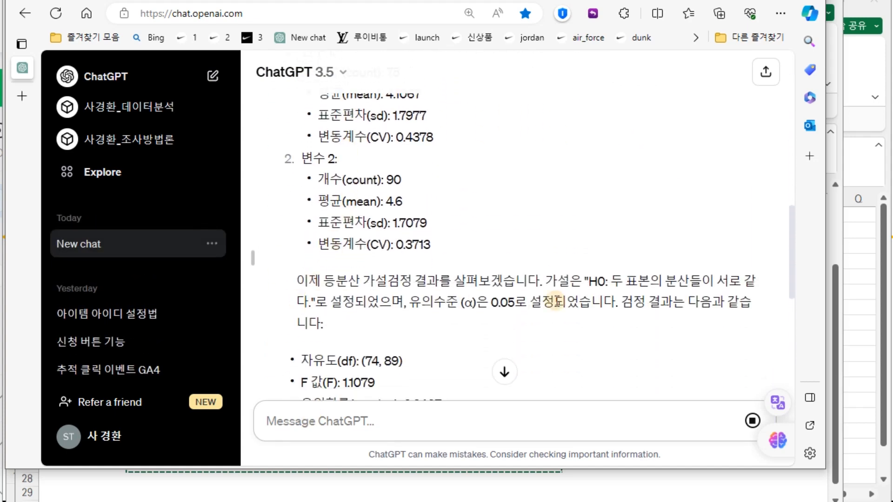
scroll(474, 297, "down", 2)
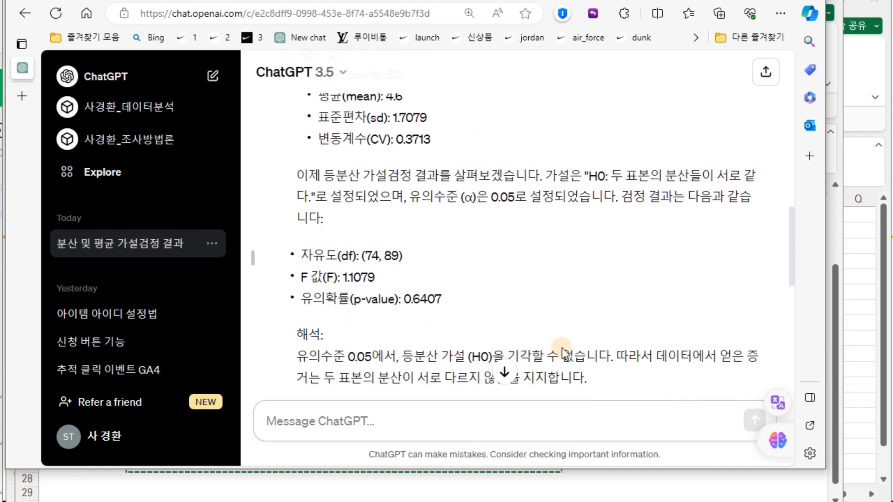
Read through ChatGPT 3.5's interpretation of the equal-variance test and the two t-test results
scroll(679, 355, "down", 1)
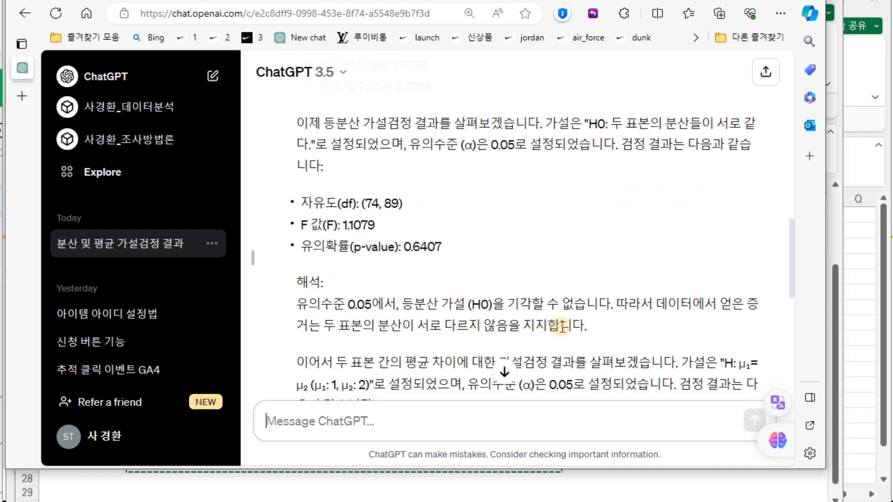
scroll(562, 326, "down", 1)
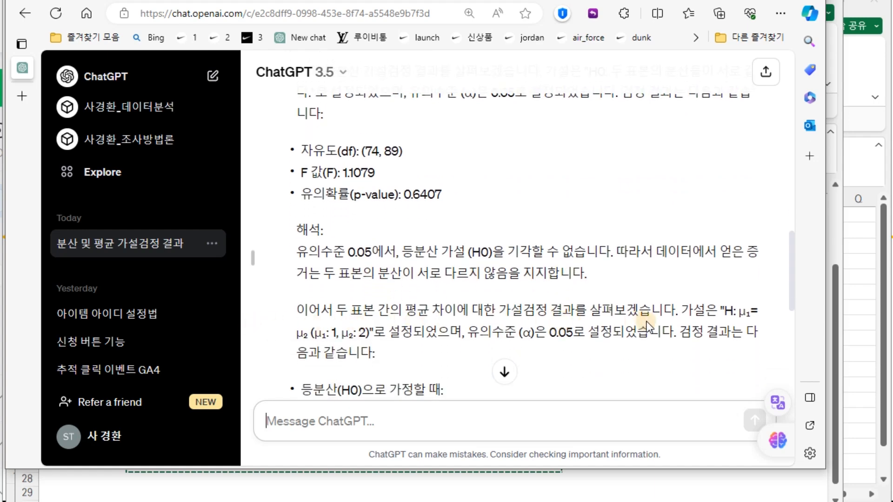
scroll(646, 322, "down", 1)
scroll(607, 300, "down", 1)
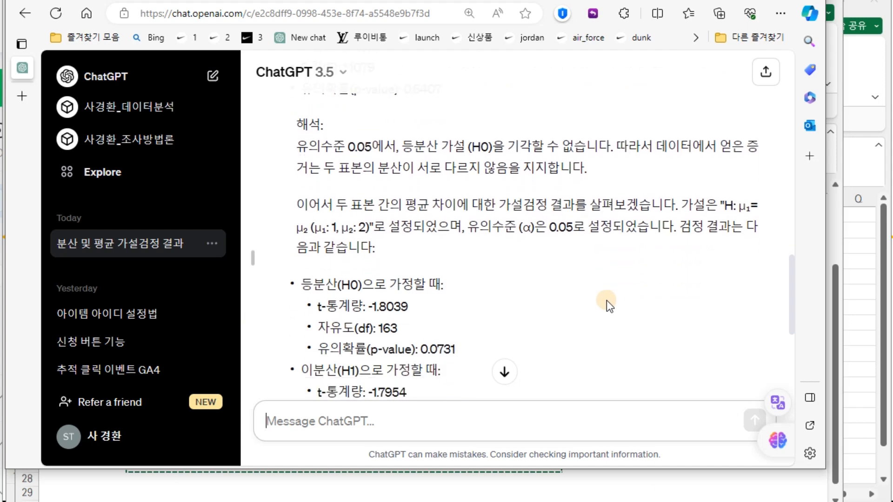
scroll(606, 301, "down", 1)
scroll(507, 283, "down", 1)
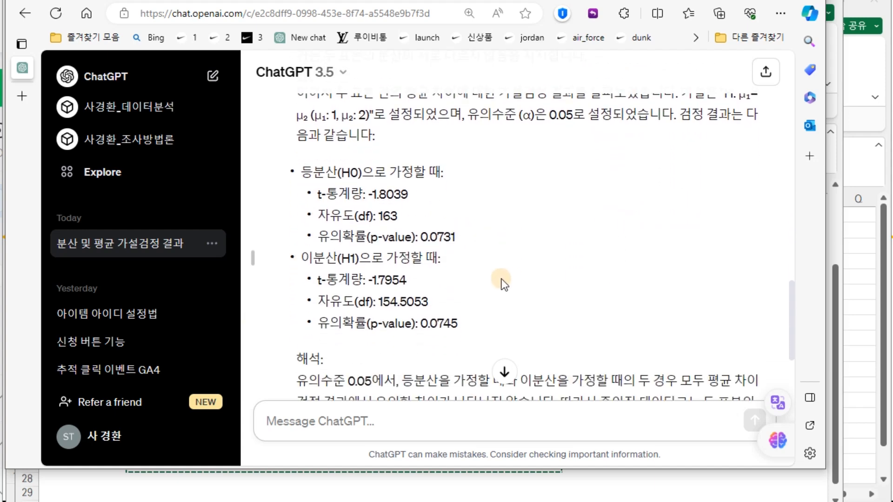
scroll(504, 285, "down", 1)
scroll(559, 303, "down", 1)
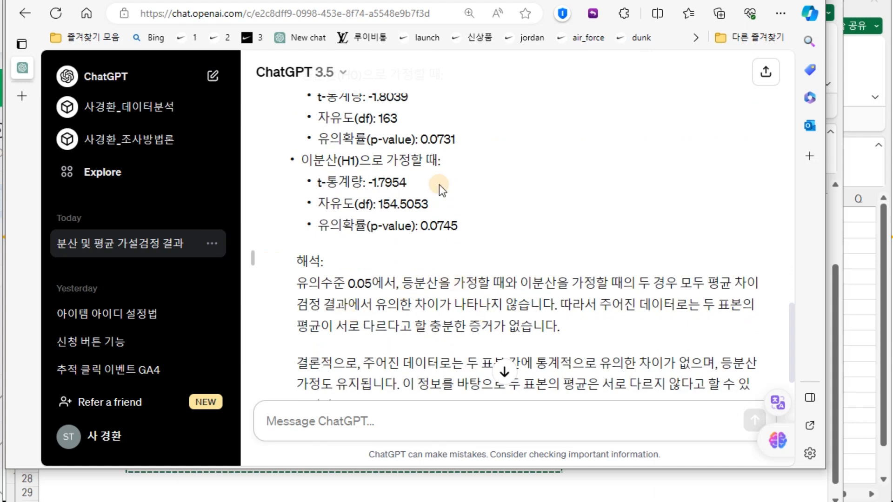
scroll(463, 154, "down", 1)
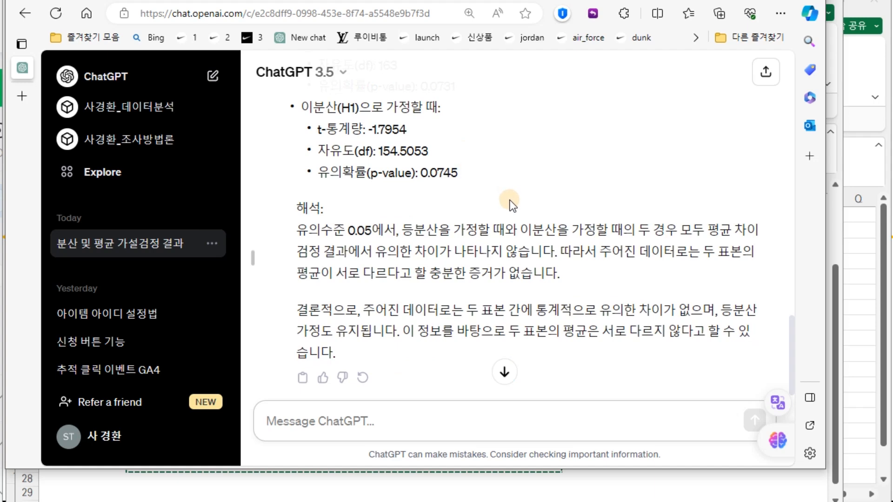
scroll(454, 211, "up", 2)
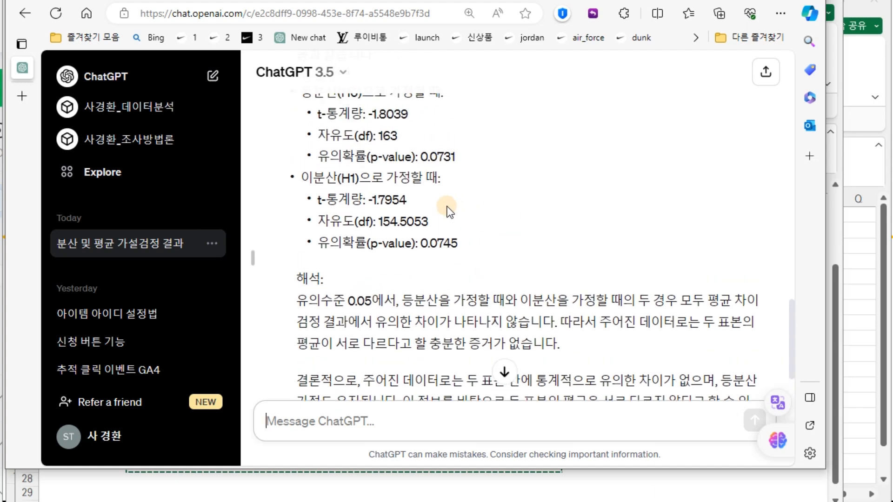
scroll(564, 275, "down", 2)
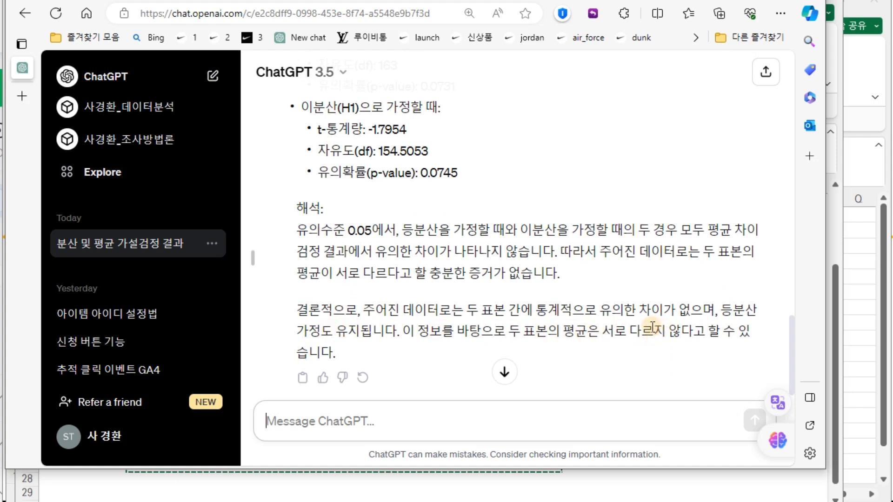
Start a new ChatGPT 4 chat, paste the KESS results and send them with the request 위 결과를 해석해주세요
left_click(297, 74)
left_click(296, 116)
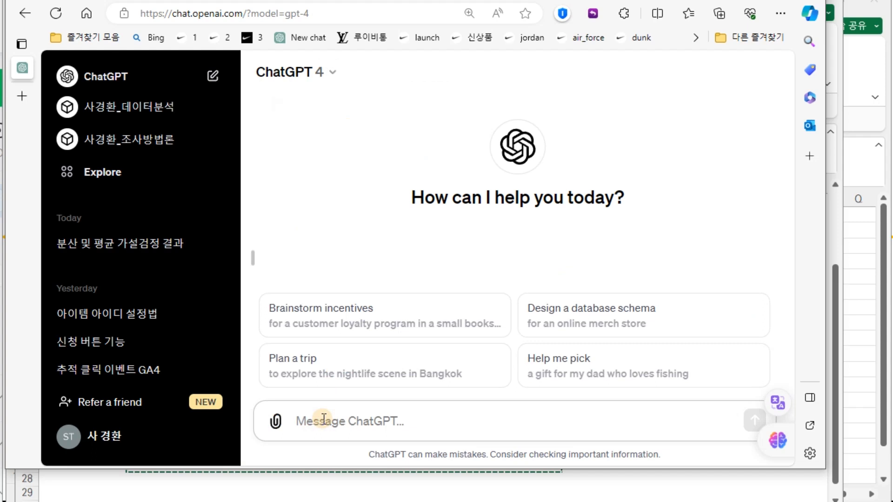
key("ctrl+v")
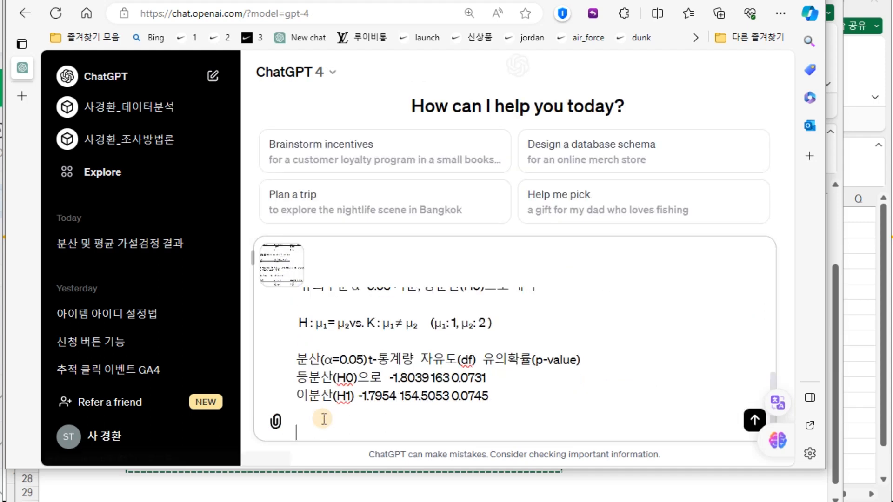
type("위 결과를 해석ㅎ")
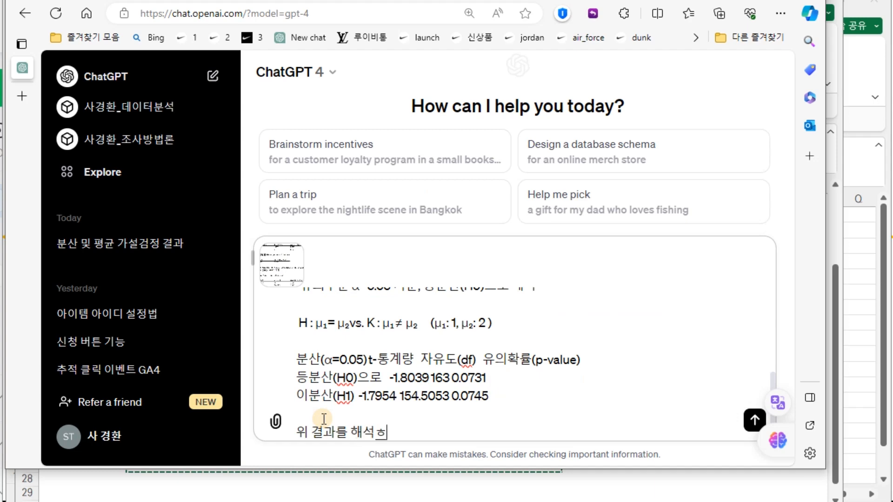
type("해주세요")
key("Return")
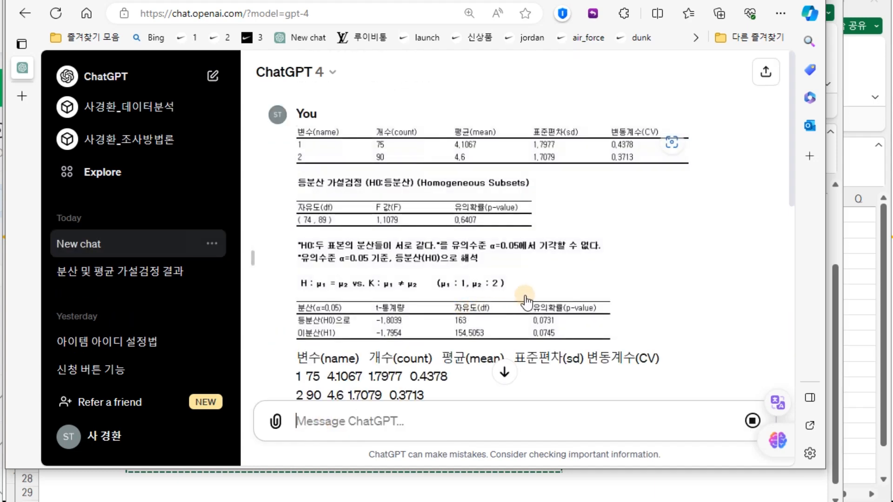
Read through ChatGPT 4's interpretation of the variance analysis and t-statistic results
scroll(377, 182, "down", 1)
scroll(378, 182, "down", 2)
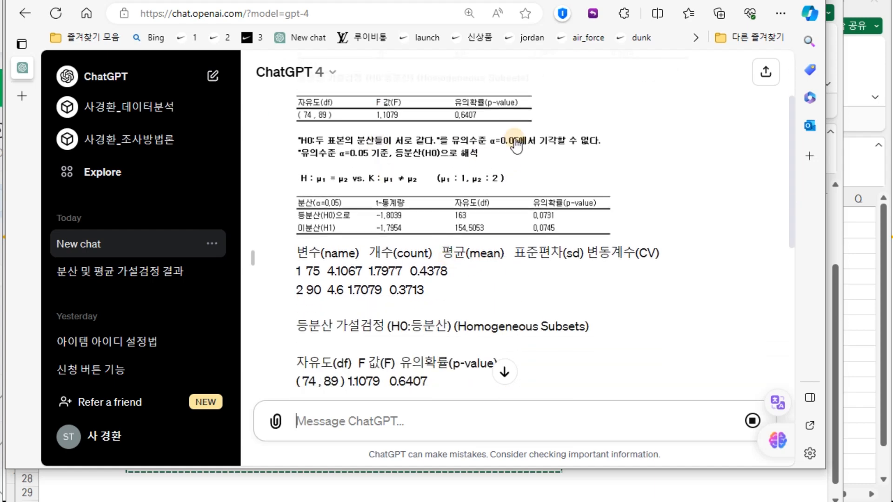
scroll(369, 144, "up", 3)
scroll(495, 200, "down", 3)
scroll(495, 200, "down", 8)
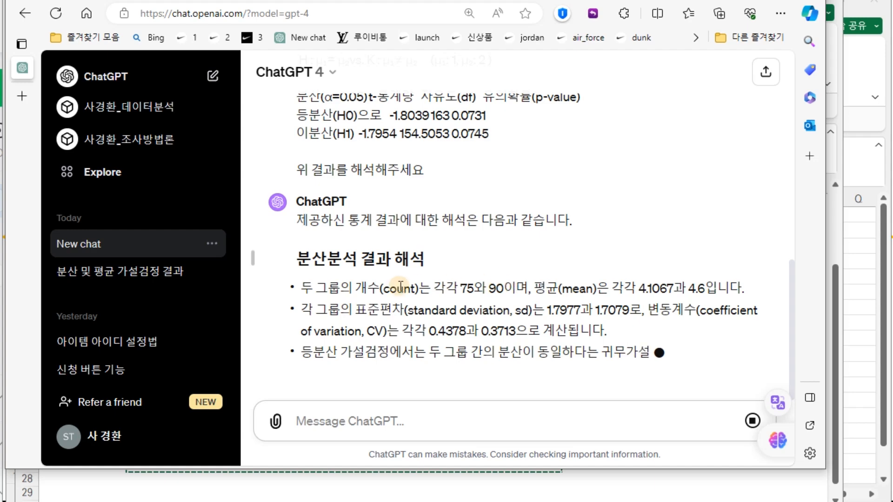
scroll(494, 293, "down", 1)
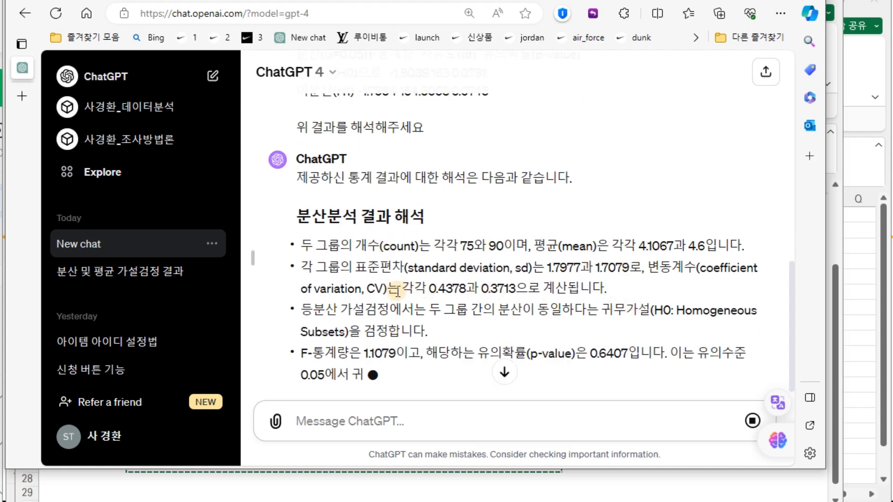
scroll(400, 293, "down", 1)
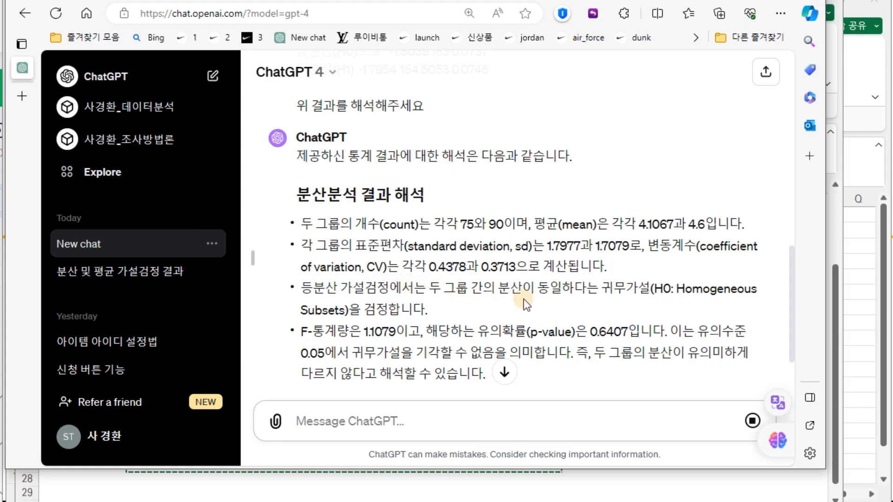
scroll(505, 272, "up", 1)
scroll(502, 272, "up", 5)
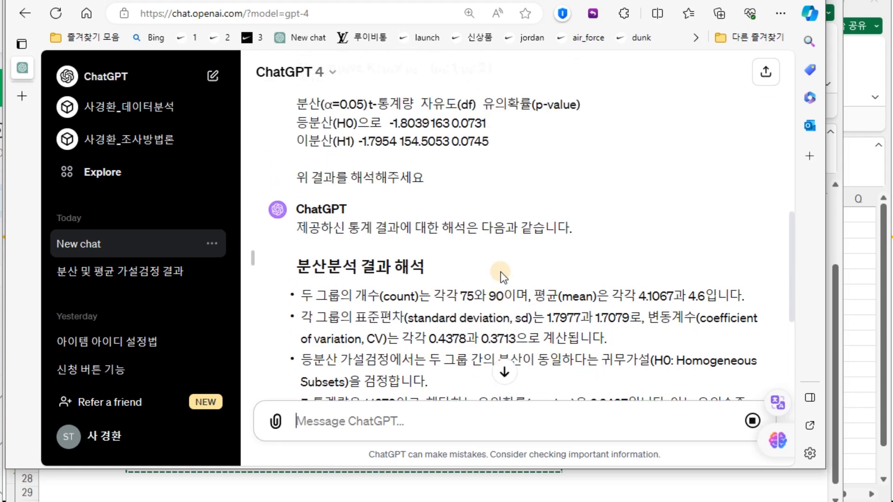
scroll(501, 279, "down", 3)
scroll(501, 279, "down", 10)
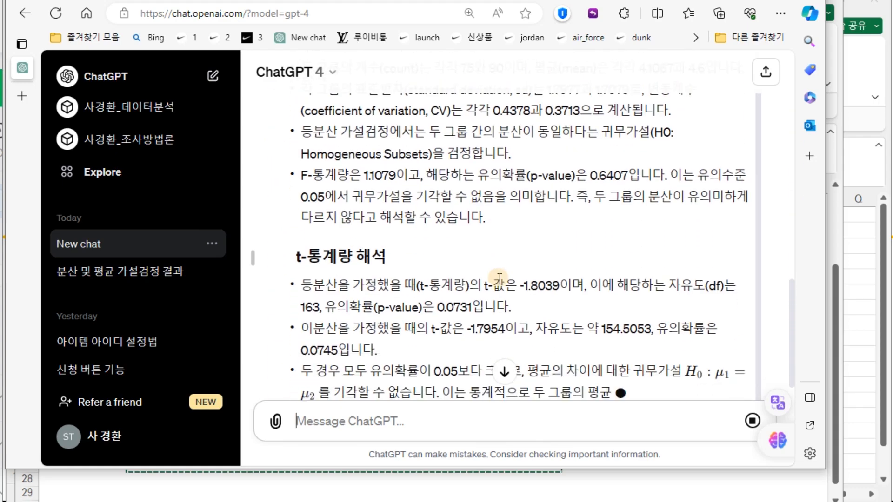
scroll(428, 235, "up", 5)
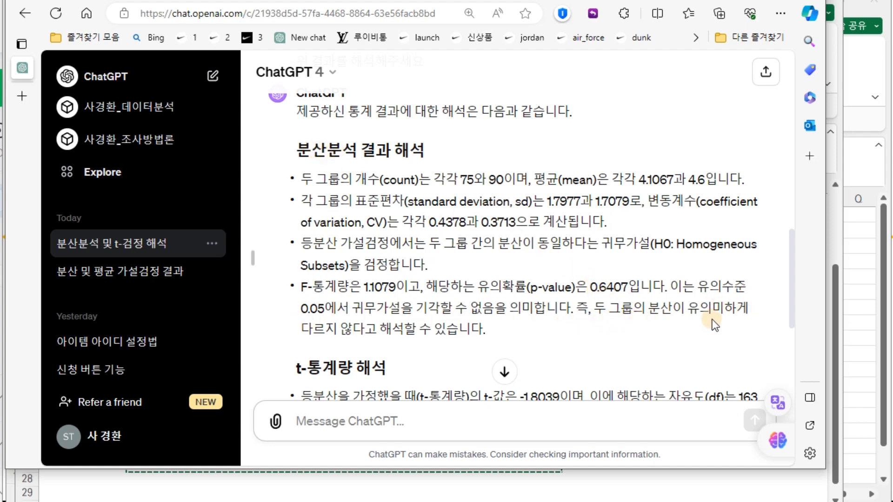
scroll(446, 331, "down", 5)
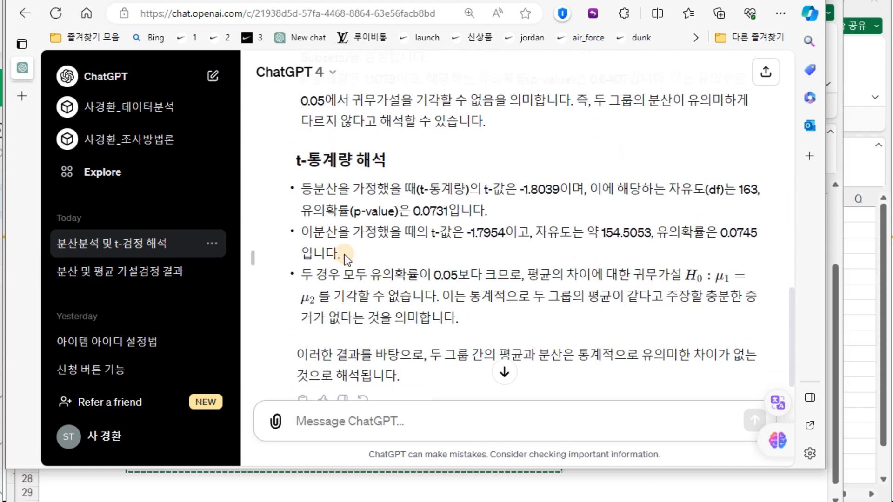
scroll(558, 268, "down", 1)
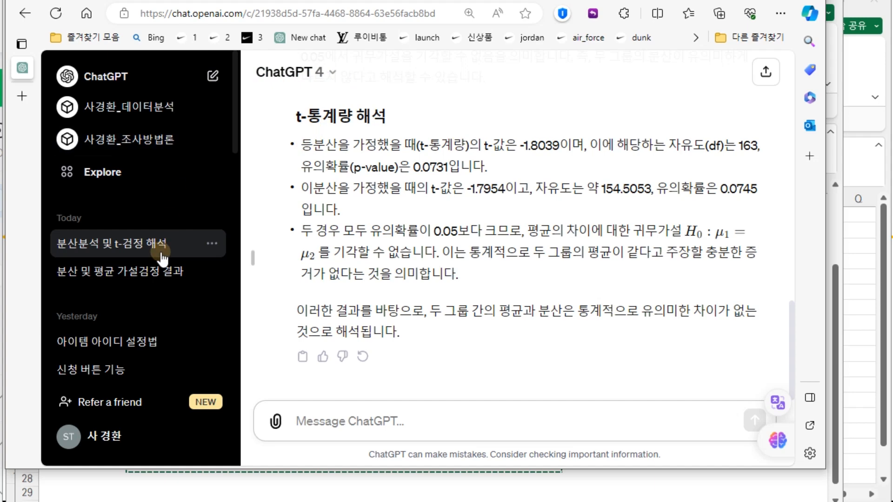
Compare the ChatGPT 3.5 and ChatGPT 4 conversations by switching between them and reviewing both answers
left_click(144, 279)
scroll(574, 266, "up", 5)
scroll(339, 197, "up", 2)
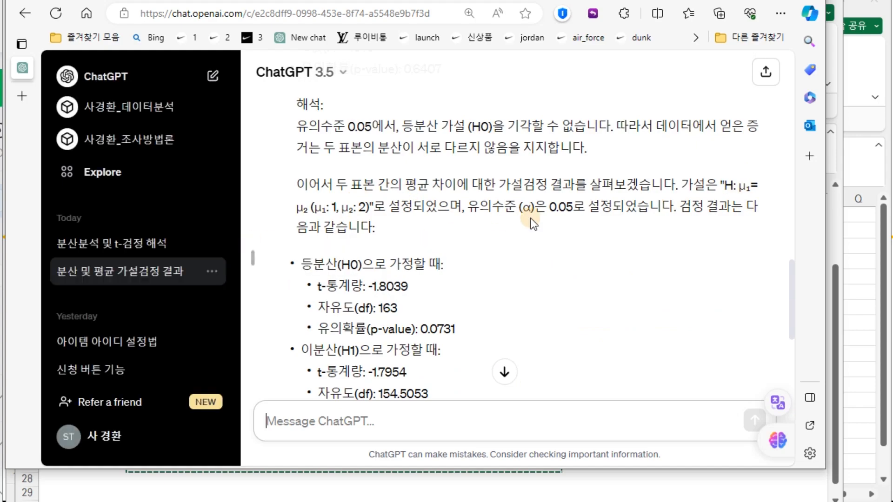
scroll(419, 169, "down", 2)
left_click(170, 244)
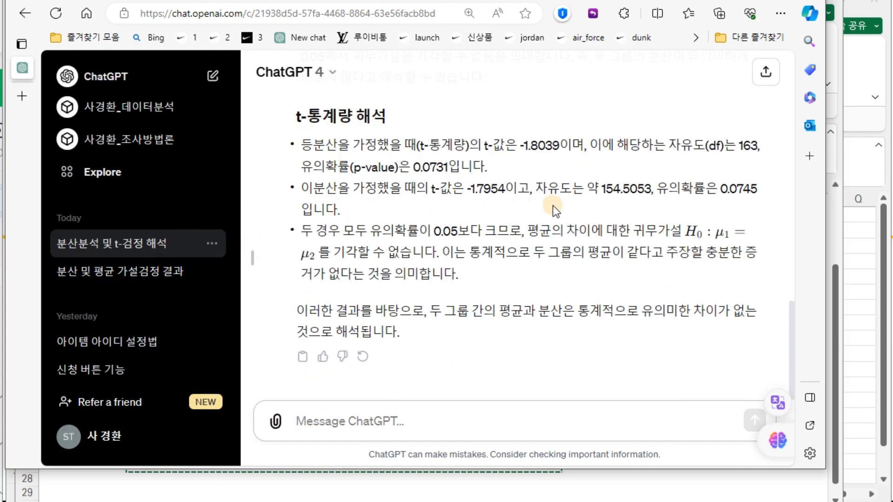
scroll(553, 206, "up", 6)
scroll(553, 214, "up", 8)
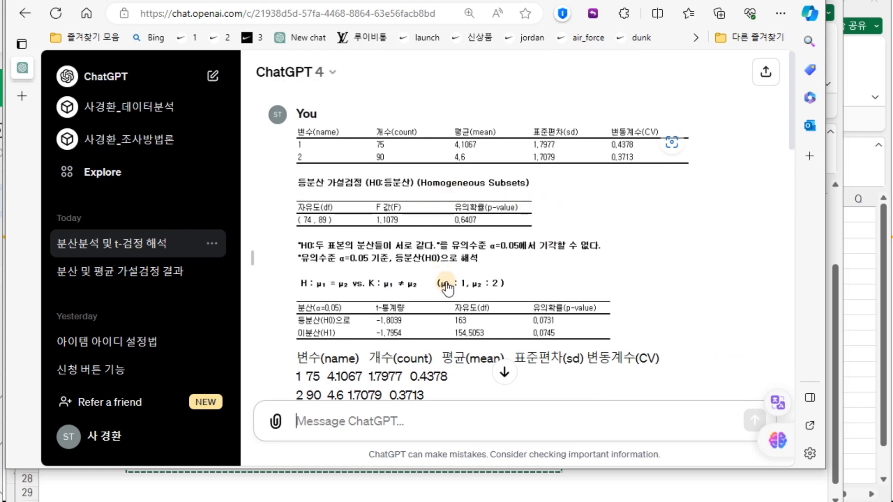
scroll(447, 286, "down", 2)
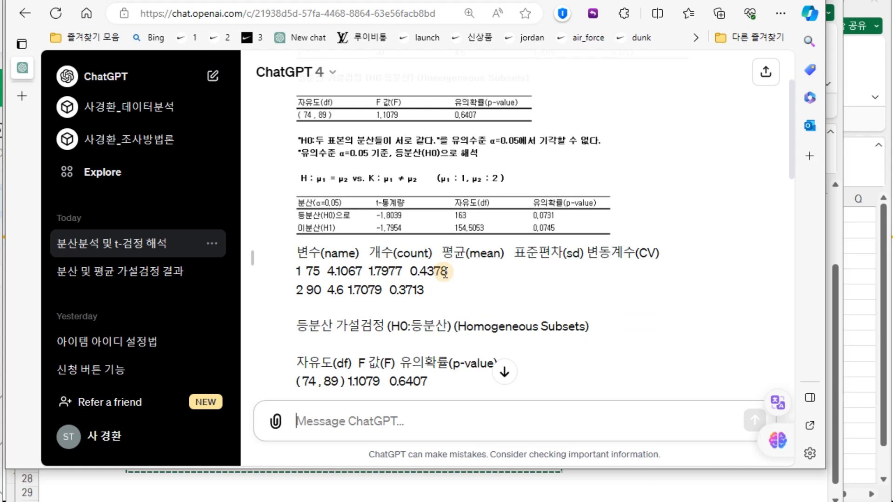
scroll(445, 247, "down", 10)
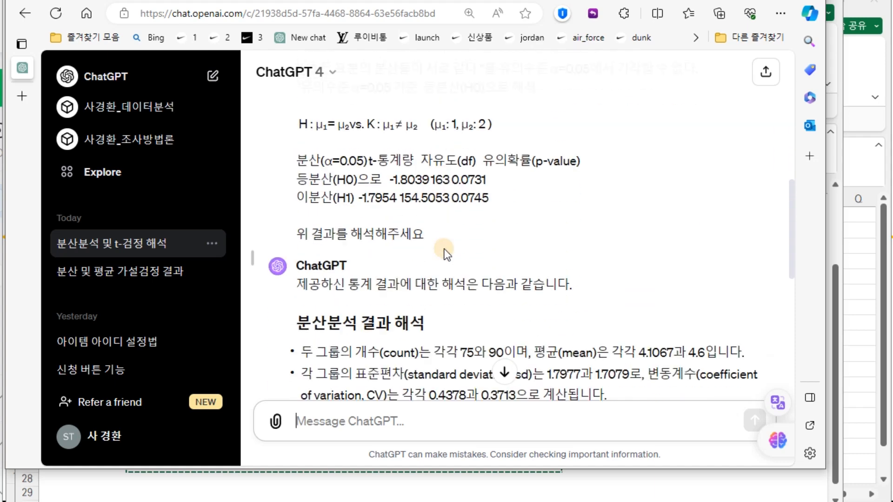